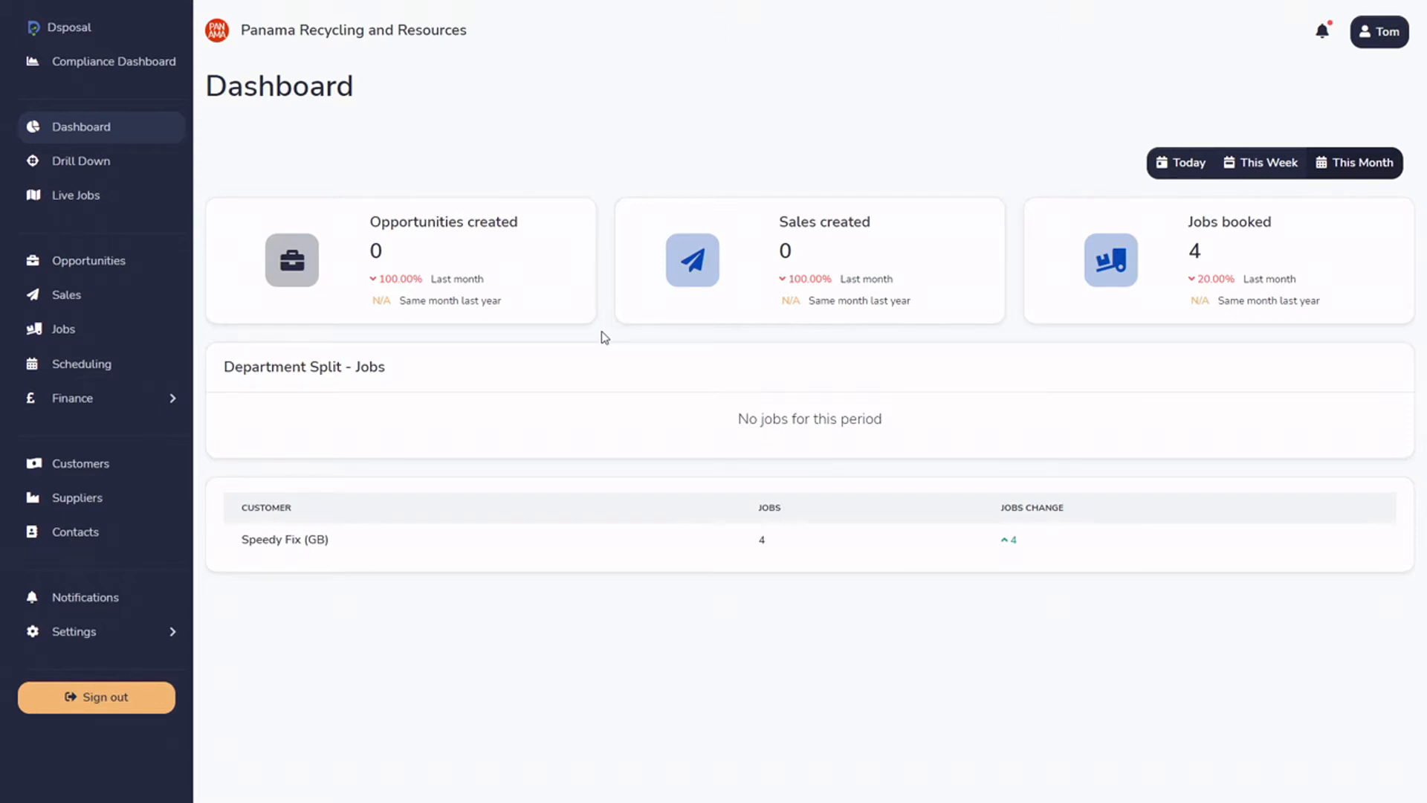
# Go to Customers > Settings > Customer portal, where the invitations table is still empty
pyautogui.moveTo(471, 34); pyautogui.dragTo(239, 43)
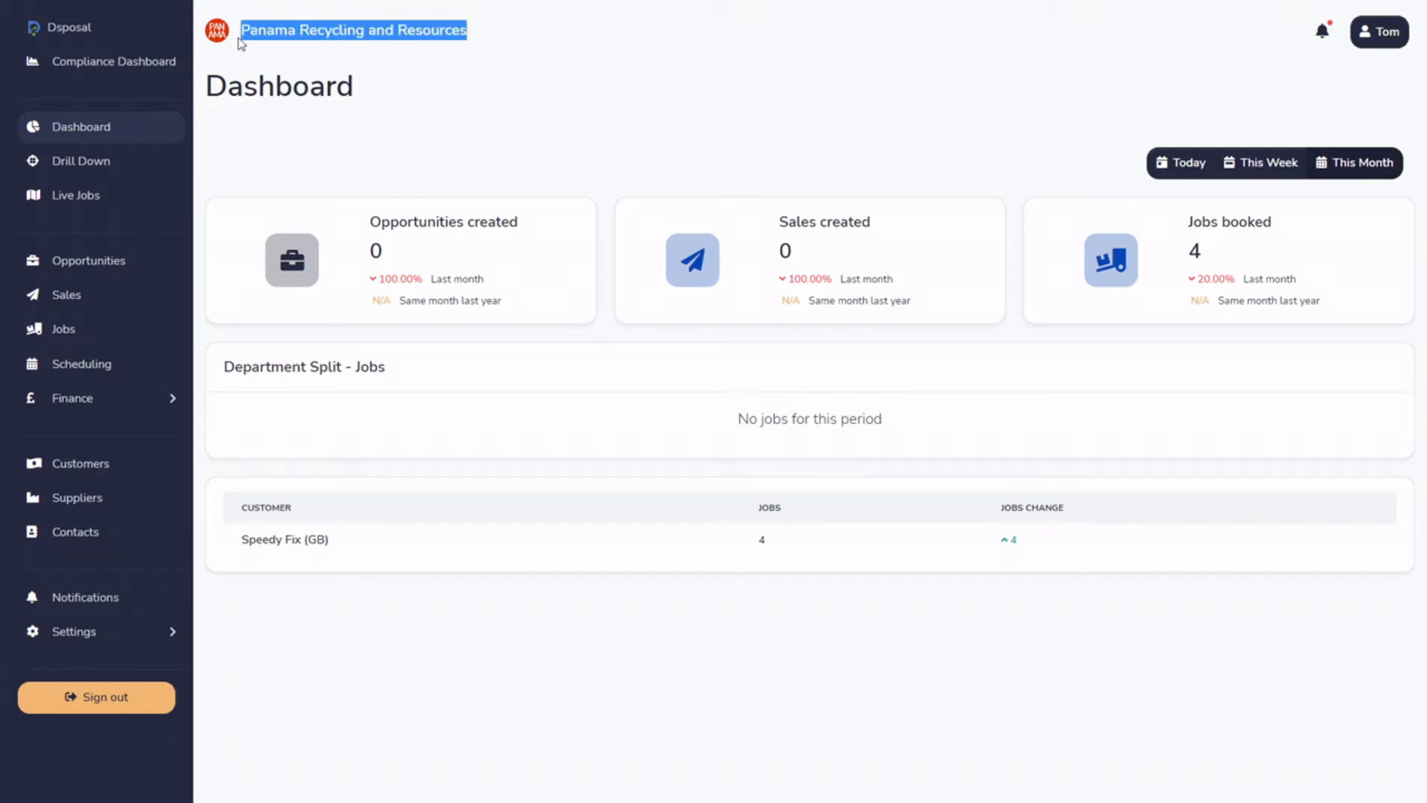
pyautogui.click(540, 98)
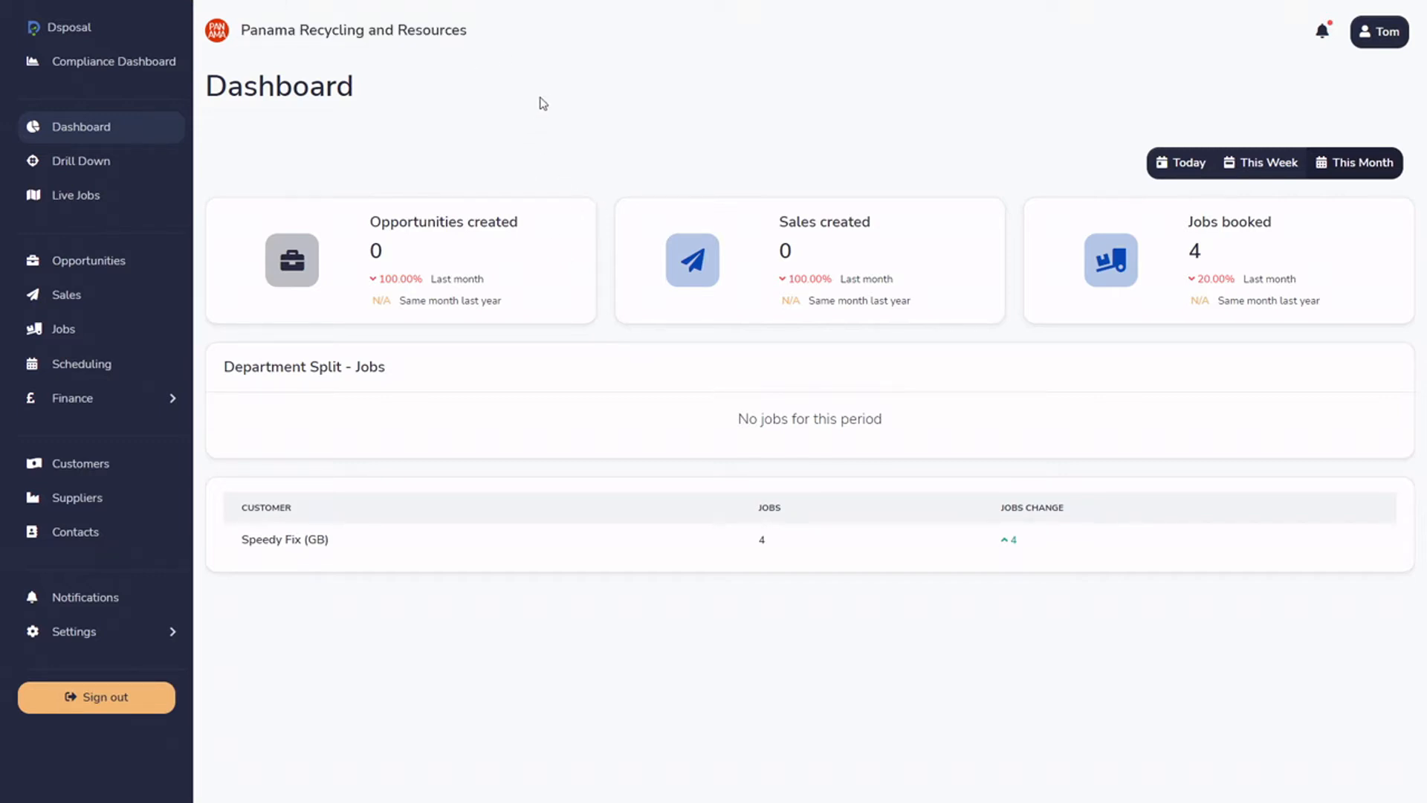
pyautogui.click(59, 469)
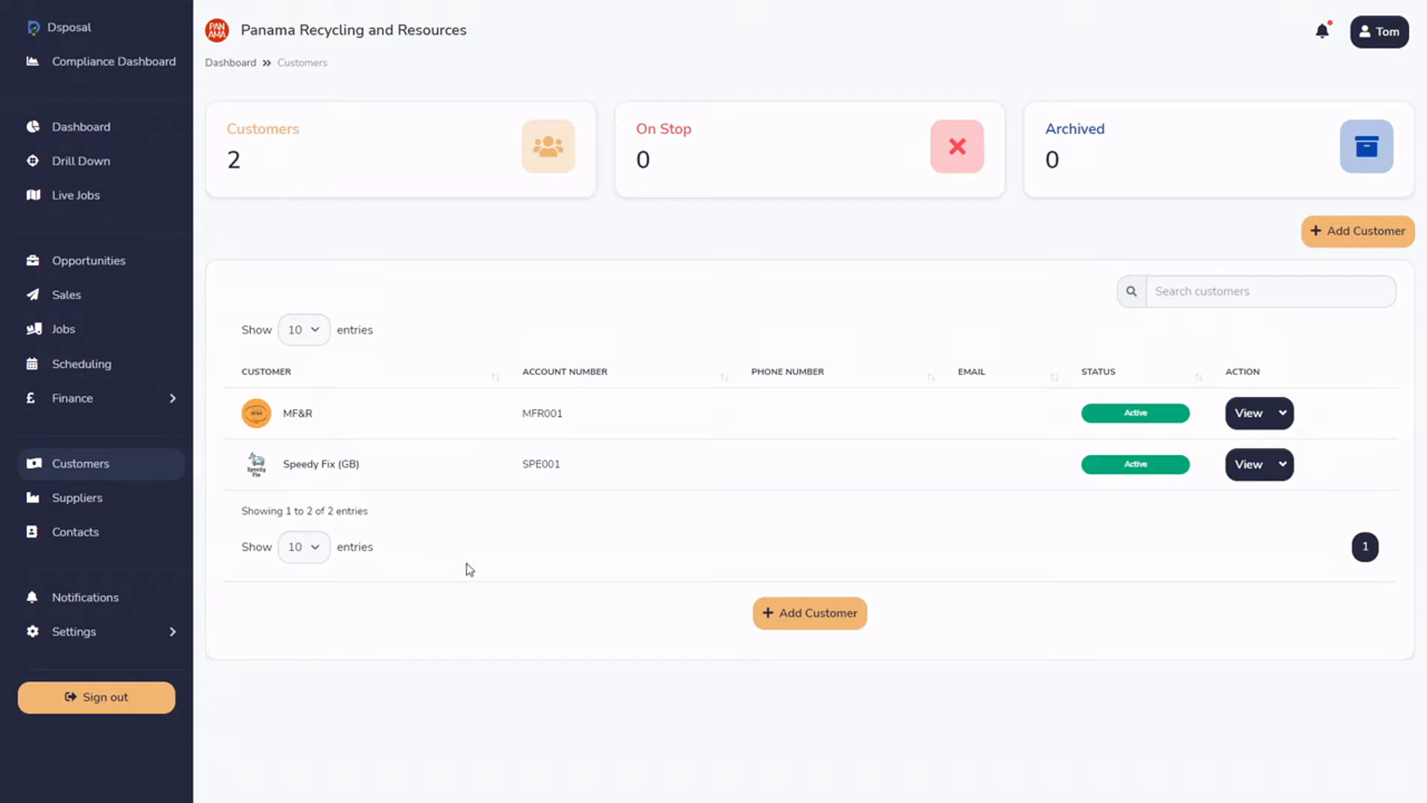
pyautogui.click(89, 632)
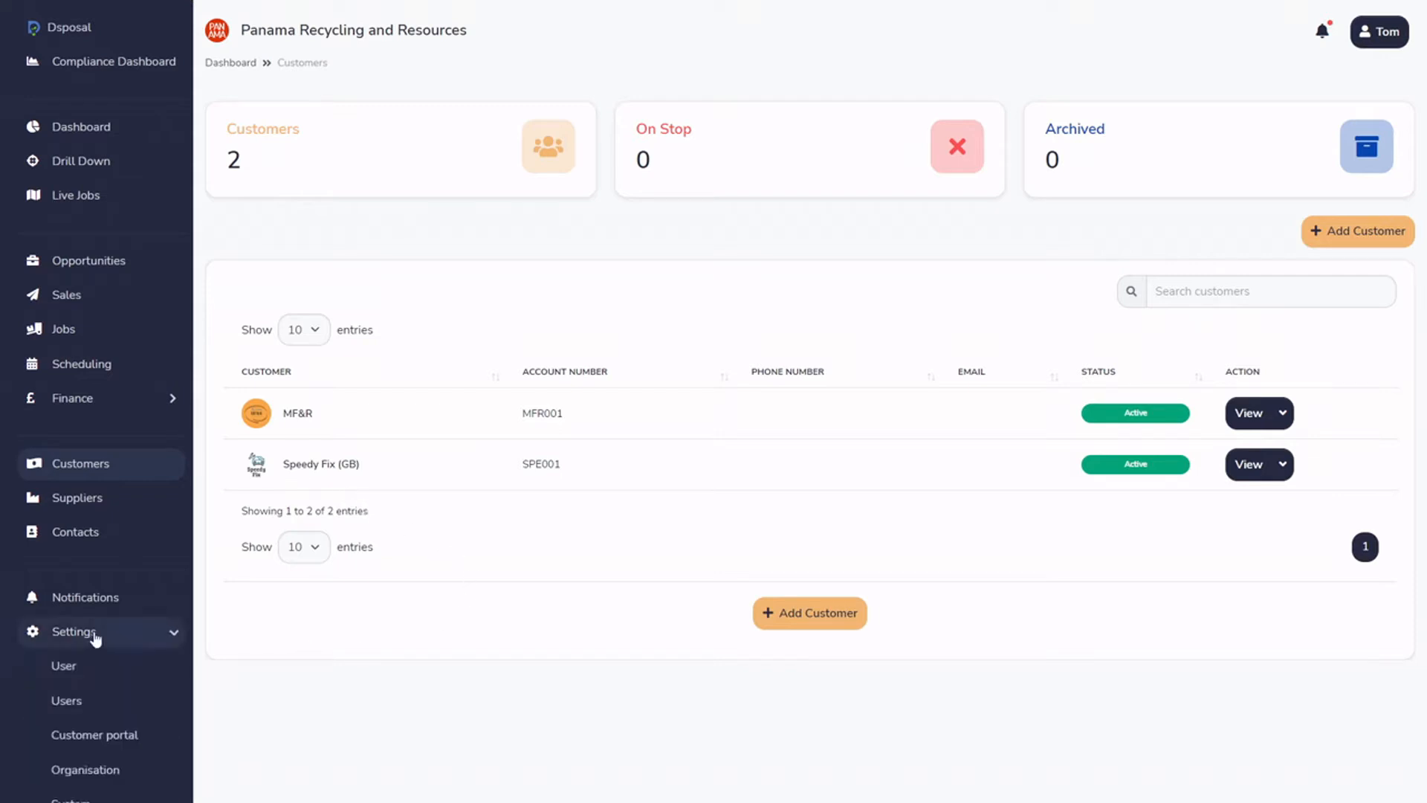
pyautogui.scroll(-2, 148, 703)
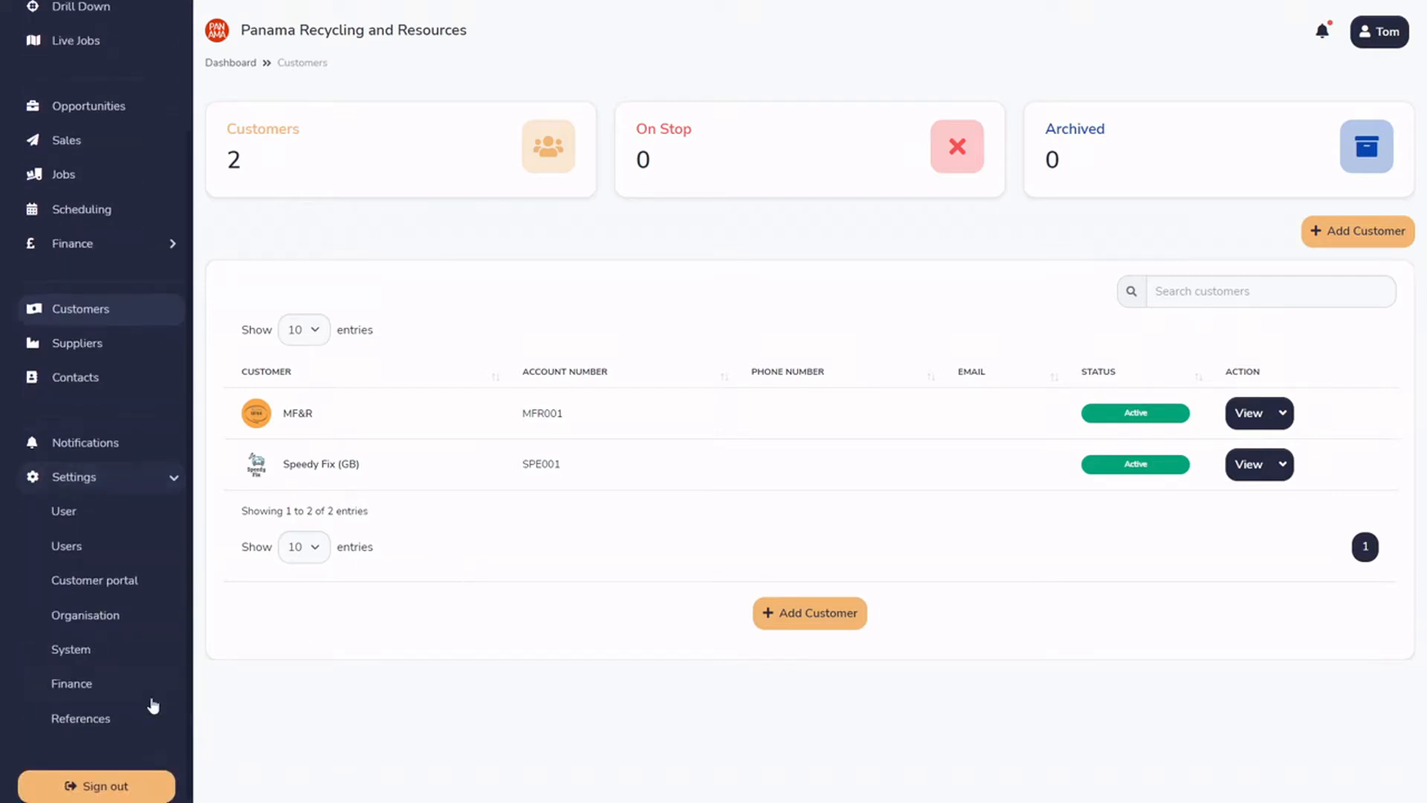
pyautogui.click(122, 587)
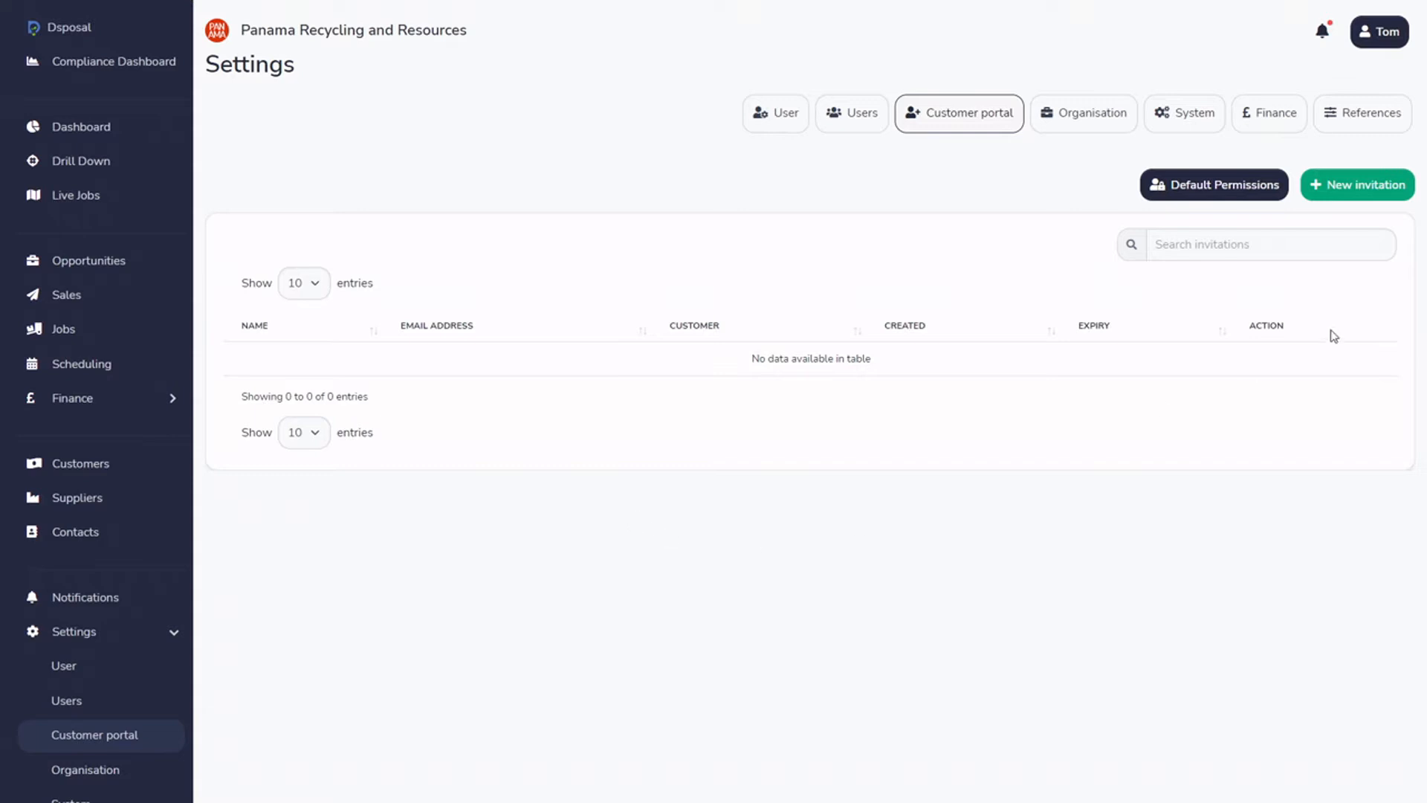
# Create a portal invitation for Speedy Fix (GB) with the invitee's e-mail address and full name
pyautogui.click(1346, 191)
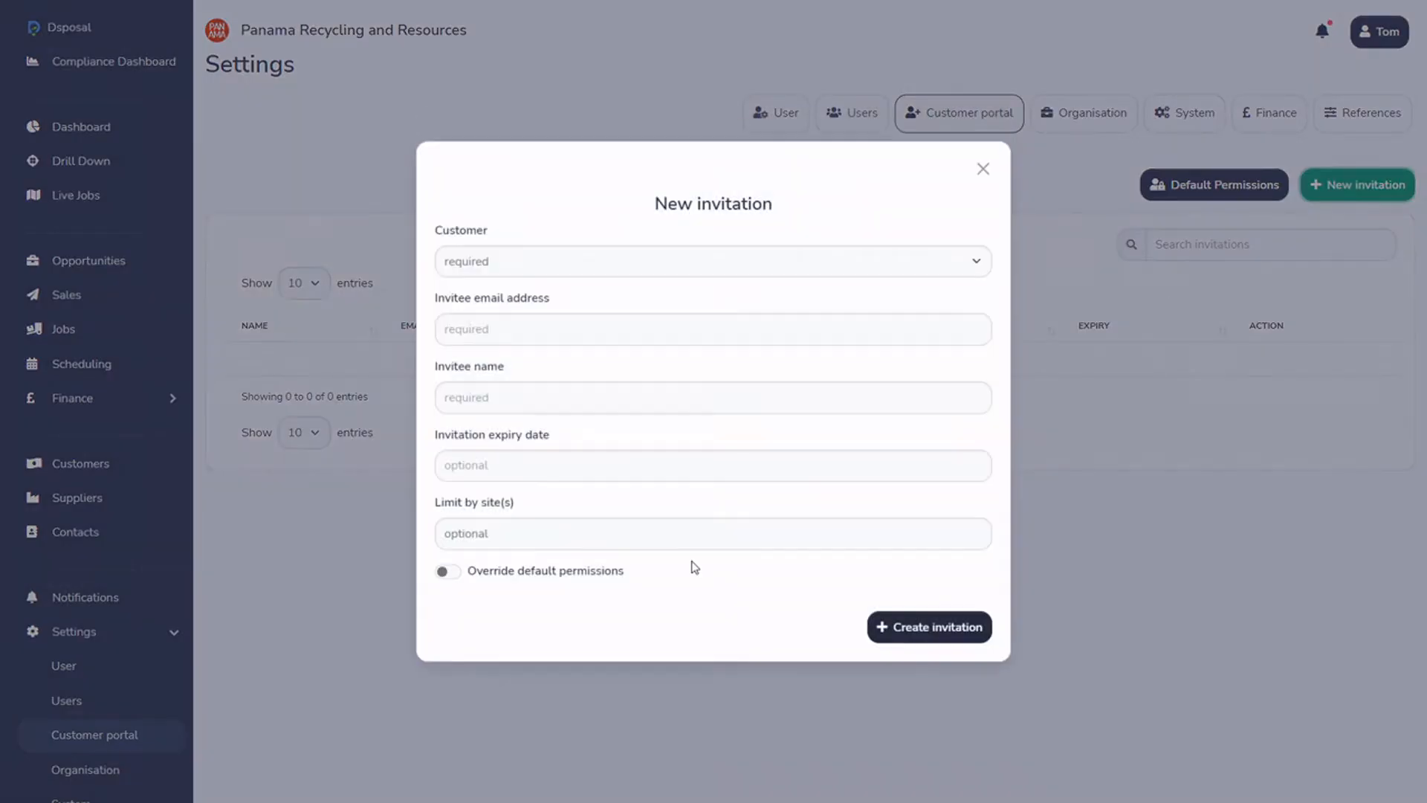
pyautogui.click(586, 264)
pyautogui.write('speedy')
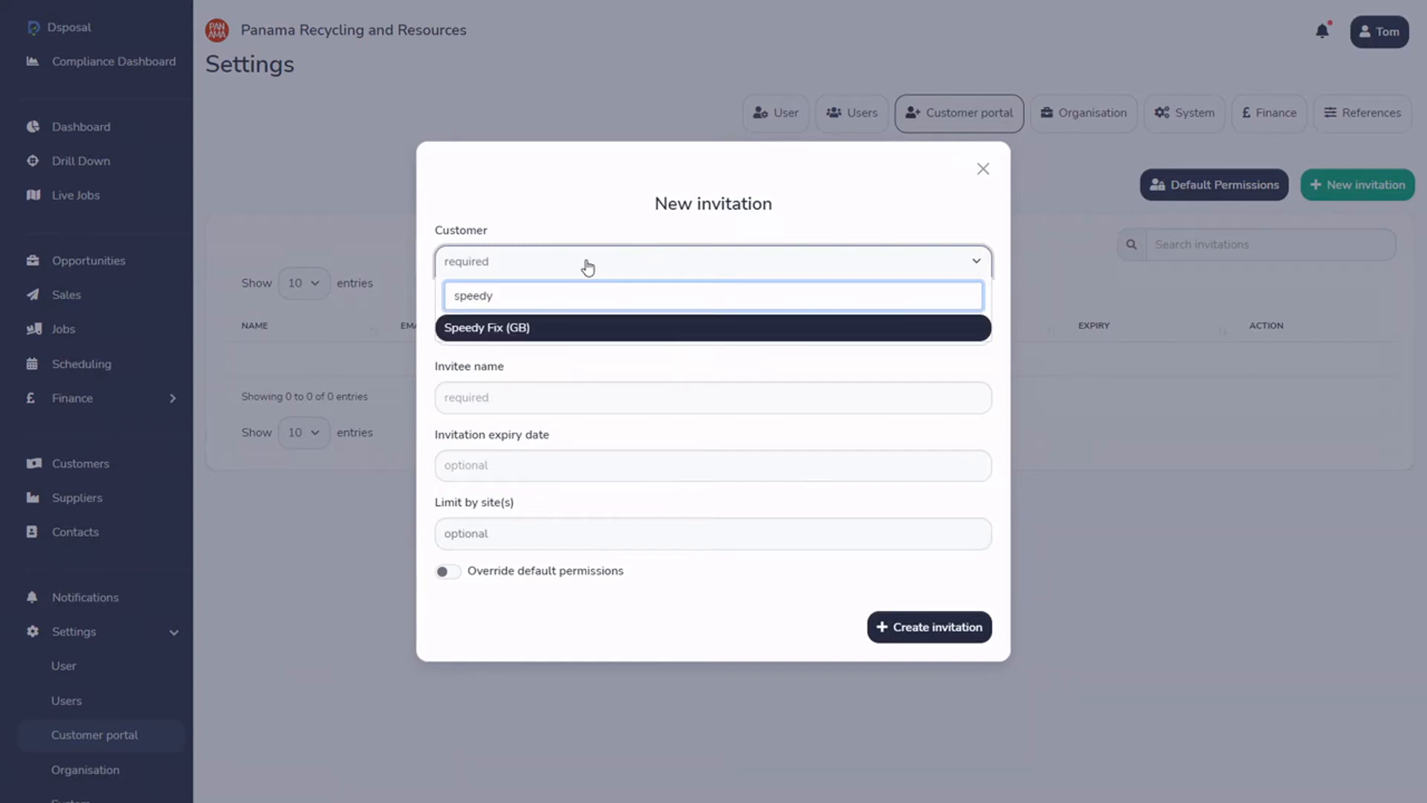
pyautogui.click(580, 328)
pyautogui.click(586, 329)
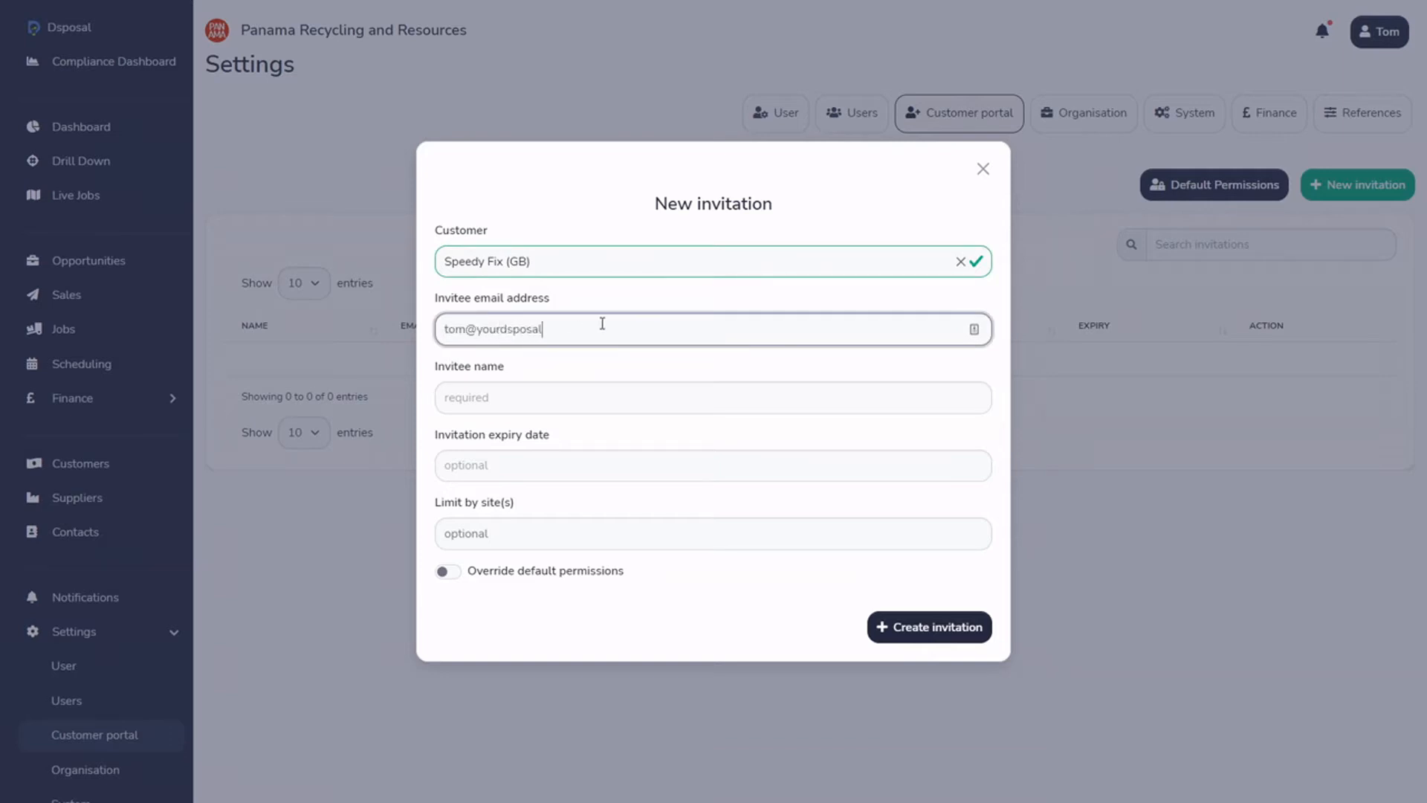
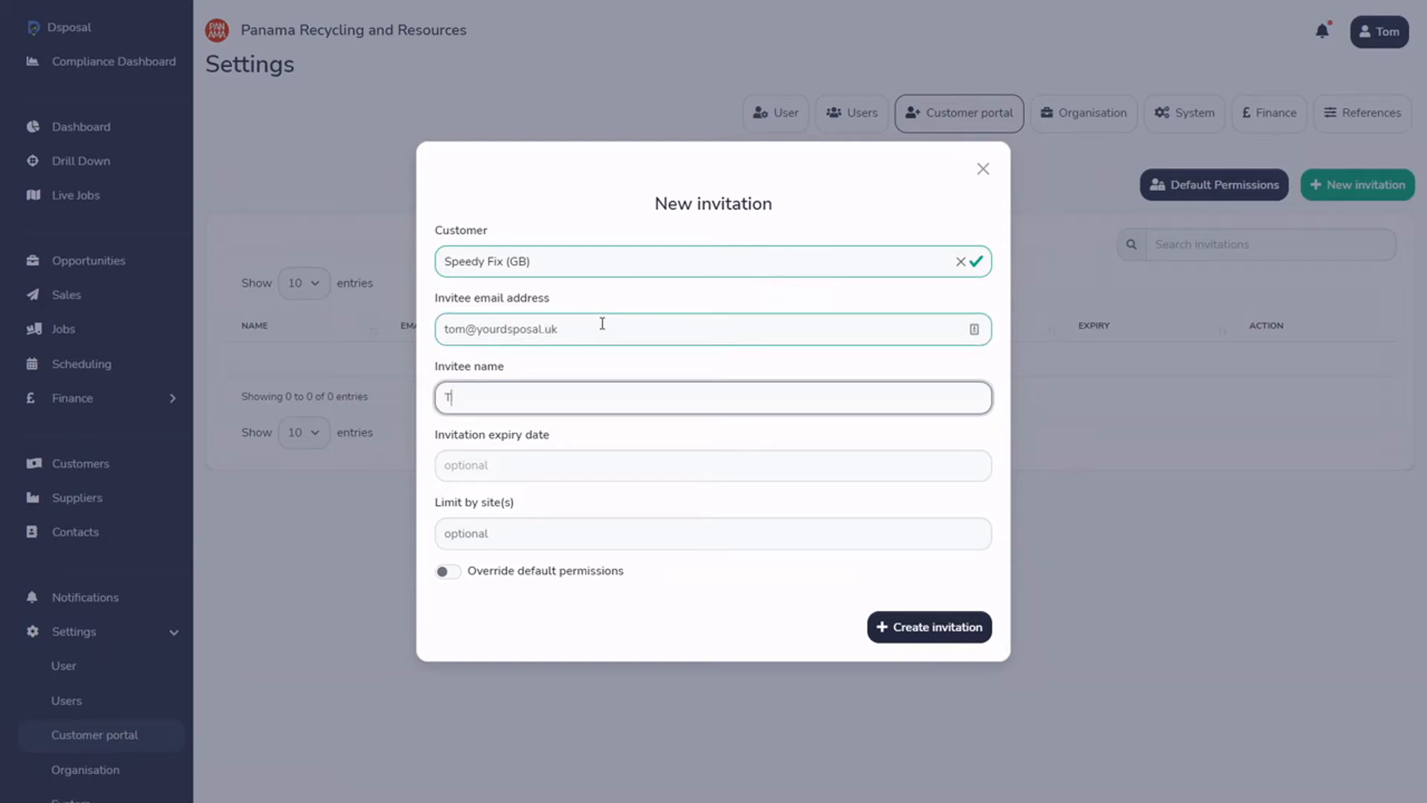
pyautogui.click(971, 628)
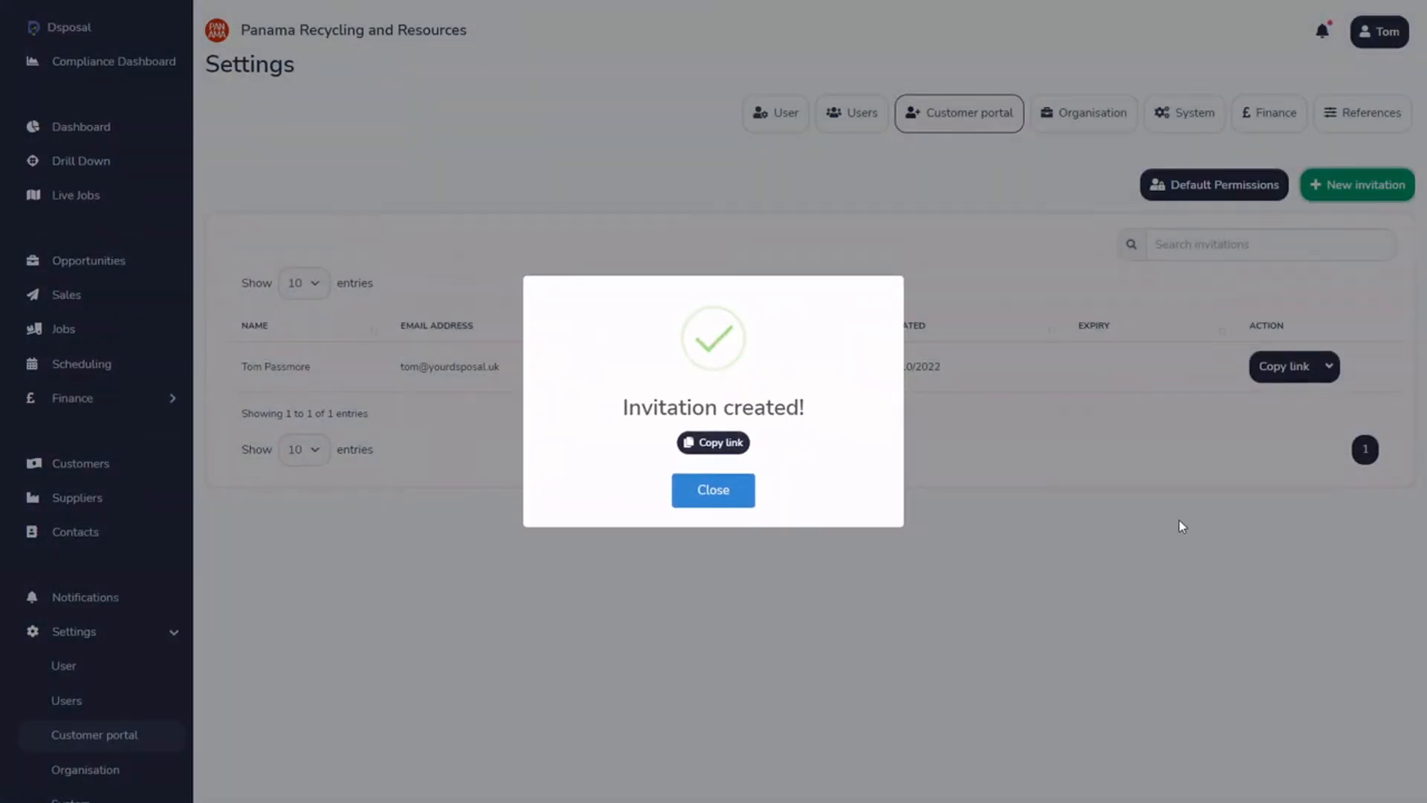
# Dismiss the confirmation and check the new row's invitee e-mail and Speedy Fix (GB) customer
pyautogui.click(742, 492)
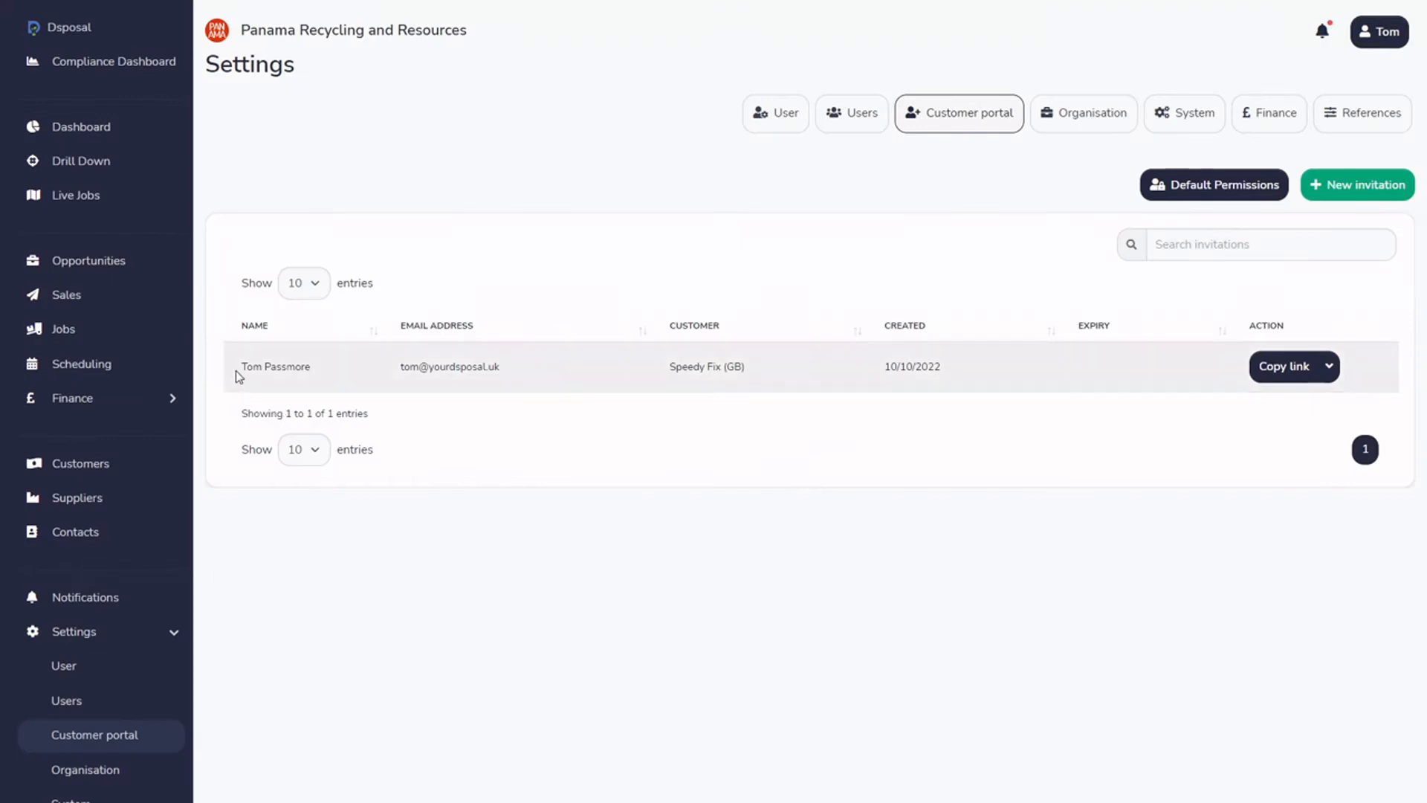
pyautogui.moveTo(403, 367); pyautogui.dragTo(503, 369)
pyautogui.click(680, 367)
pyautogui.moveTo(671, 367); pyautogui.dragTo(748, 370)
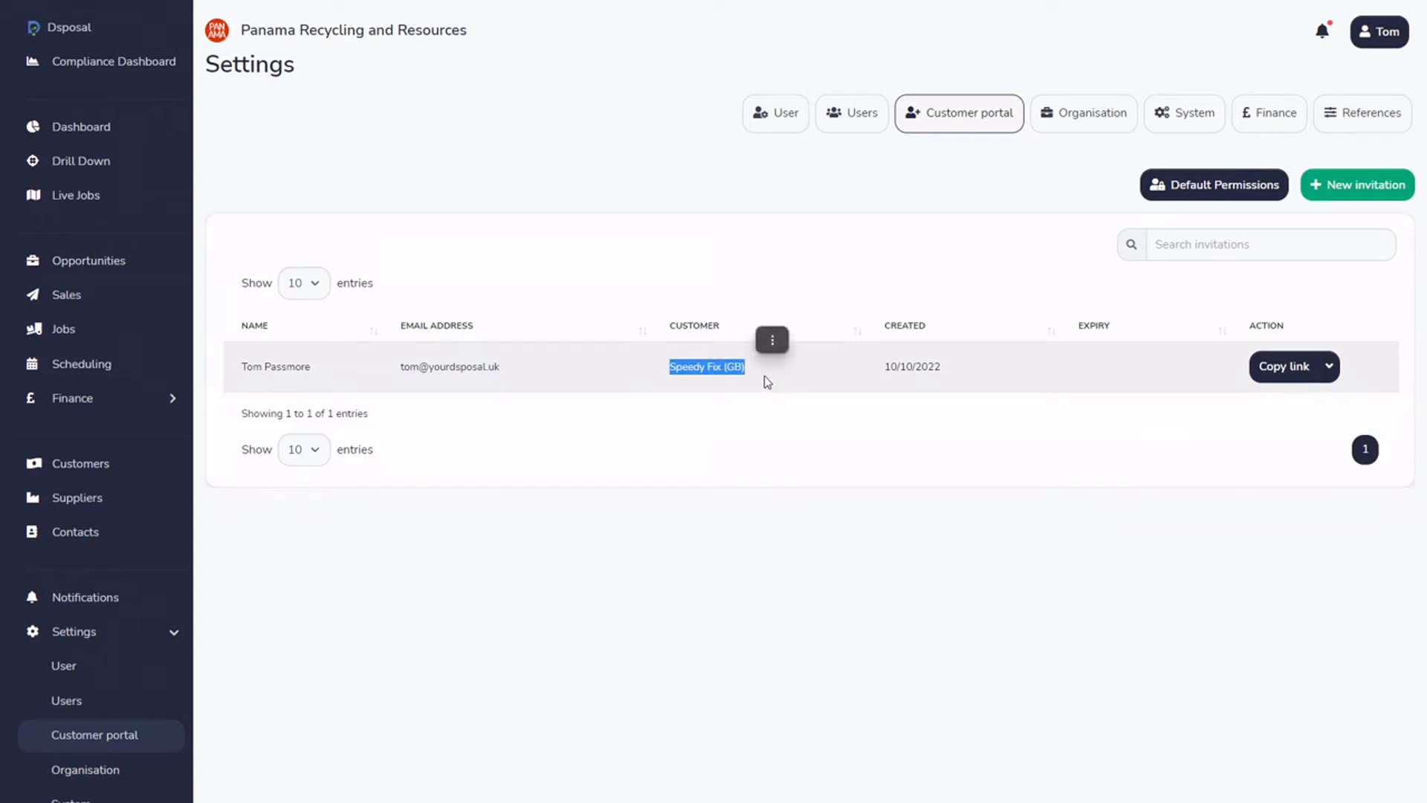
pyautogui.click(777, 394)
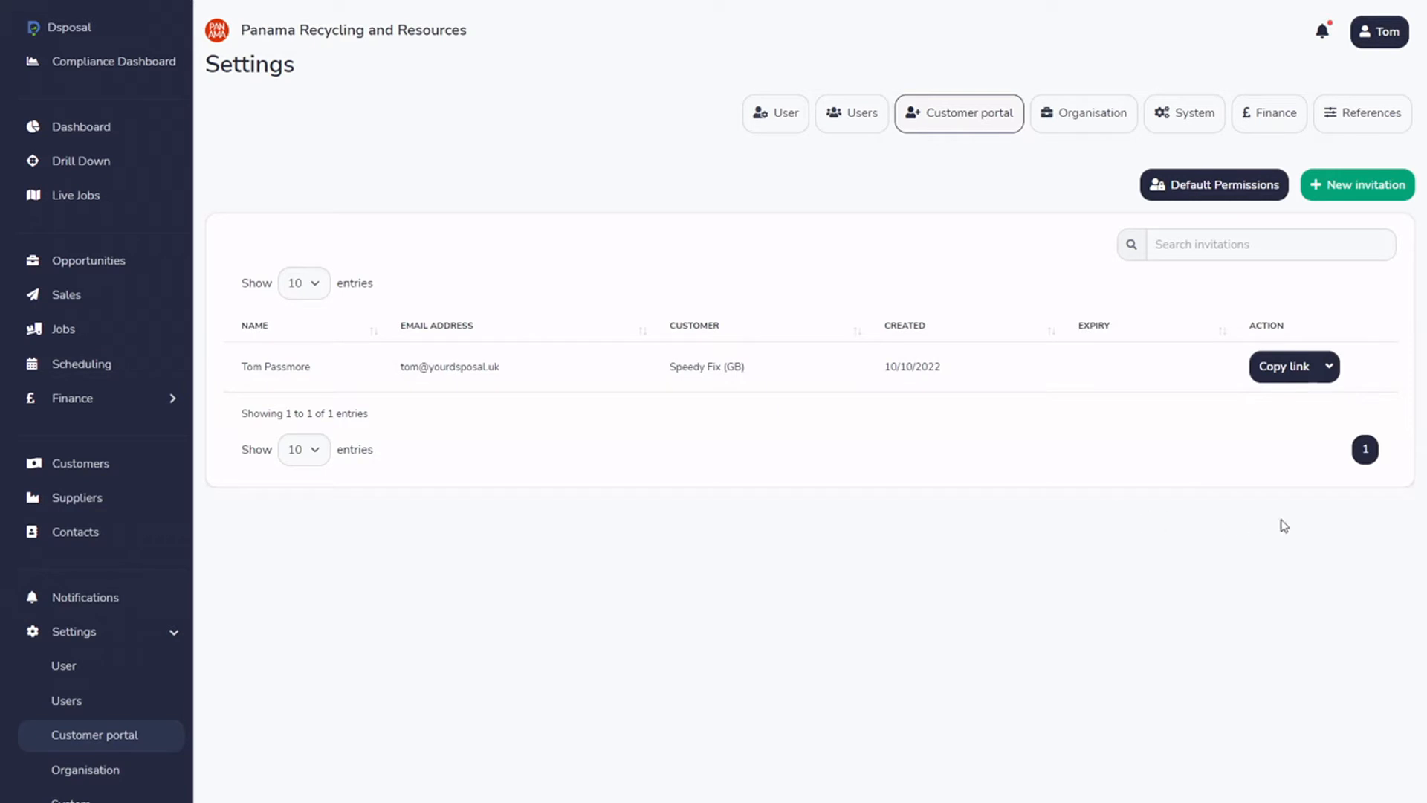
# Reveal the Speedy Fix (GB) invitation link, close it, and start another new invitation
pyautogui.click(1330, 368)
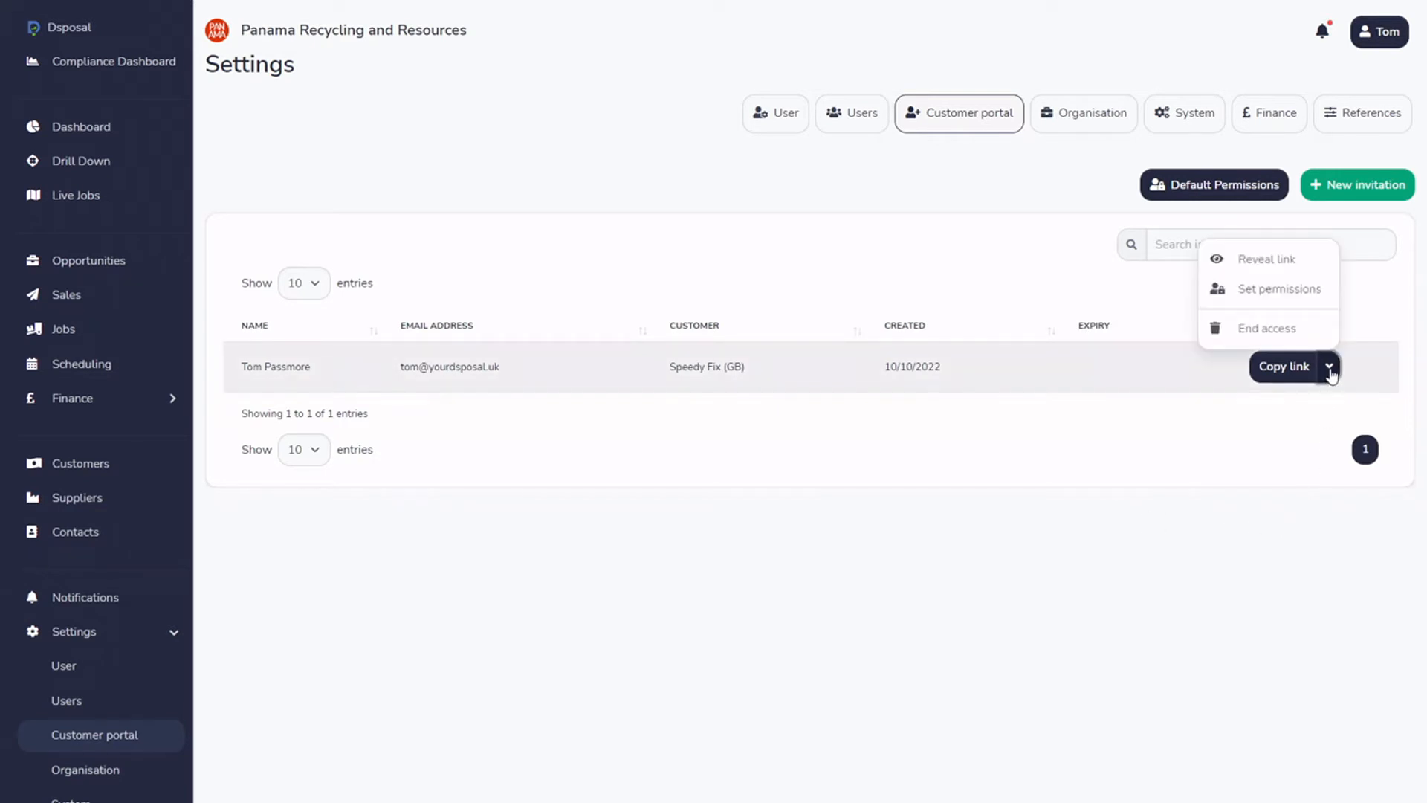
pyautogui.click(1296, 269)
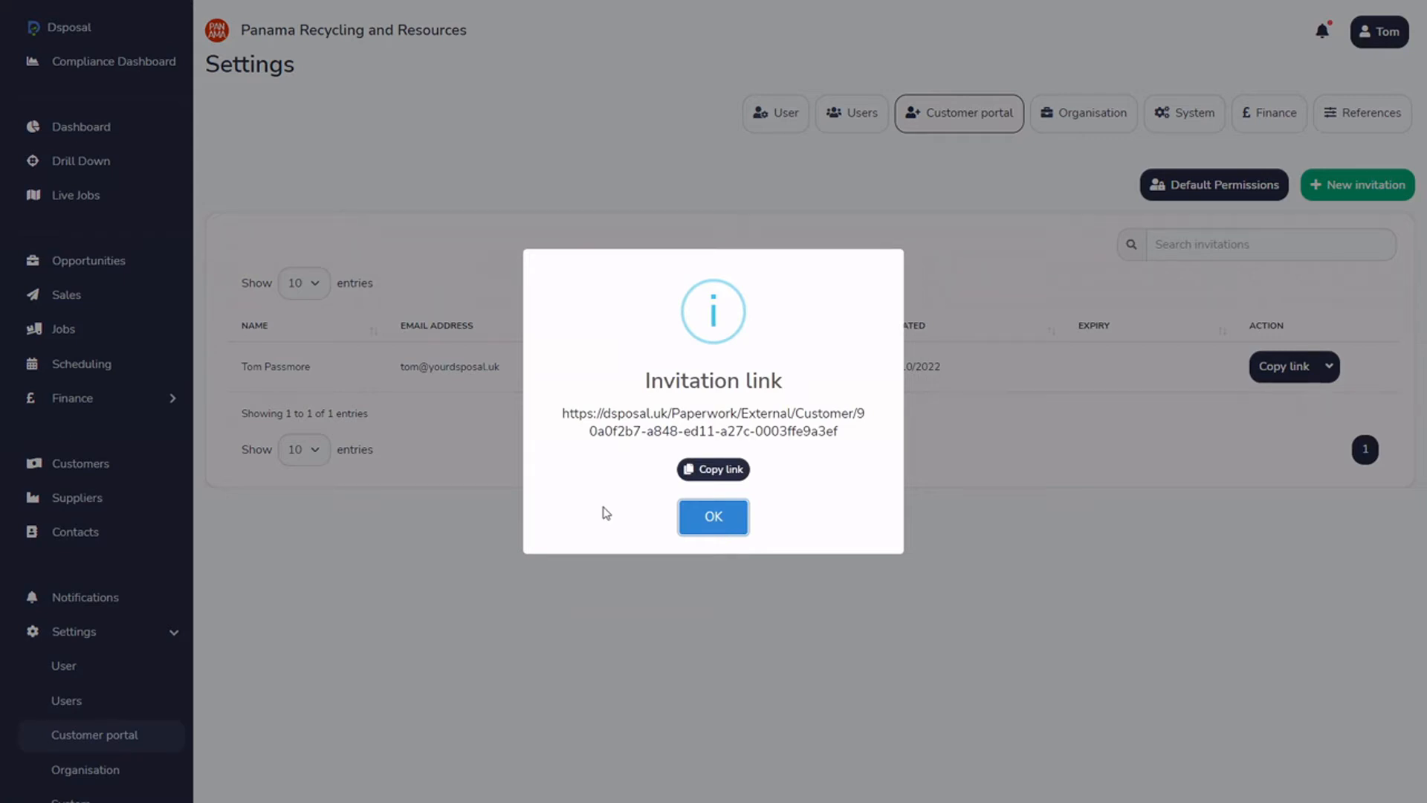
pyautogui.click(727, 521)
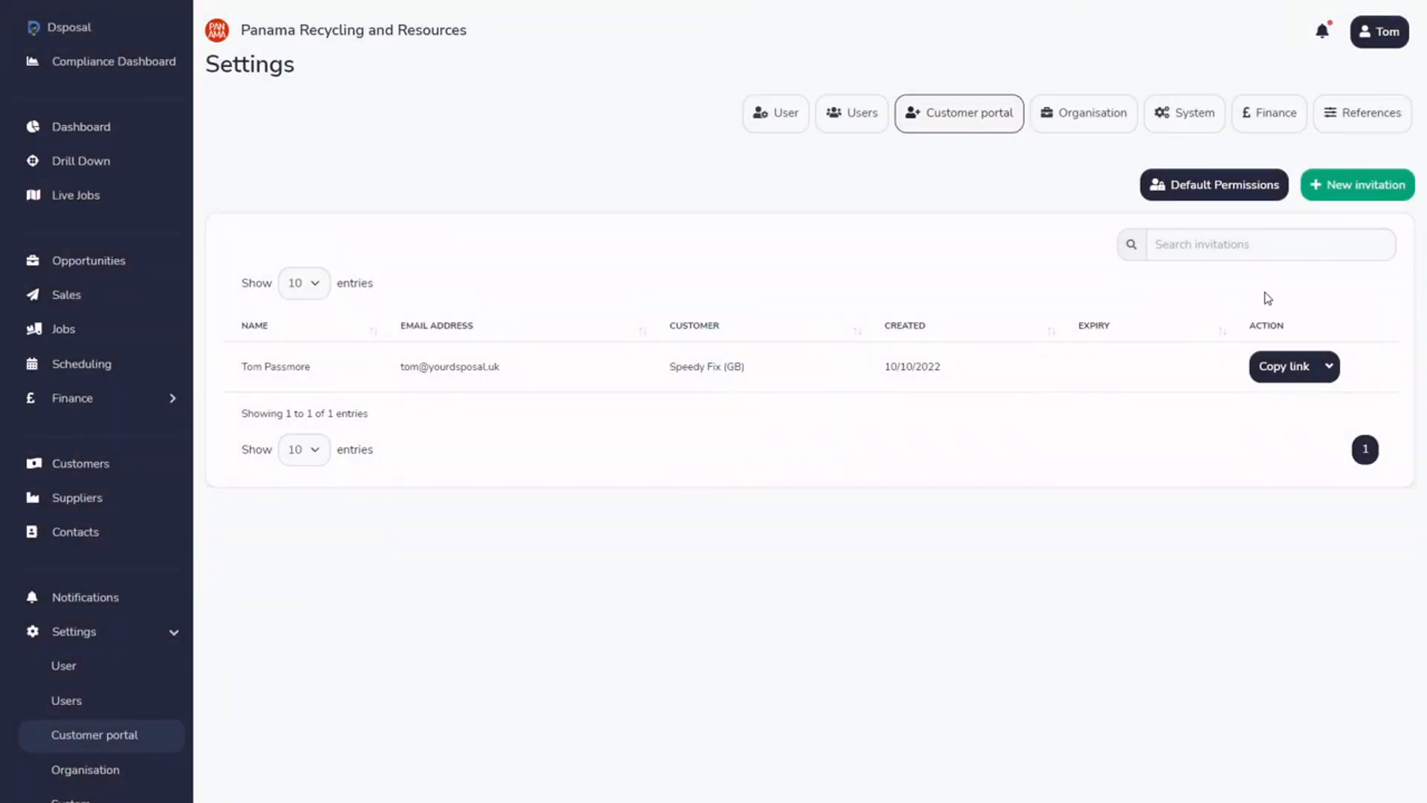
pyautogui.click(1340, 189)
# Invite customer MF&R with the invitee's e-mail and name, then dismiss the confirmation
pyautogui.click(531, 263)
pyautogui.write('mf')
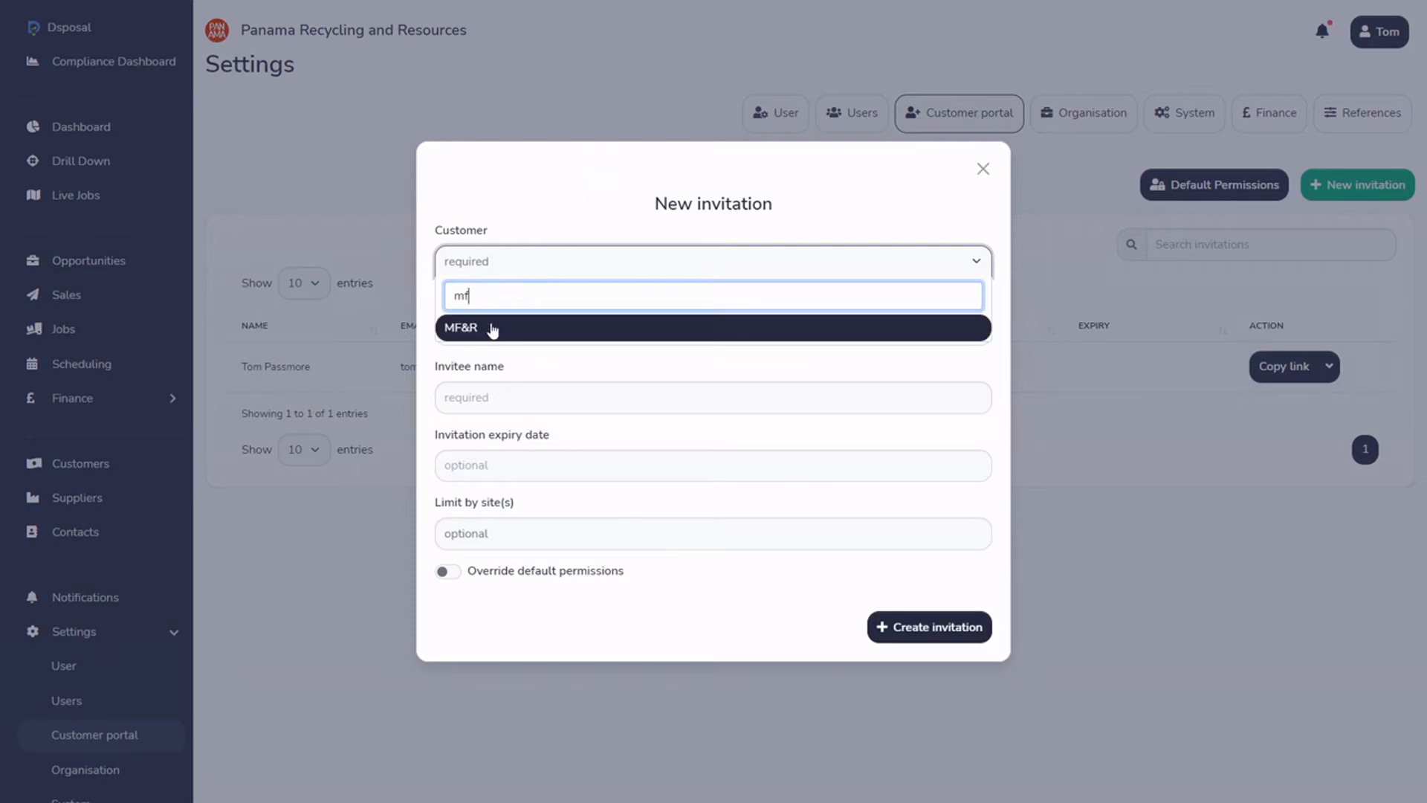
pyautogui.click(493, 328)
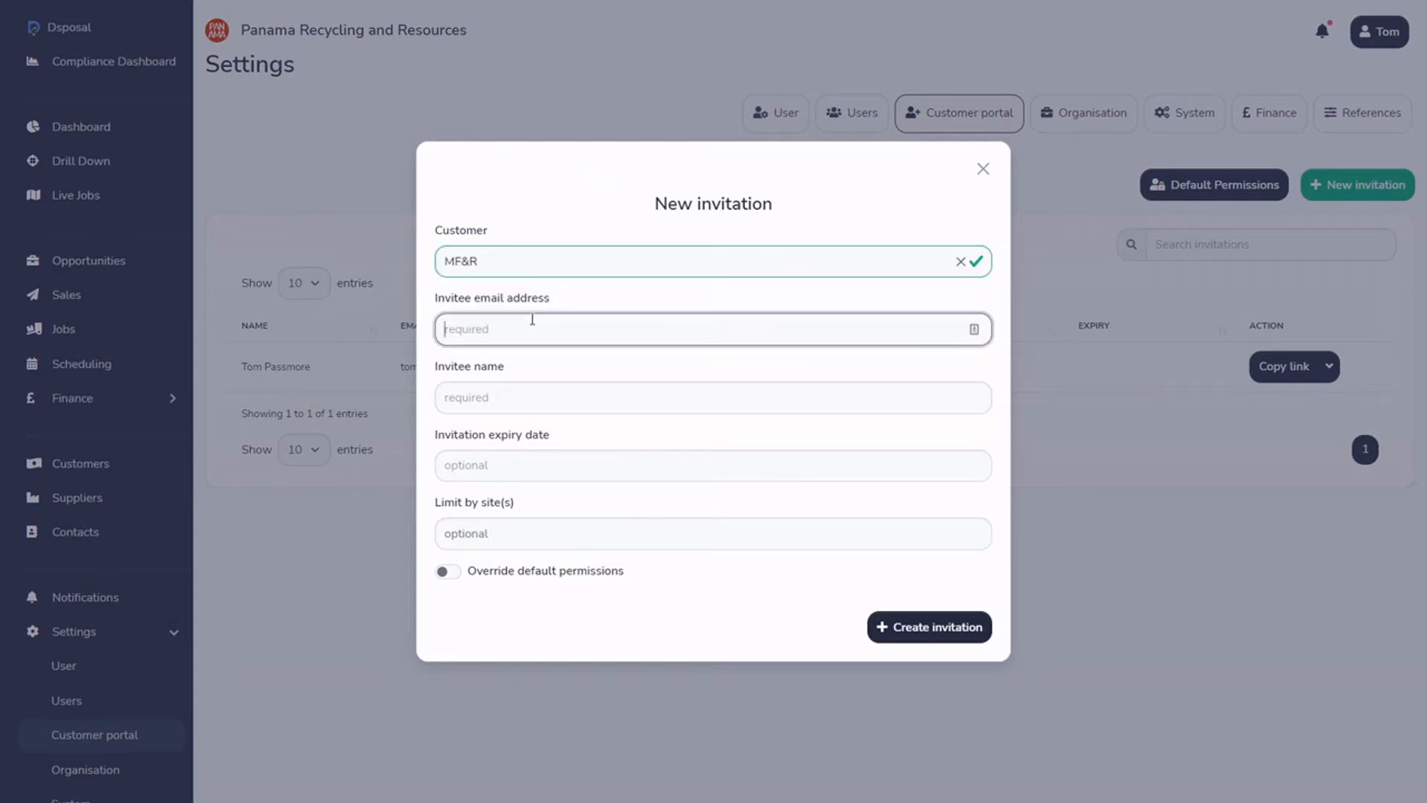
pyautogui.press('Tab')
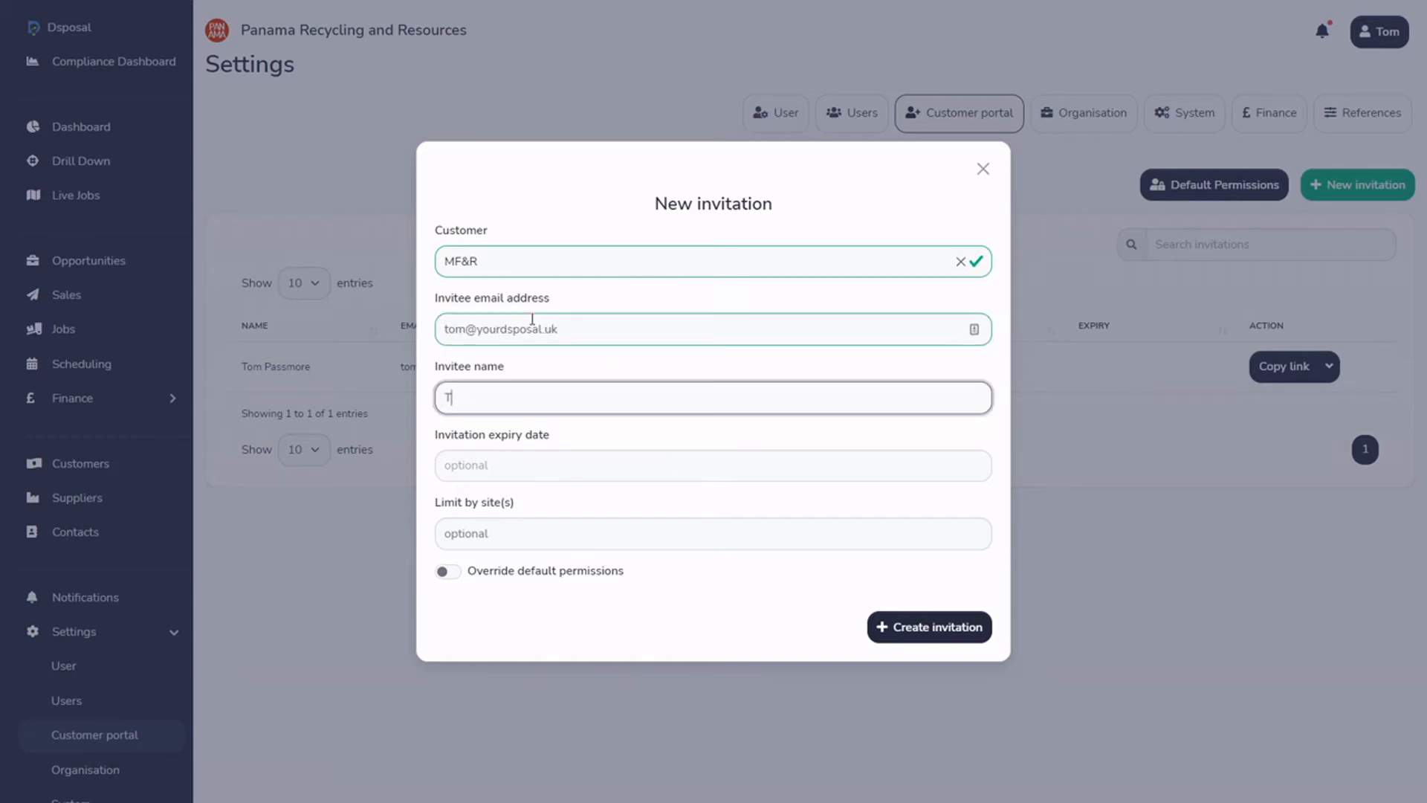
pyautogui.click(933, 629)
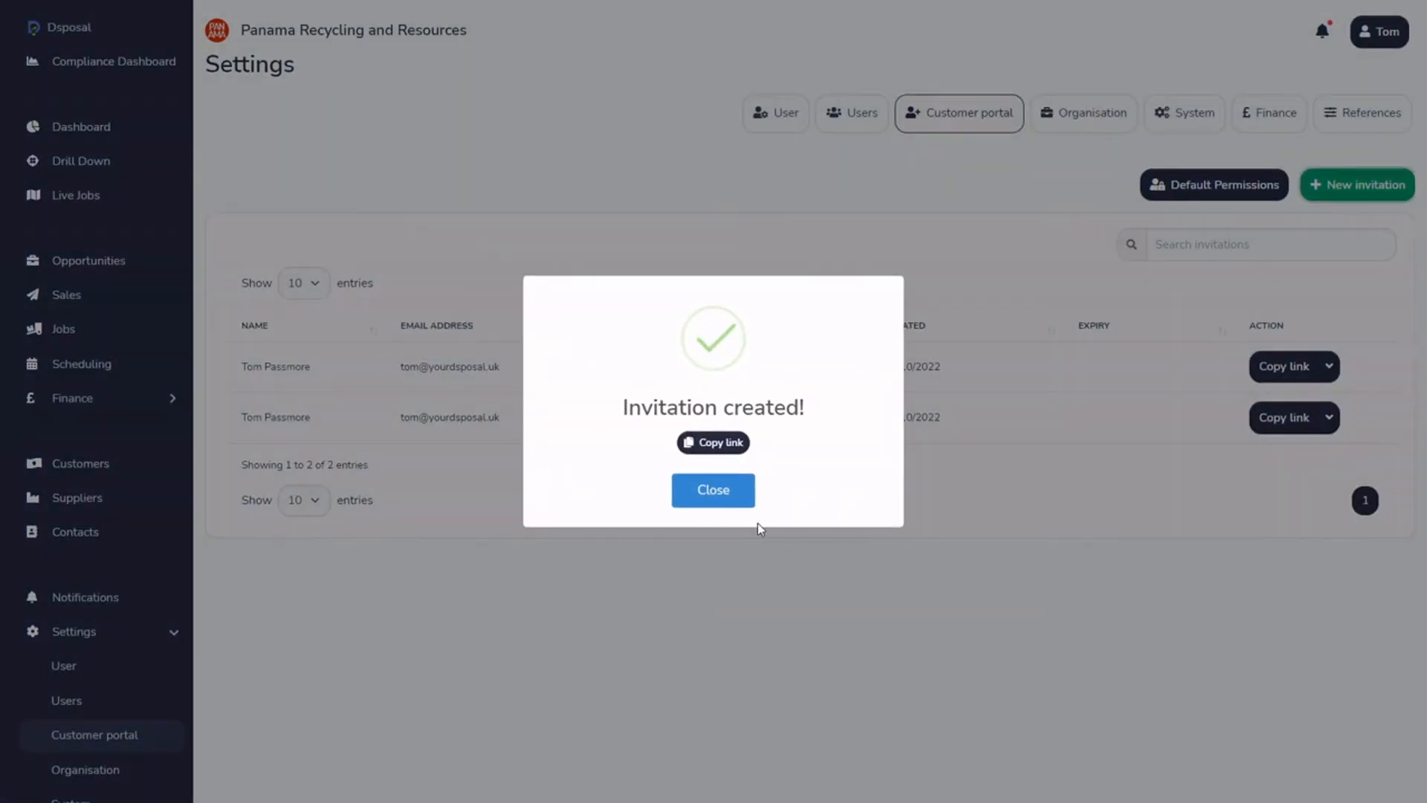
pyautogui.click(713, 491)
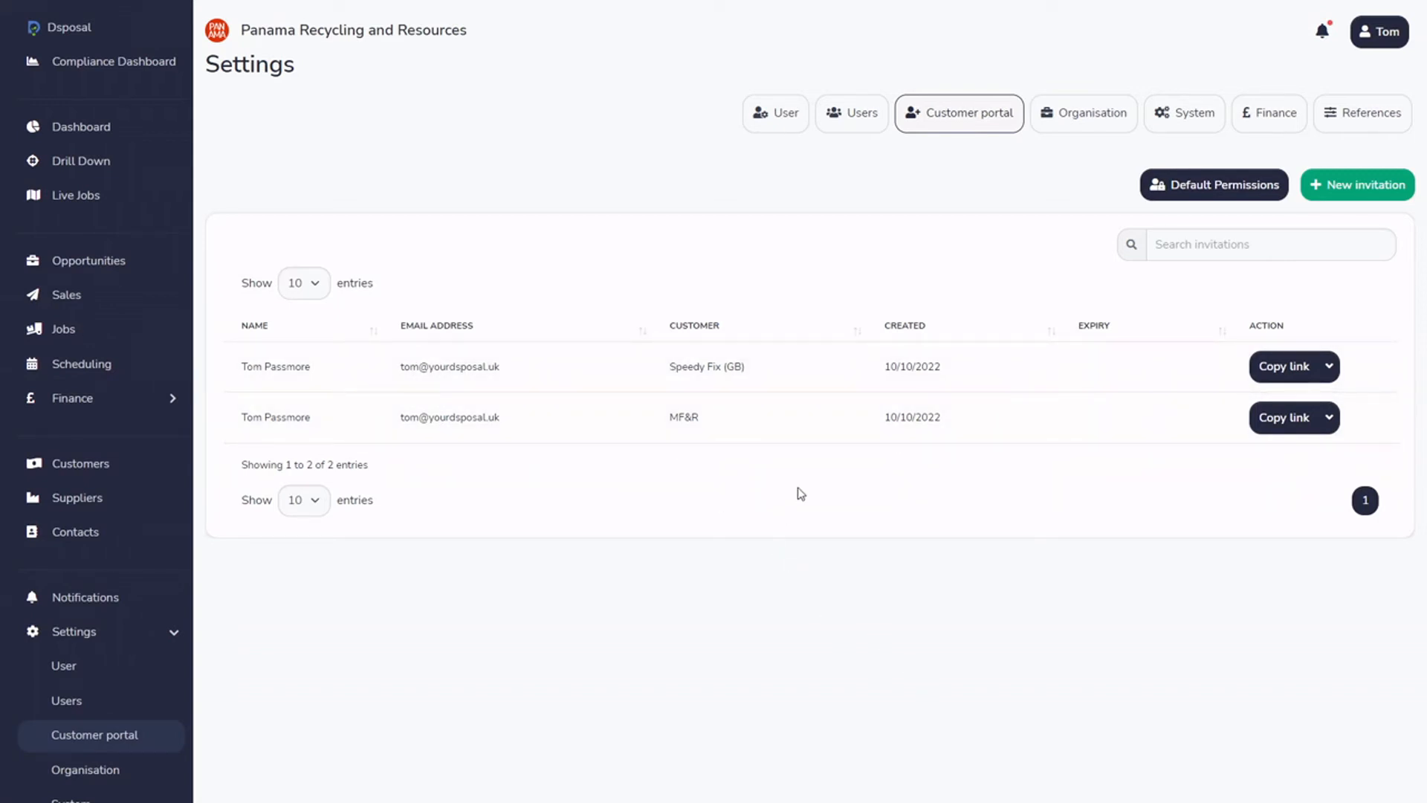
pyautogui.click(1329, 417)
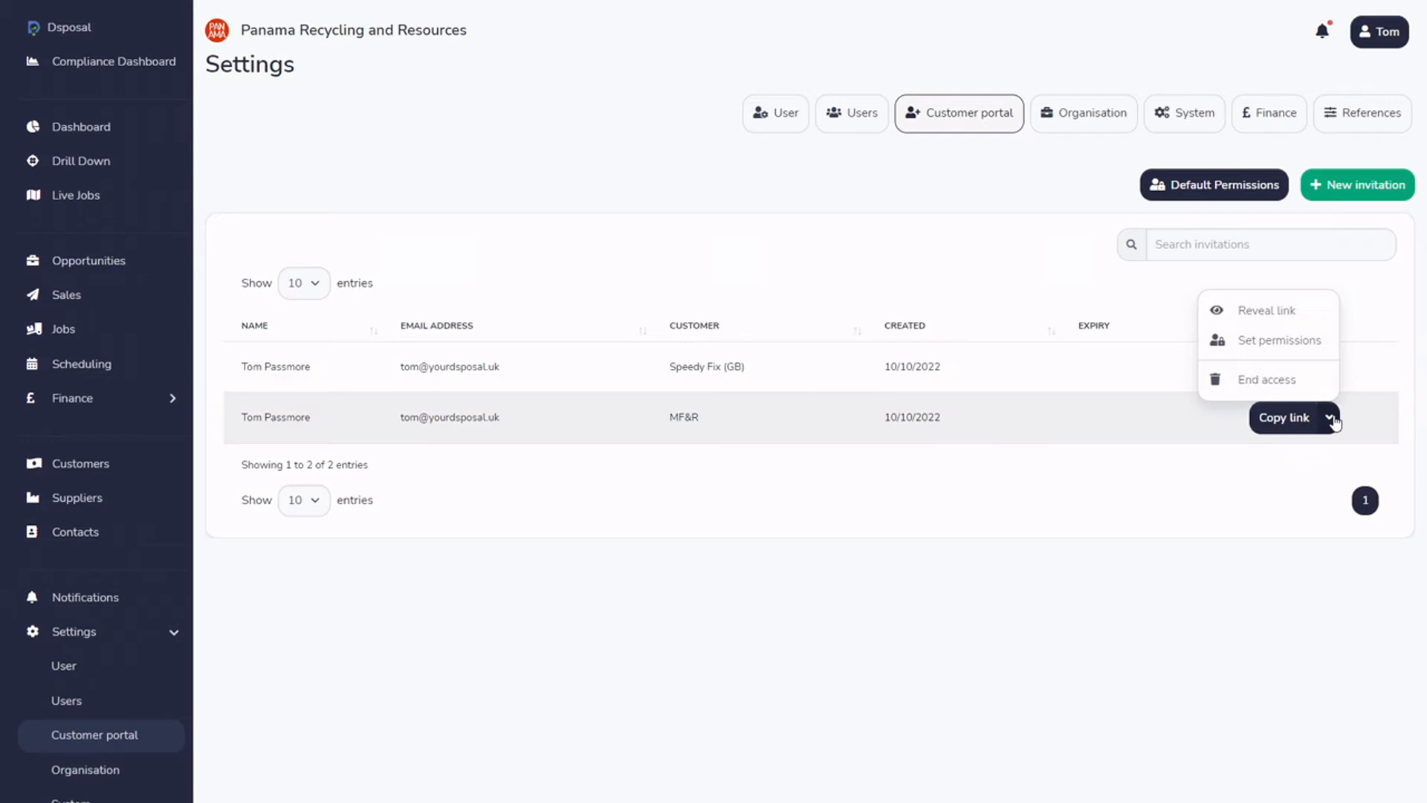
pyautogui.click(1300, 316)
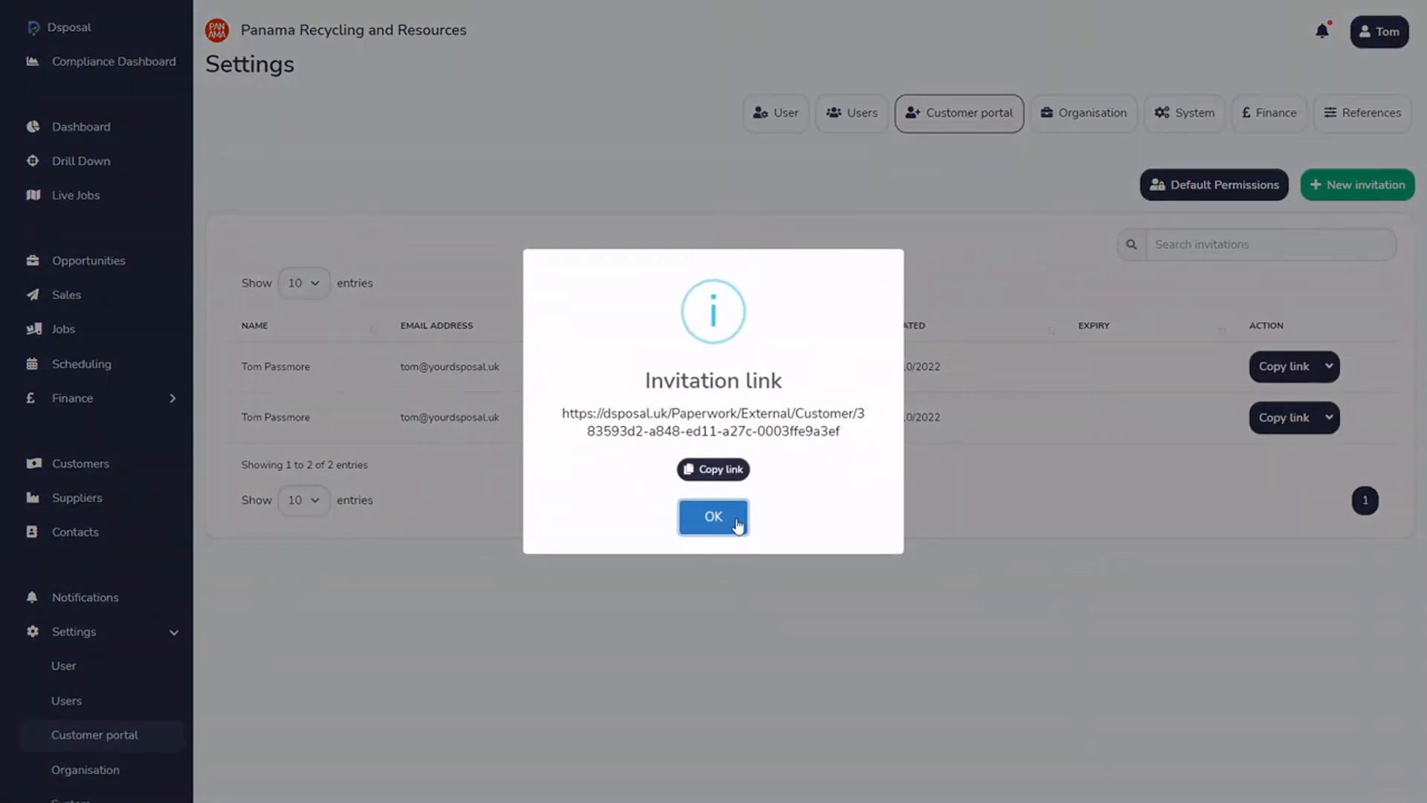
pyautogui.click(713, 516)
pyautogui.click(1329, 366)
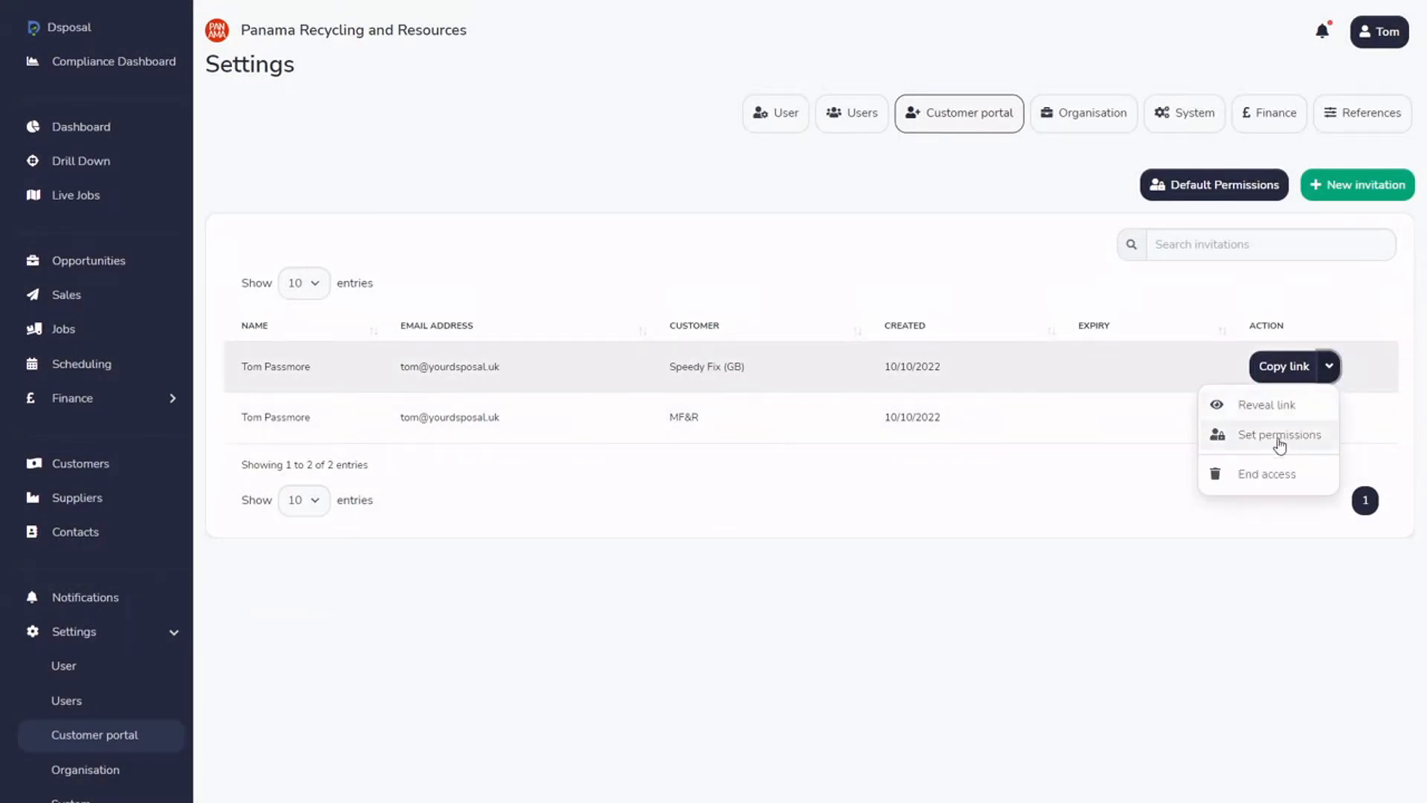
pyautogui.click(1273, 409)
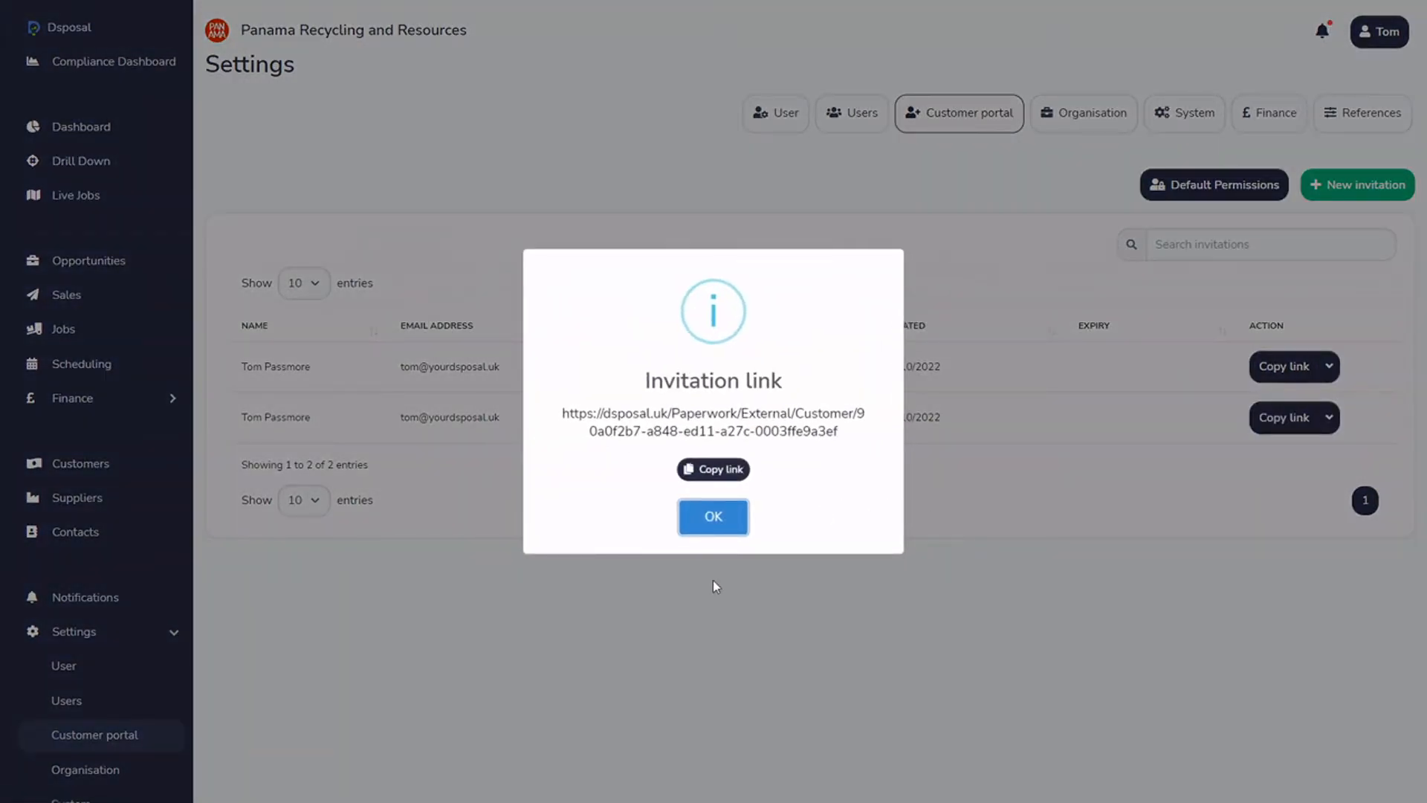
pyautogui.click(712, 522)
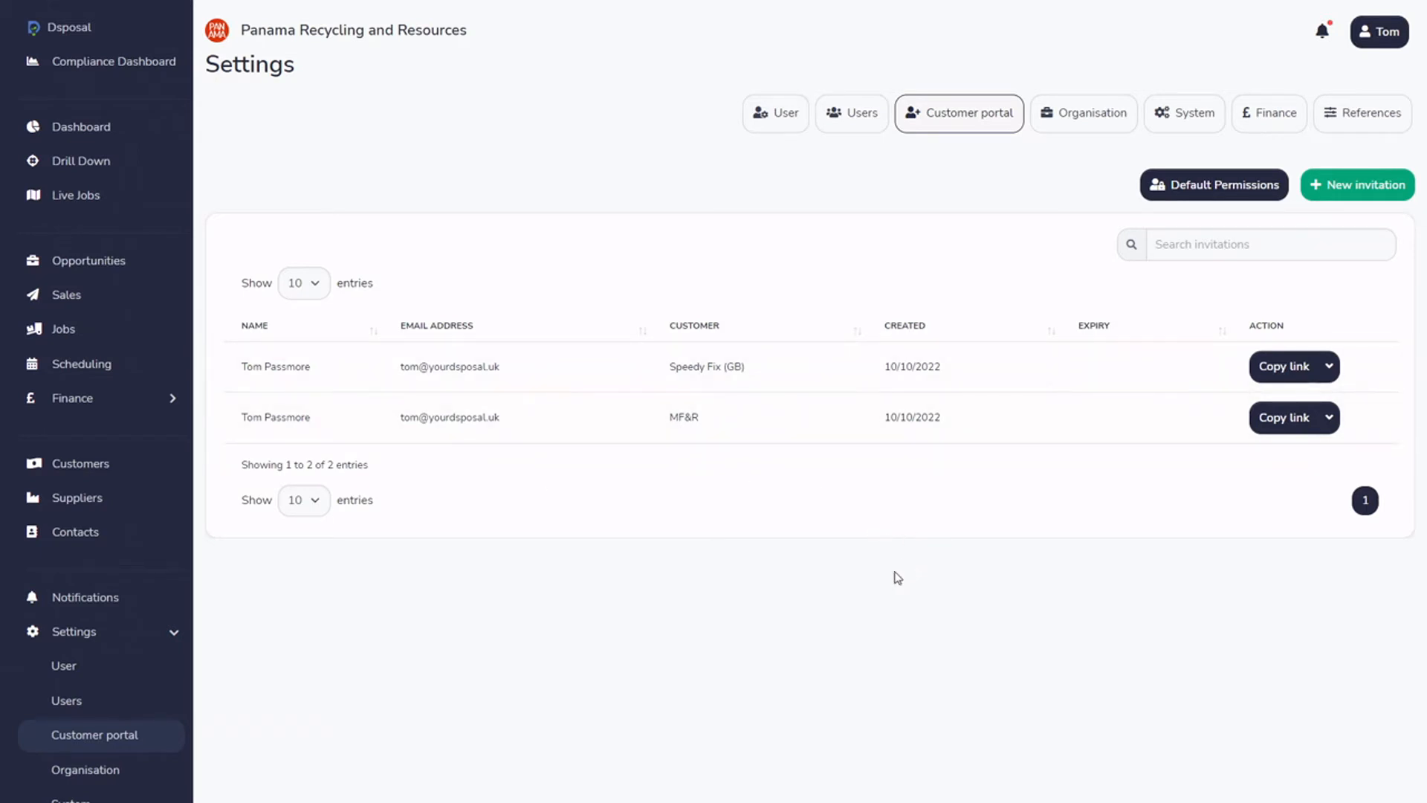
# End the MF&R invitation's access, copy the Speedy Fix (GB) invitation link, and exit full screen
pyautogui.click(1328, 425)
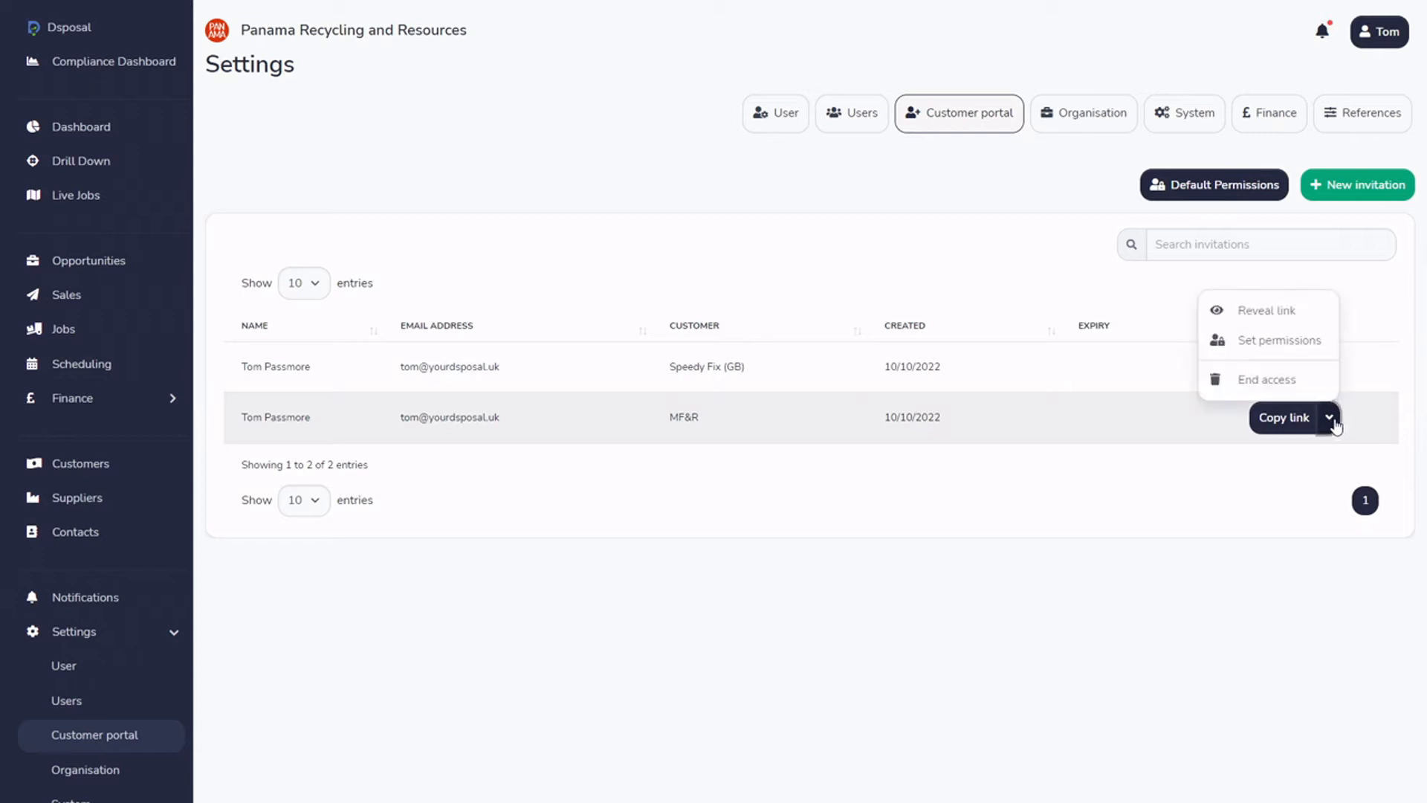
pyautogui.click(1273, 381)
pyautogui.click(675, 499)
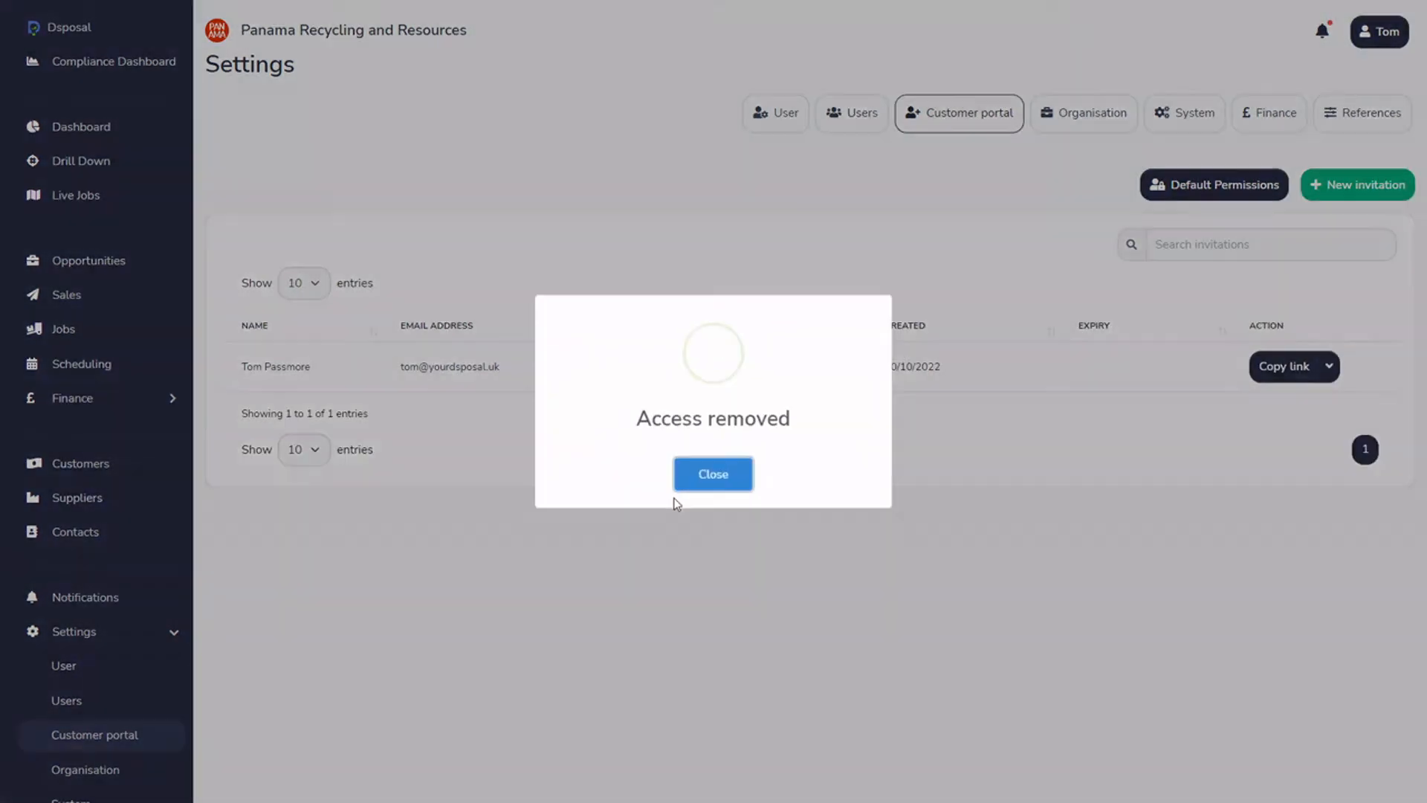
pyautogui.click(734, 470)
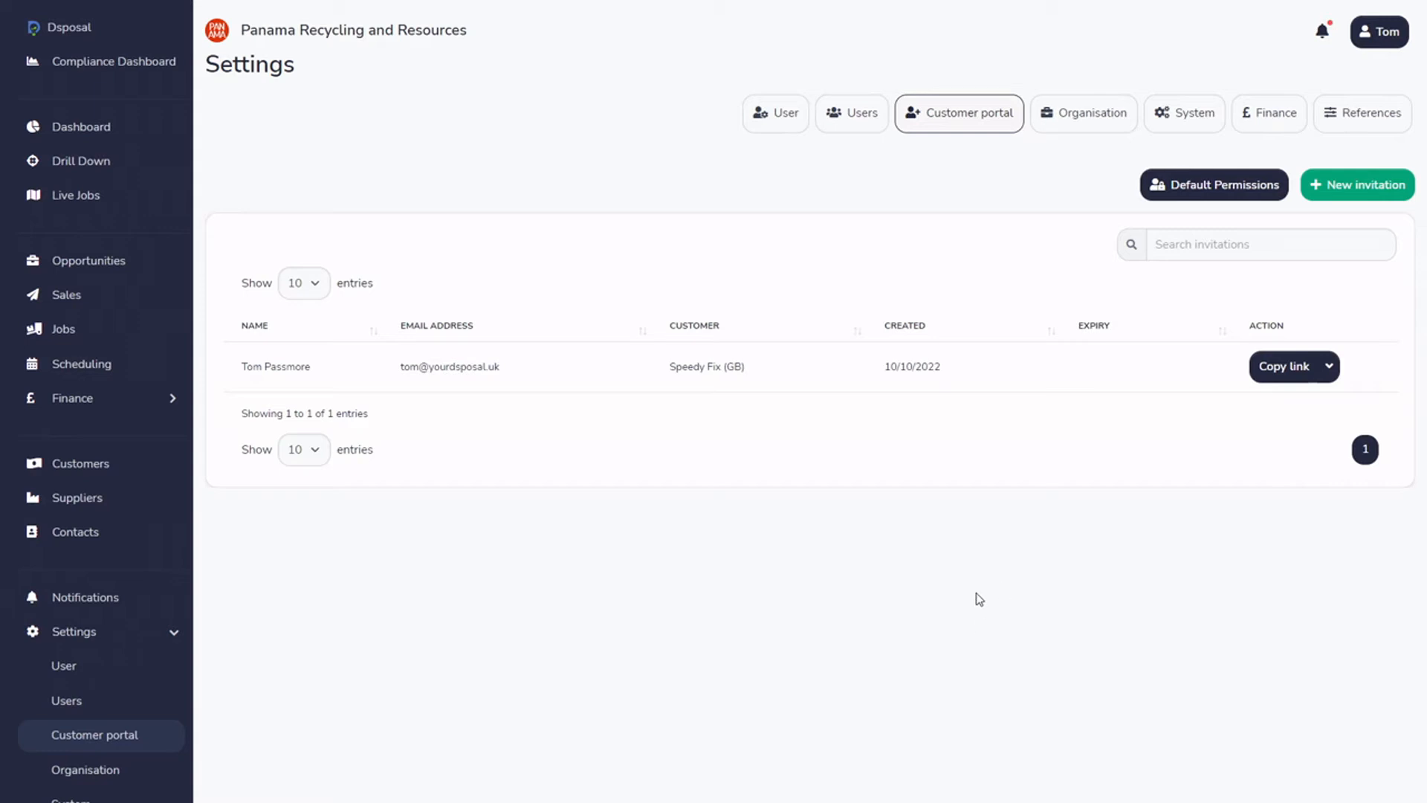
pyautogui.click(1292, 372)
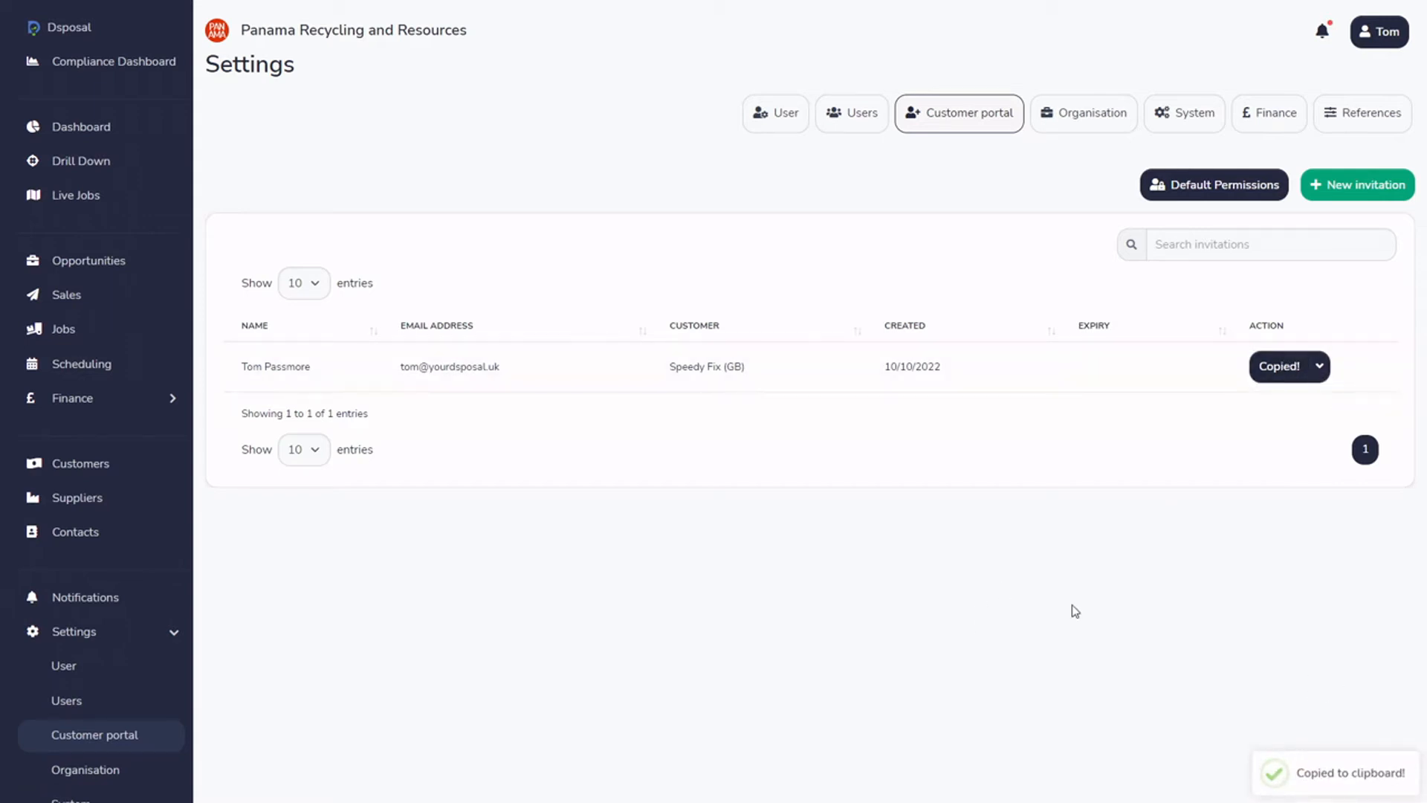
pyautogui.press('F11')
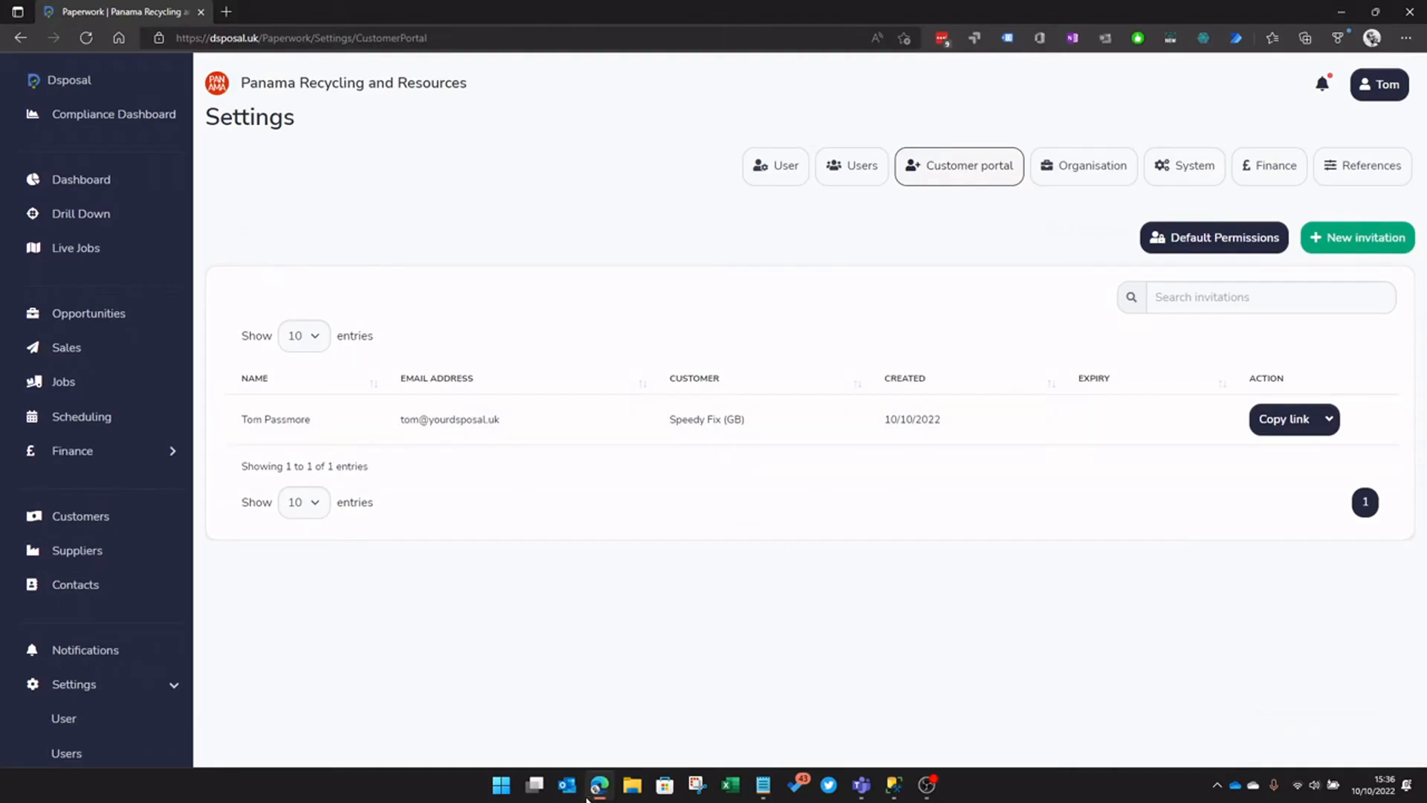
# Load the copied invitation link in a new Edge InPrivate window
pyautogui.rightClick(599, 785)
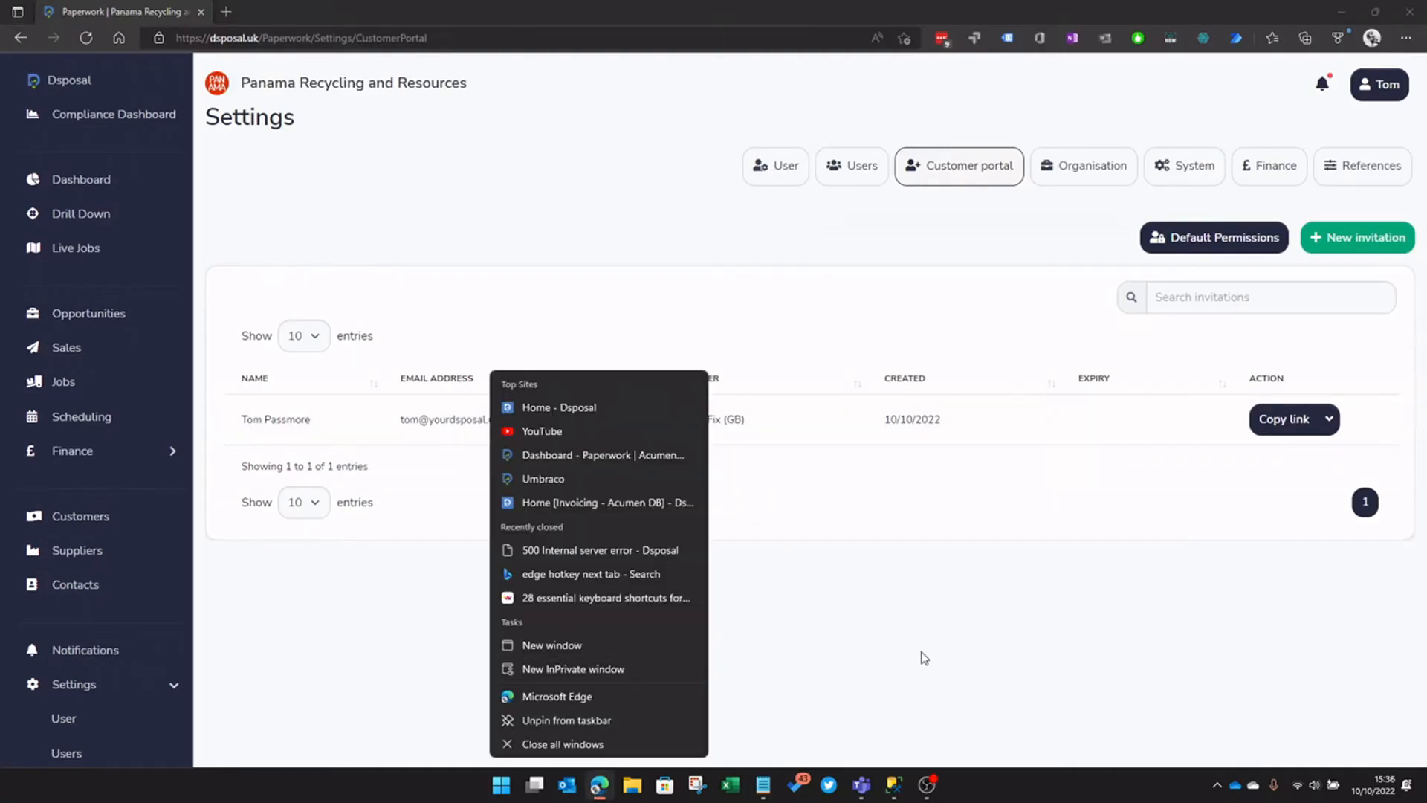
pyautogui.click(622, 670)
pyautogui.hotkey('ctrl', 'v')
pyautogui.press('Return')
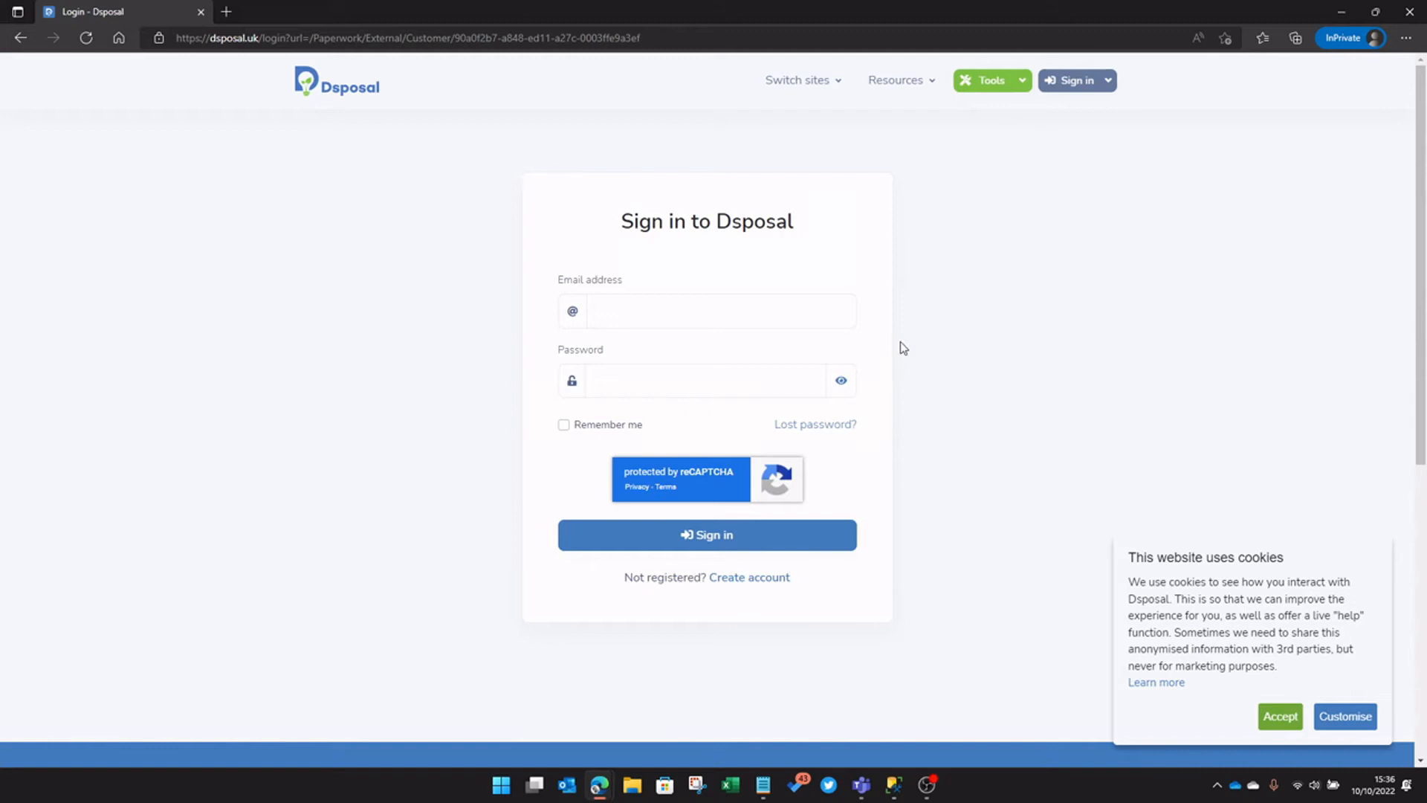
# Sign in to the Dsposal portal with the invitee's e-mail address and the pasted password
pyautogui.hotkey('alt', 'Tab')
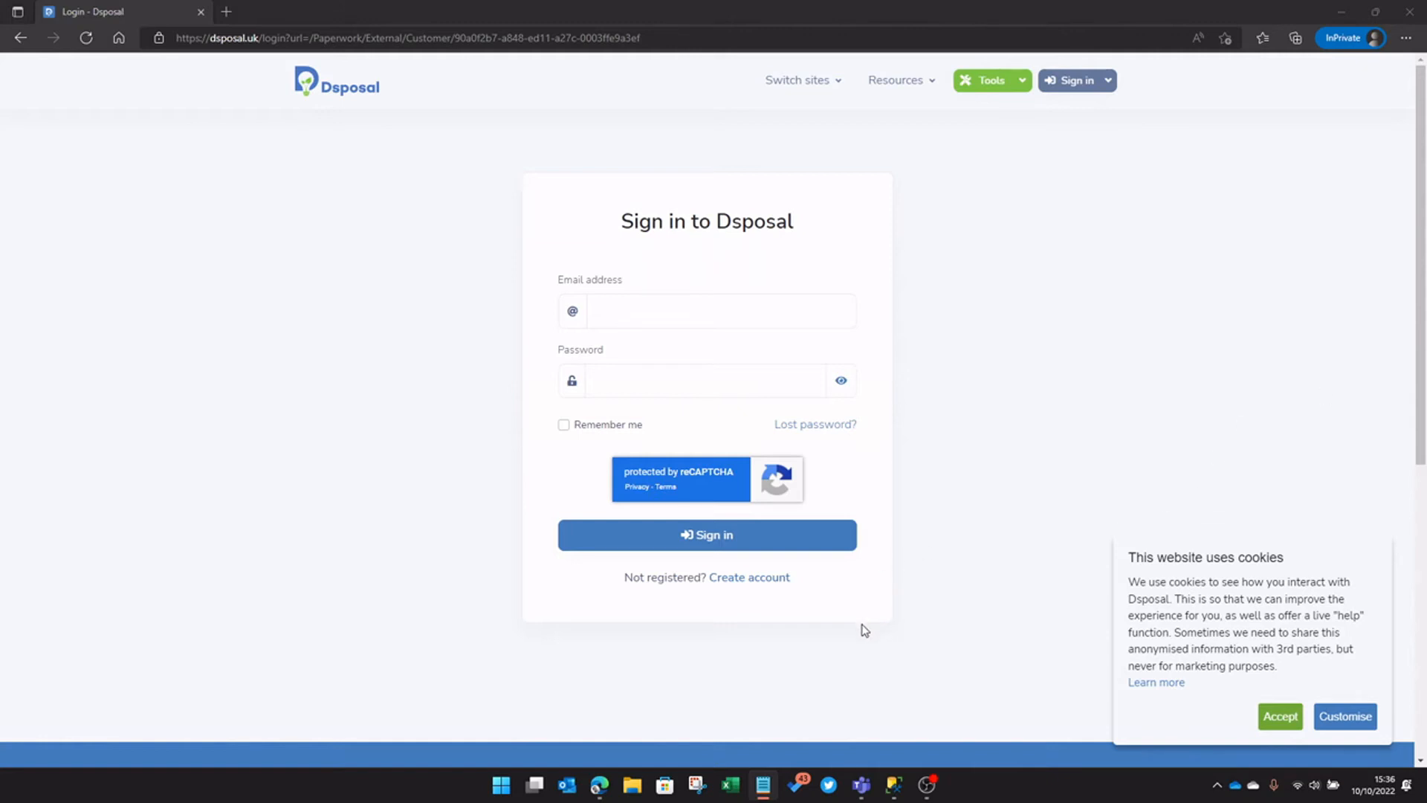
pyautogui.click(666, 302)
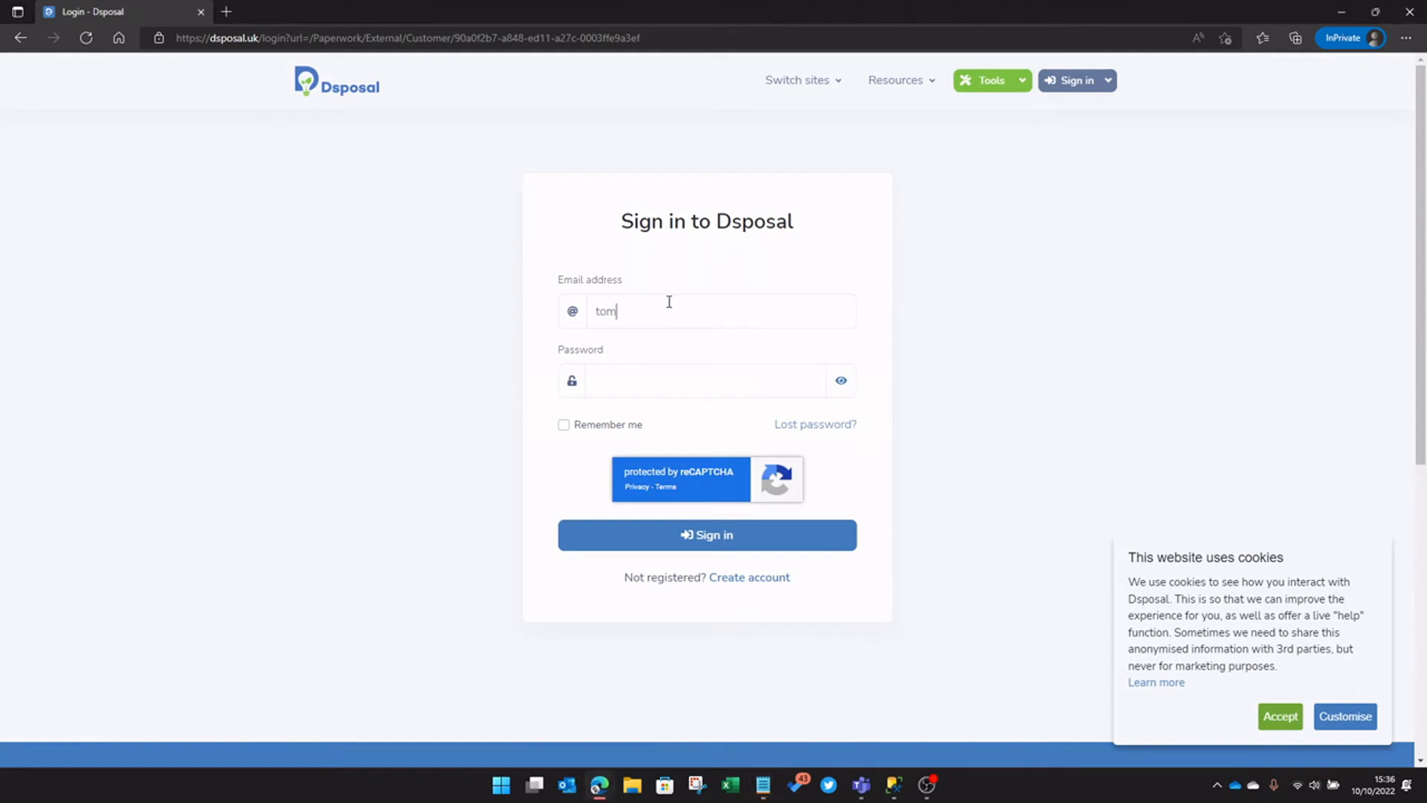
pyautogui.hotkey('ctrl', 'v')
pyautogui.click(741, 548)
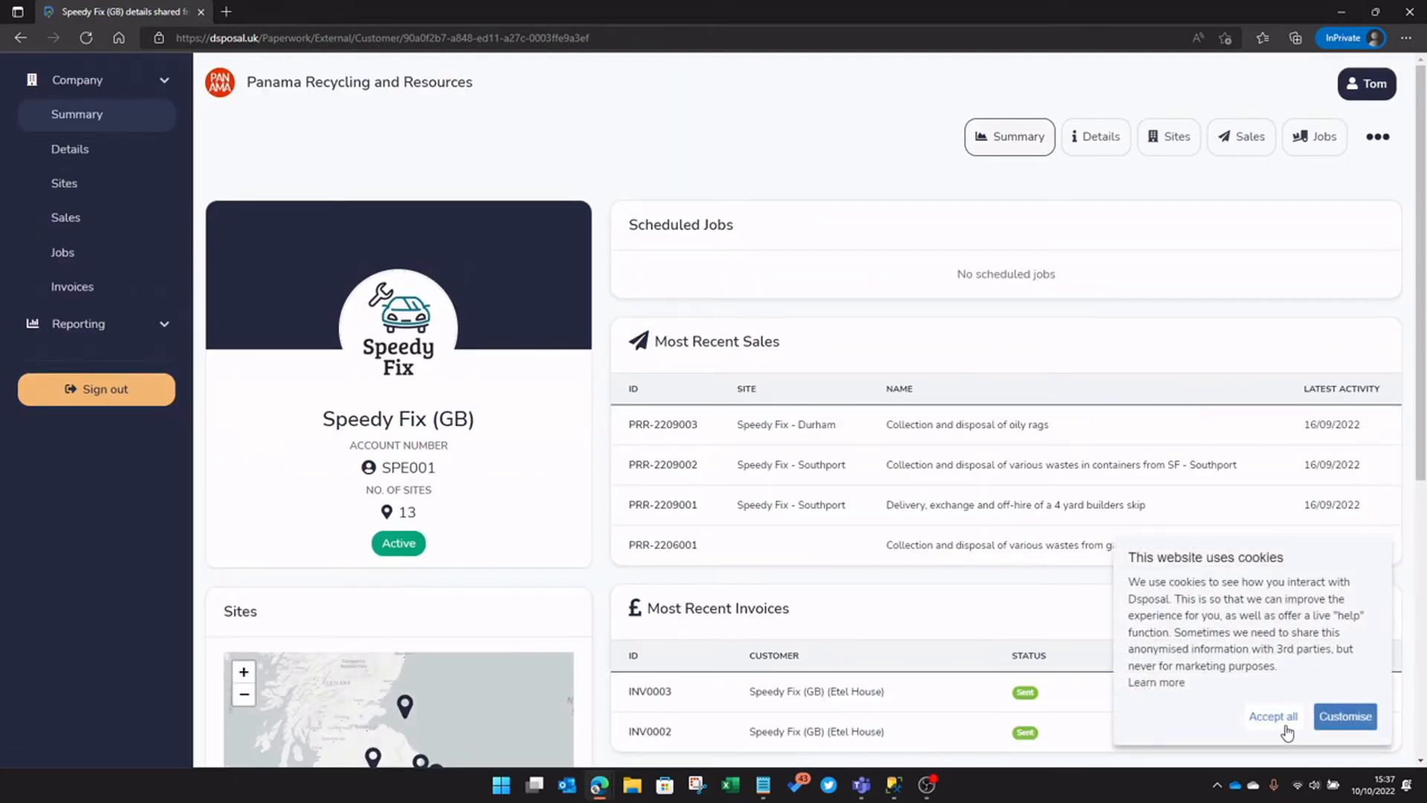
# Accept the cookie notice and look through the portal summary, Details and Sites pages
pyautogui.click(1285, 719)
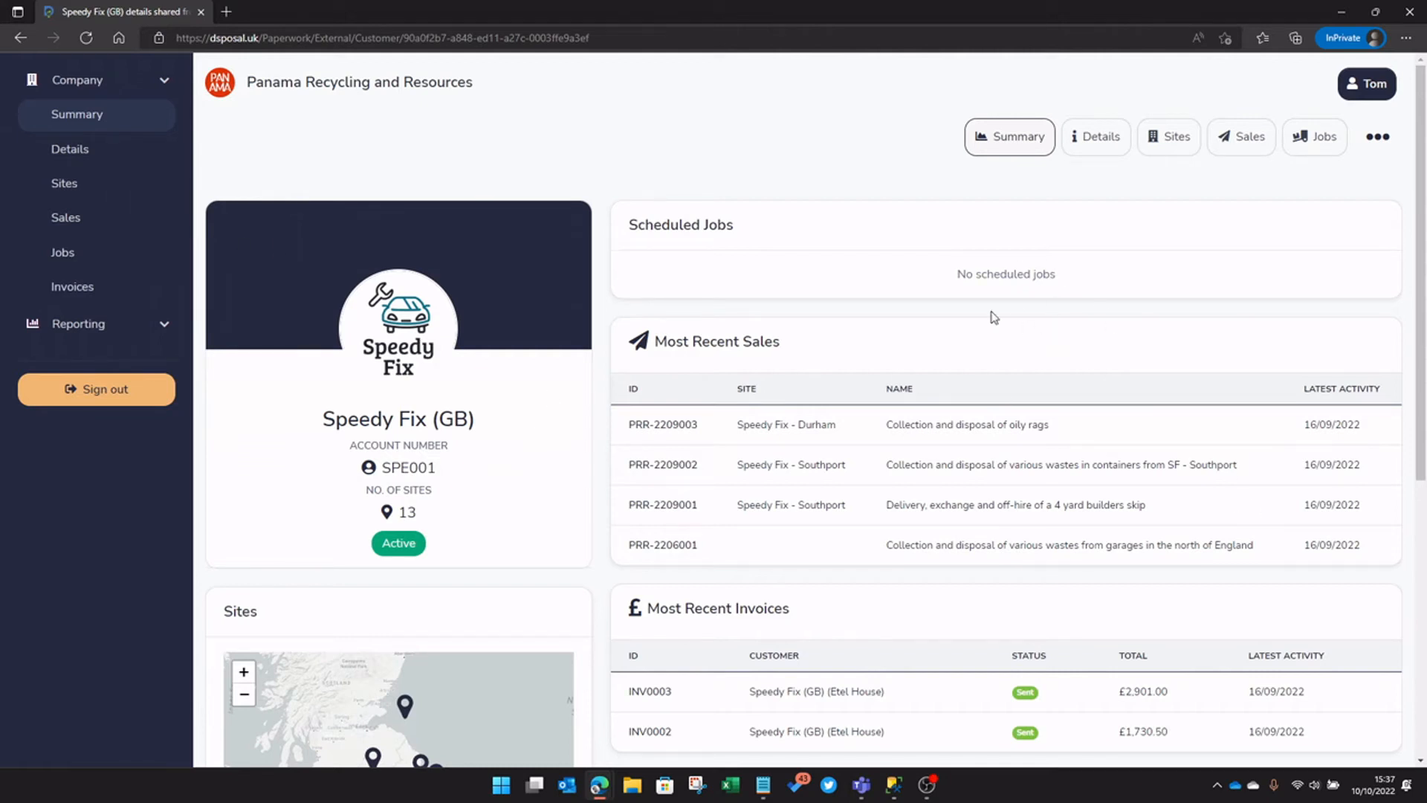
pyautogui.scroll(-3, 1019, 511)
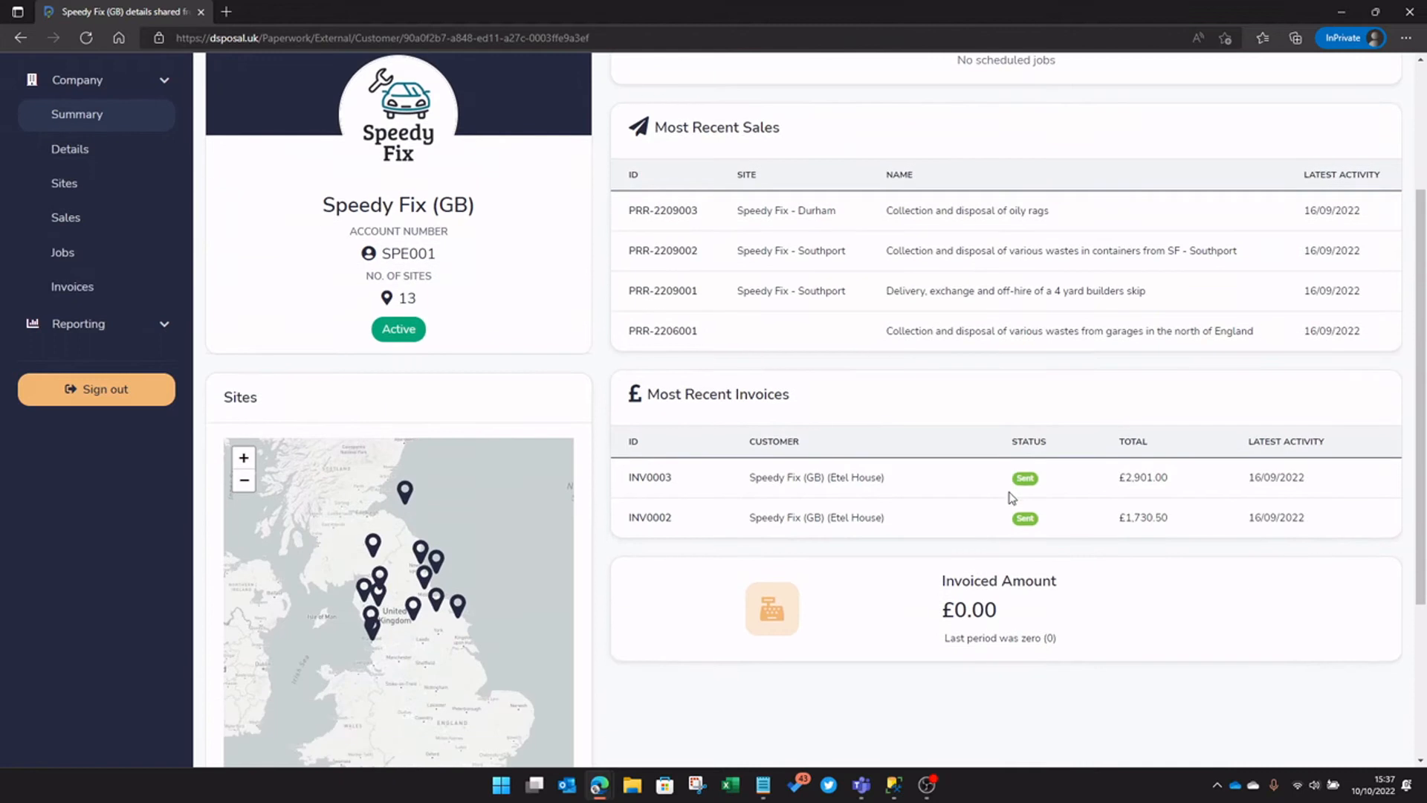
pyautogui.scroll(3, 1013, 498)
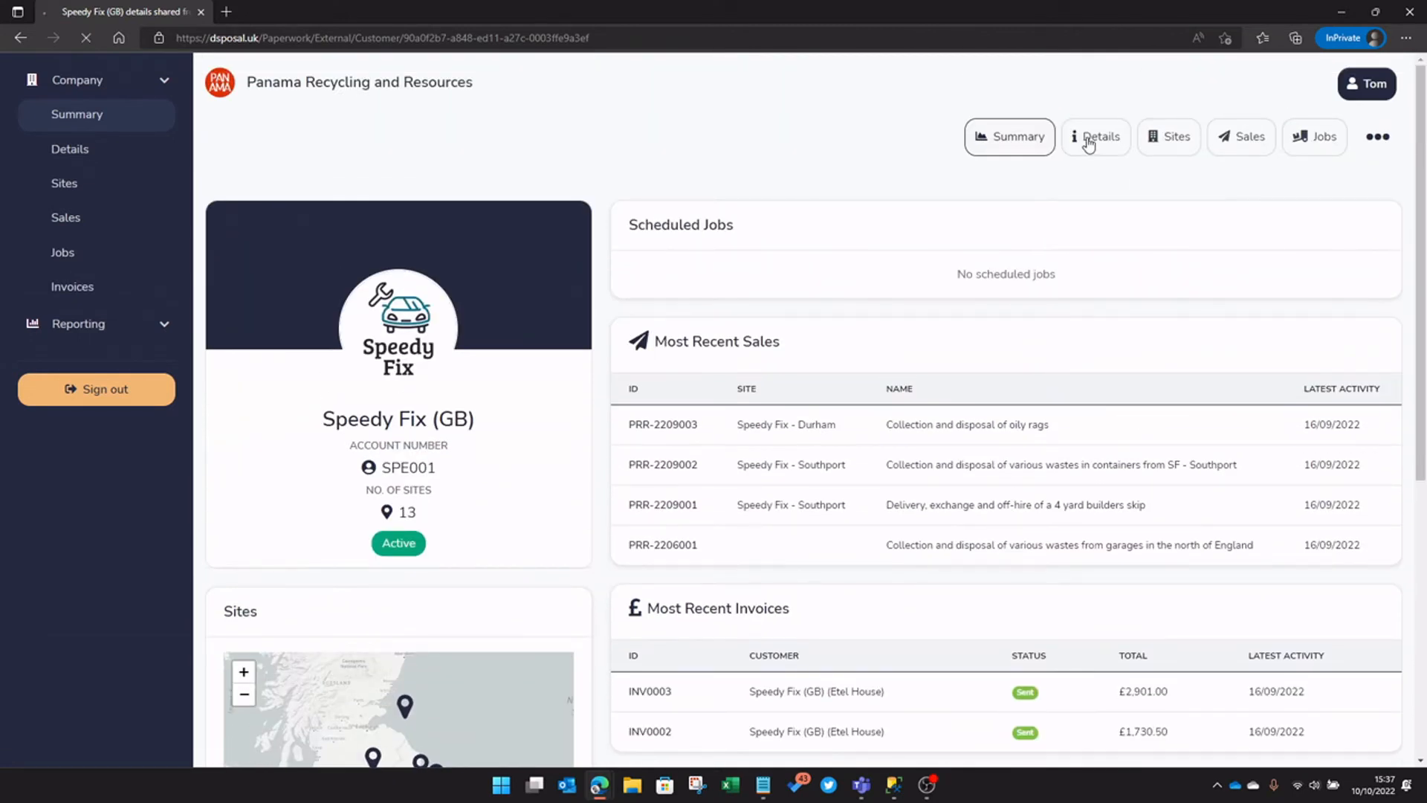
pyautogui.click(1088, 143)
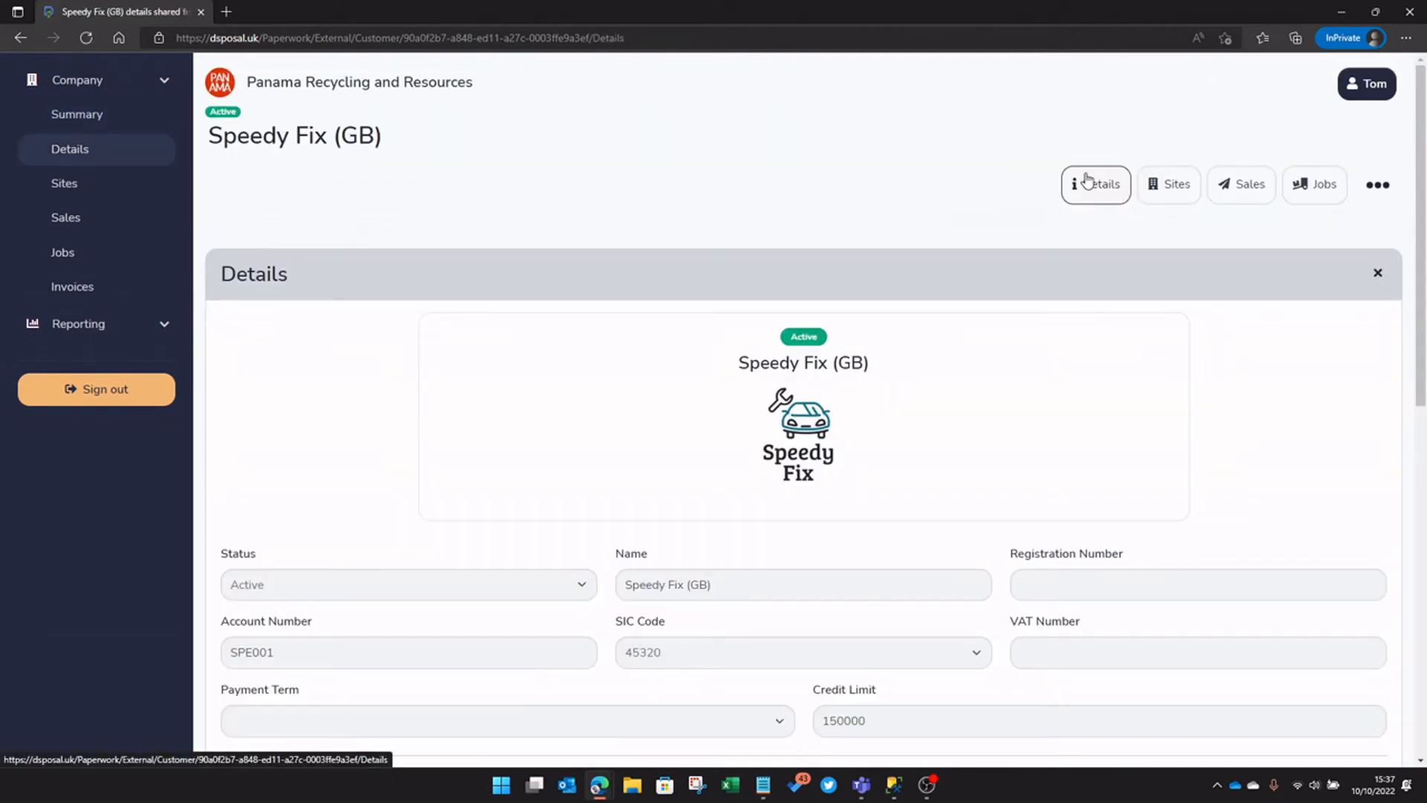
pyautogui.click(111, 192)
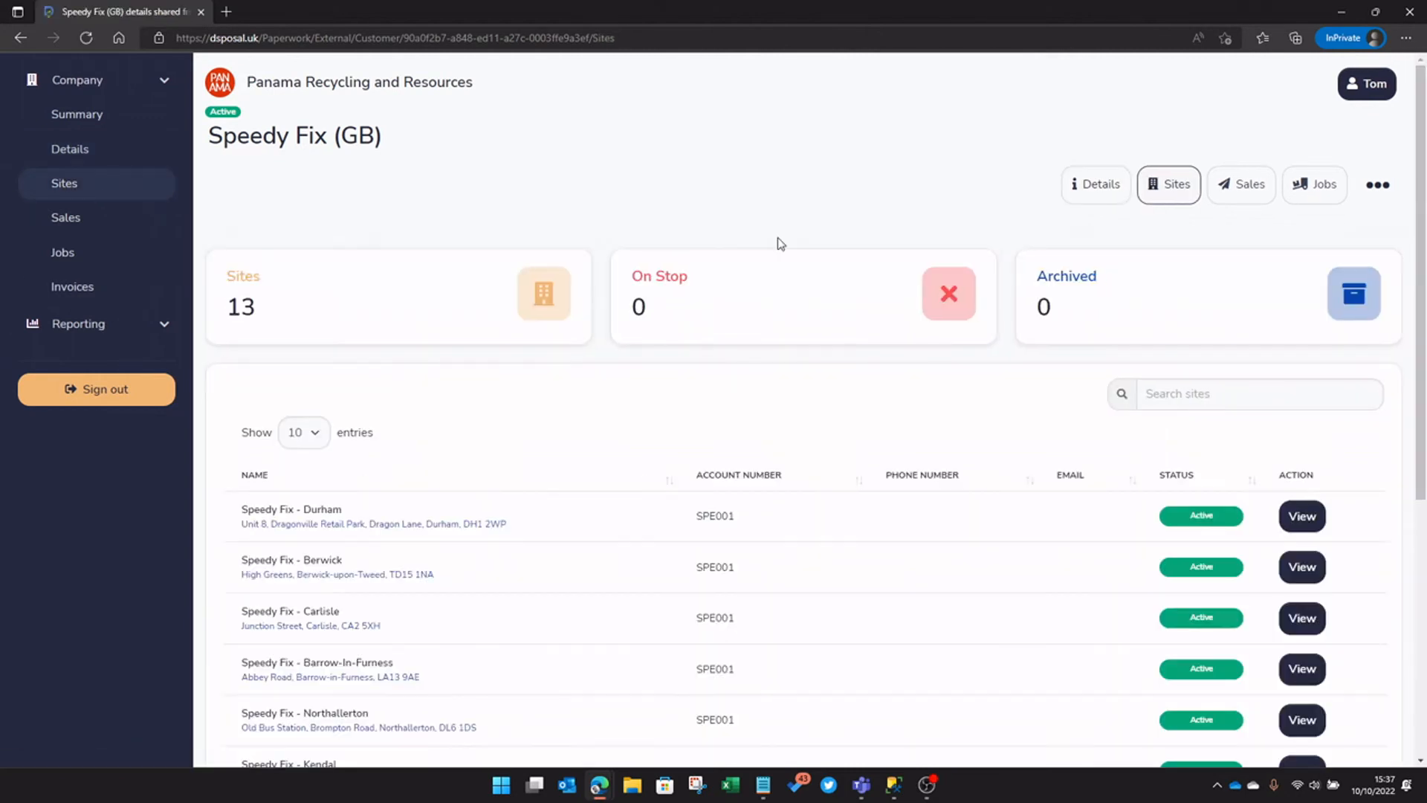
pyautogui.scroll(-4, 883, 543)
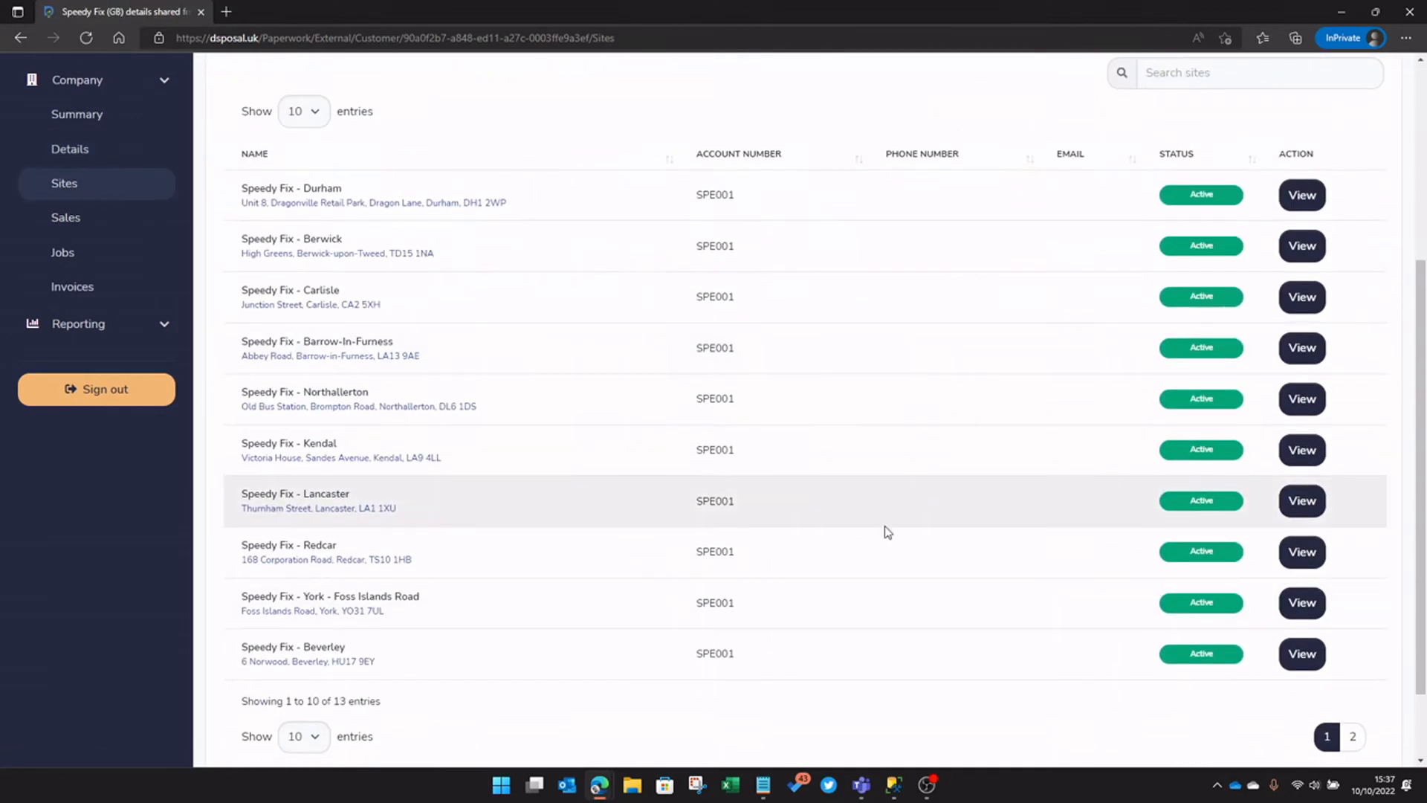
pyautogui.scroll(4, 885, 528)
# Check the Sales, Jobs, Invoices and Reporting Summary pages, then close the portal tab
pyautogui.click(96, 218)
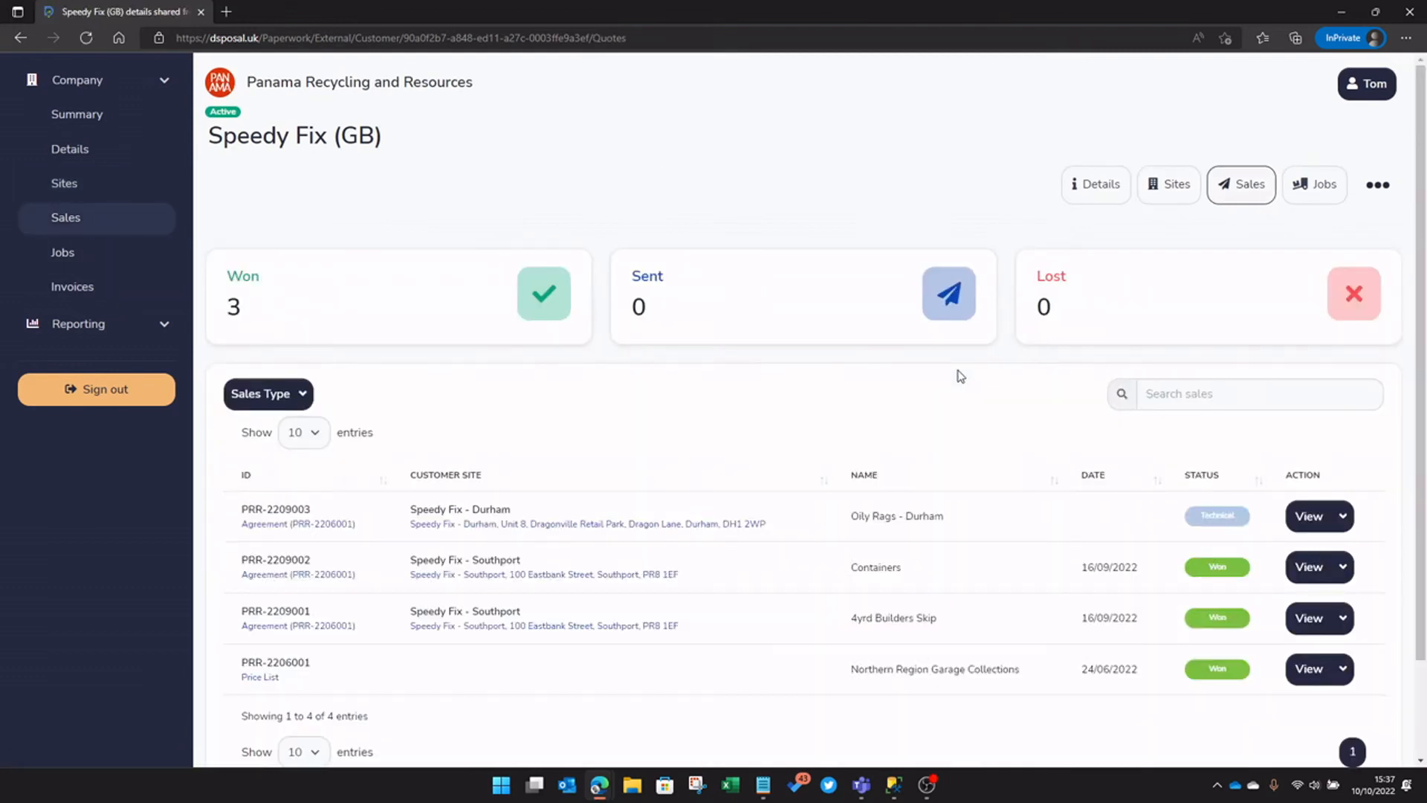
pyautogui.click(83, 253)
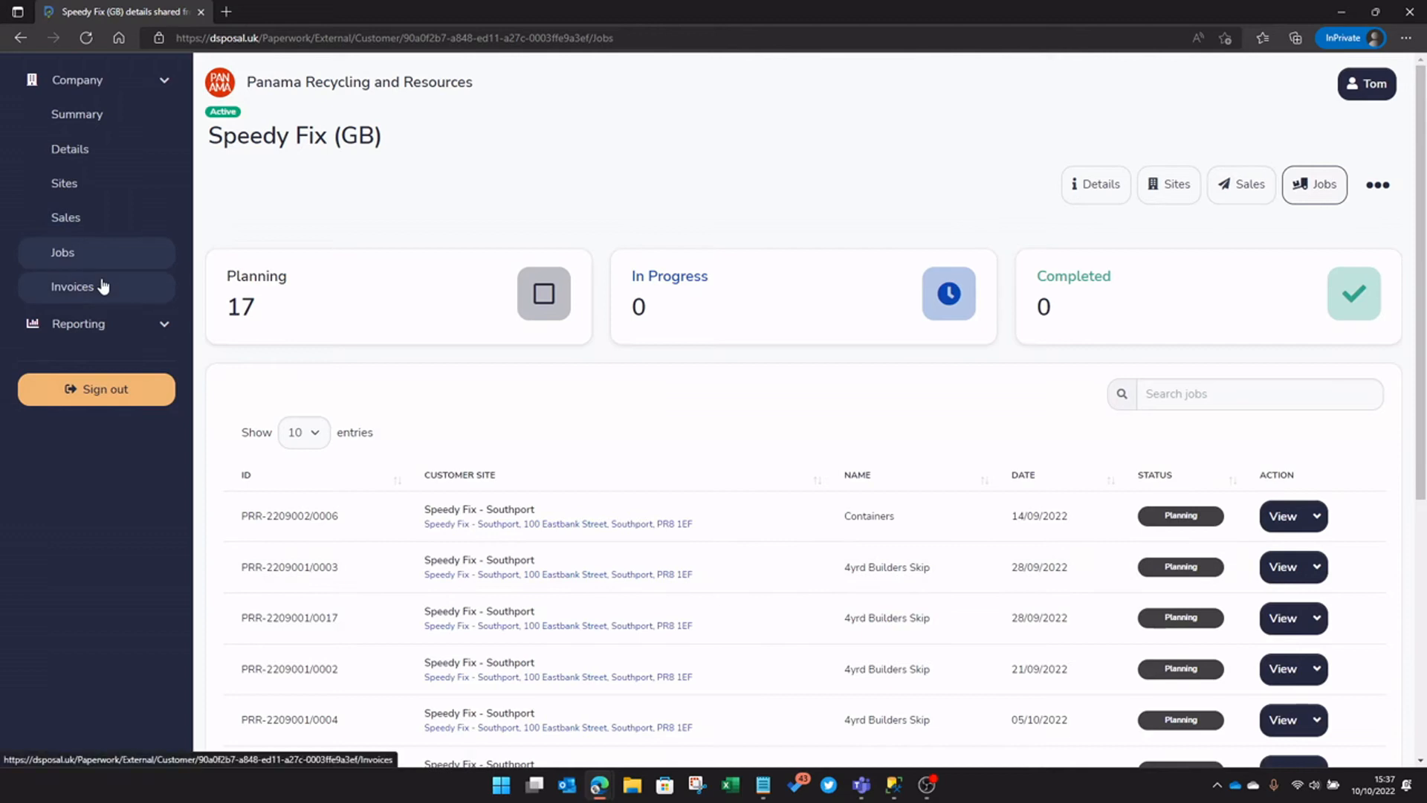
pyautogui.click(102, 288)
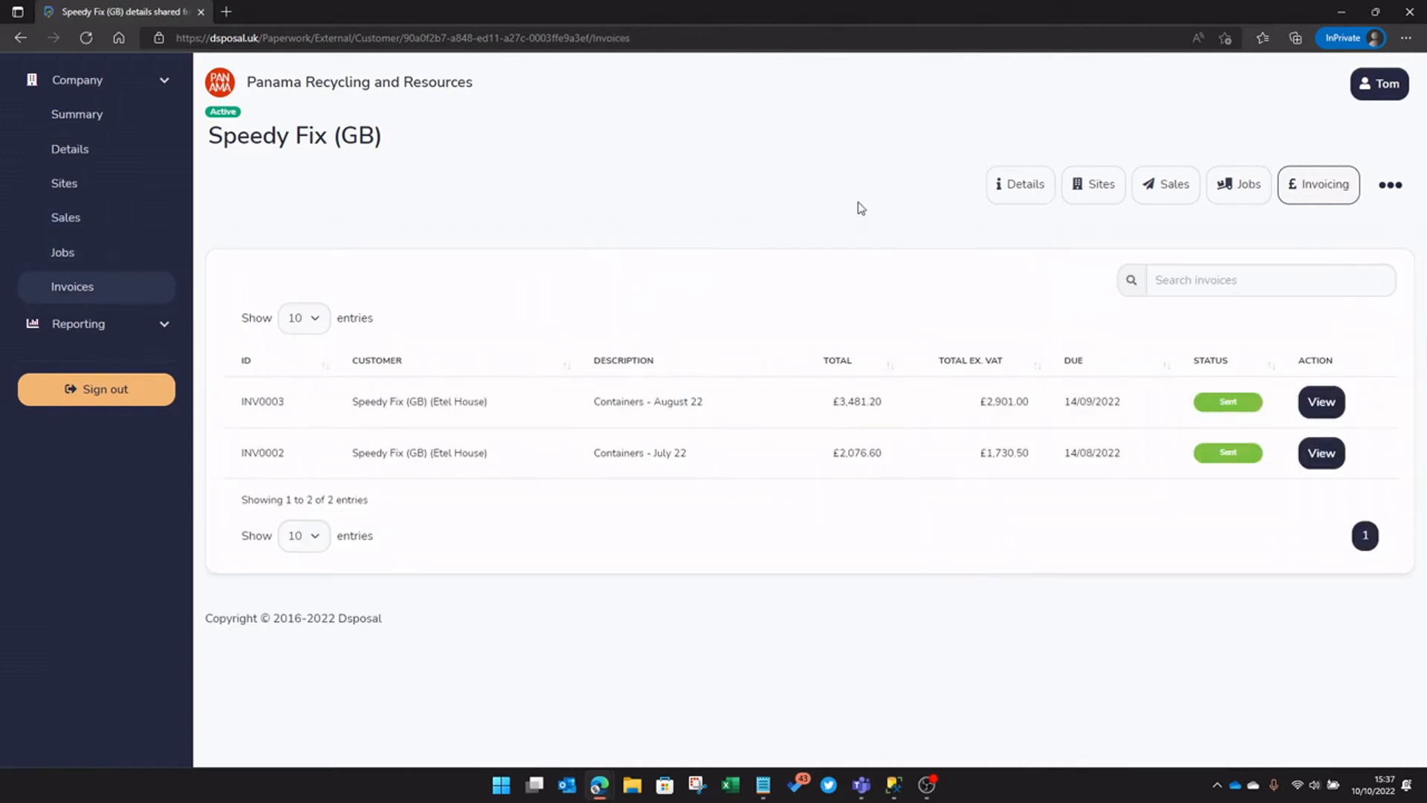
pyautogui.click(130, 336)
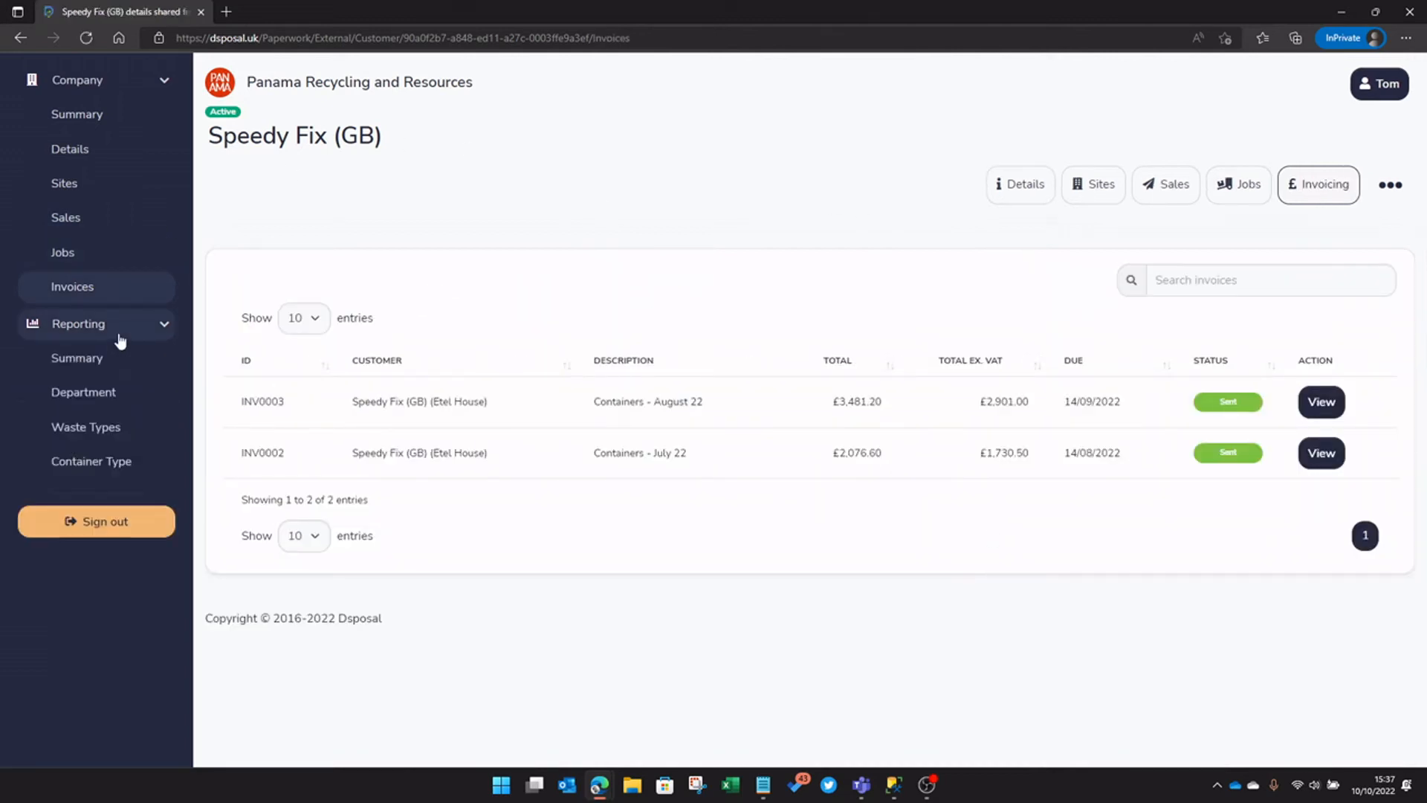
pyautogui.click(117, 360)
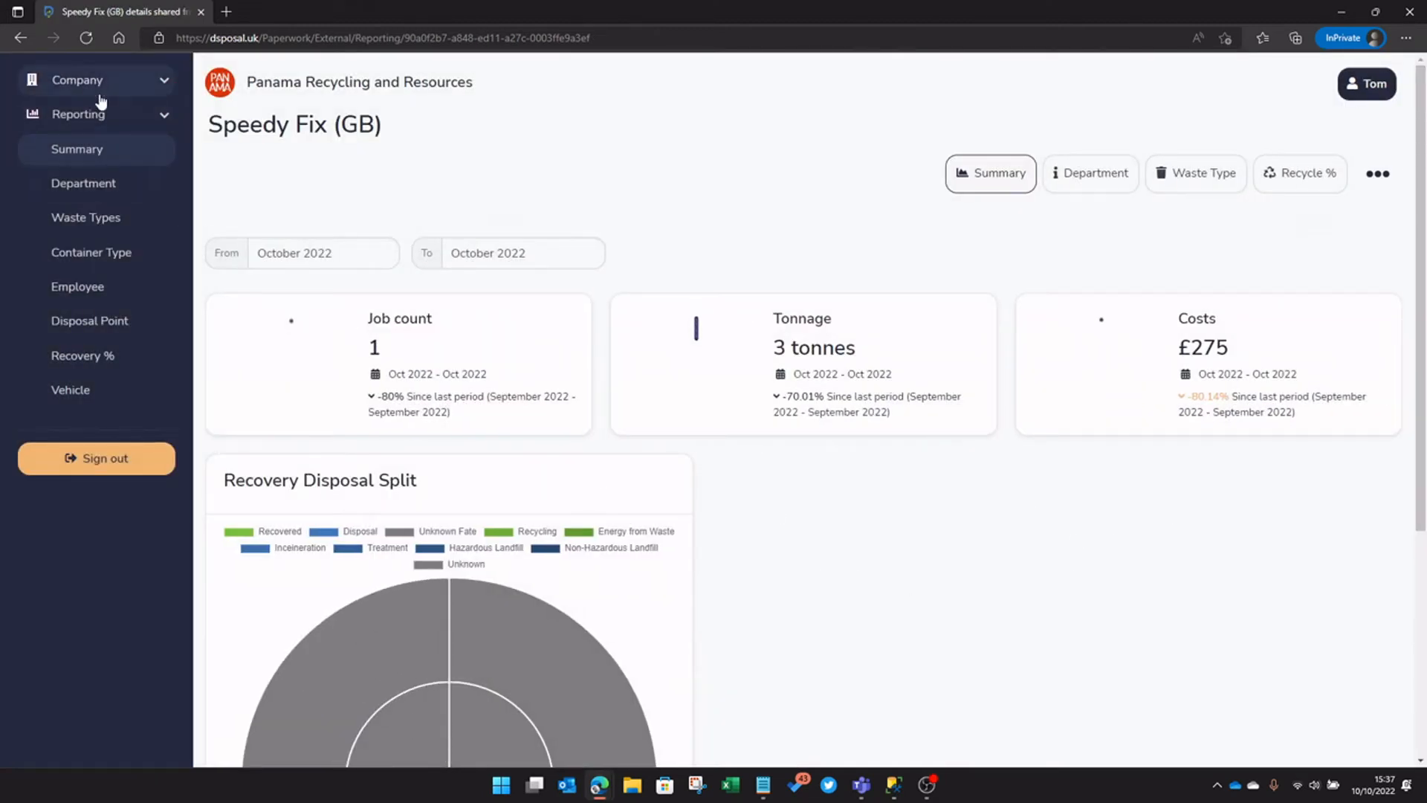
pyautogui.click(201, 12)
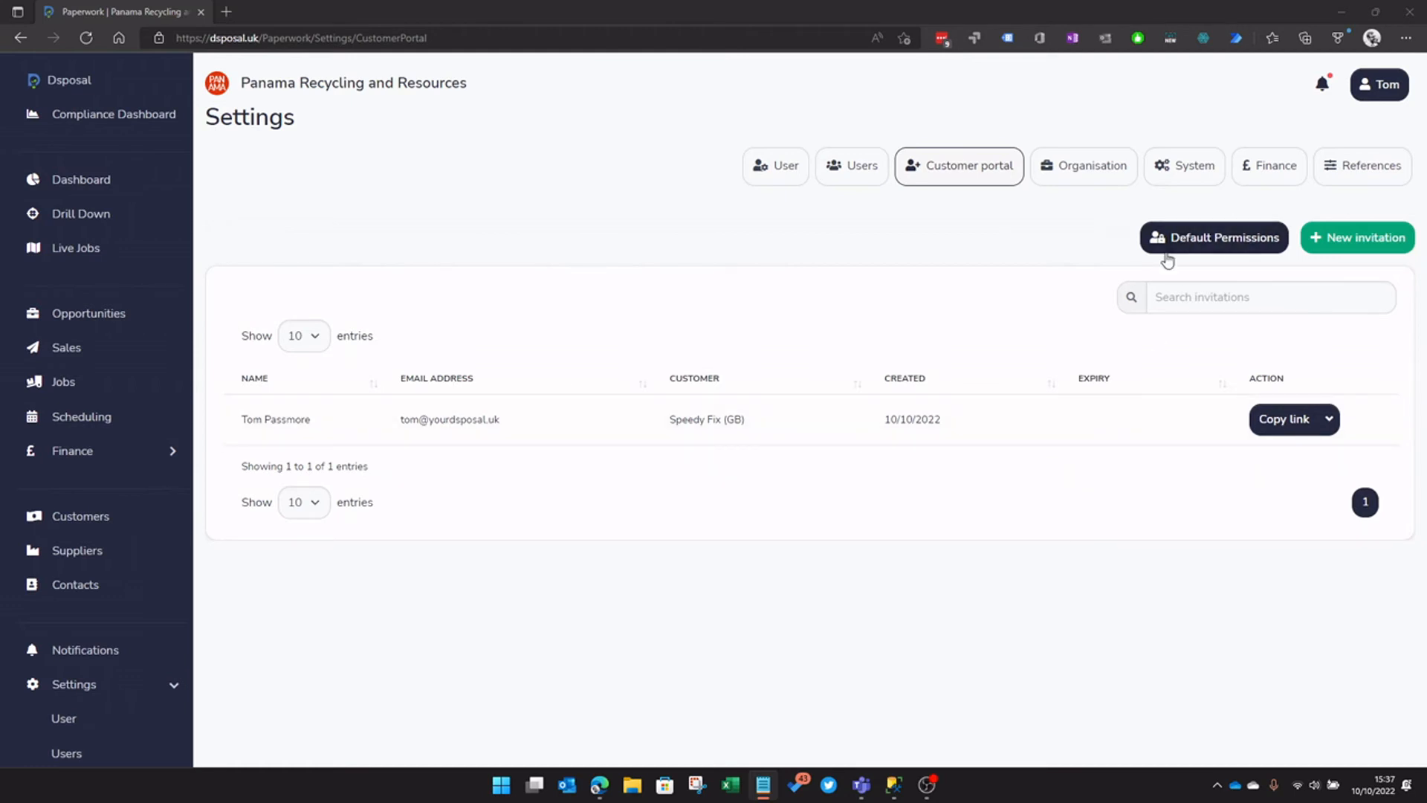
# Switch off Sites, Disposal Point and Container Type in the default portal permissions, then close the dialog
pyautogui.click(1238, 249)
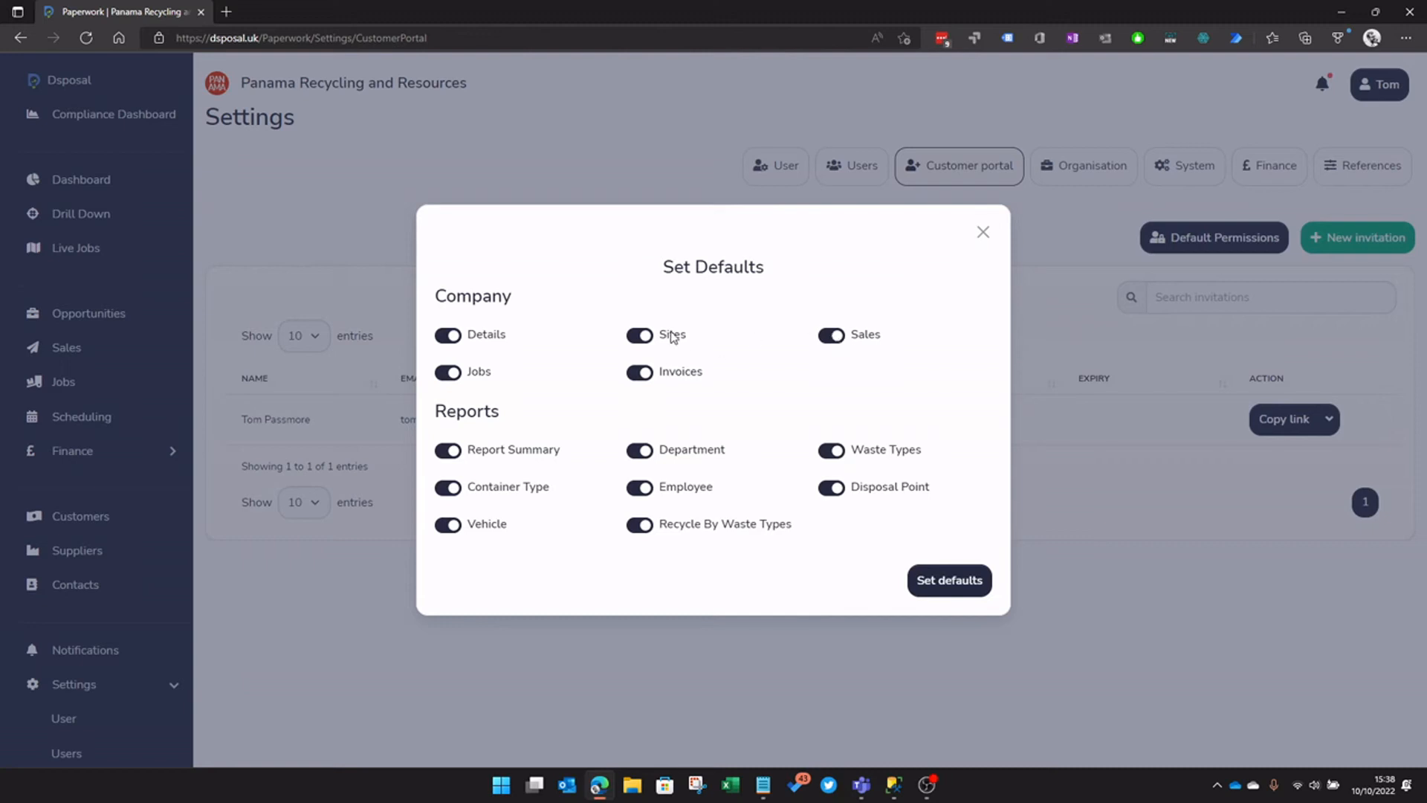
pyautogui.click(642, 336)
pyautogui.click(830, 488)
pyautogui.click(450, 489)
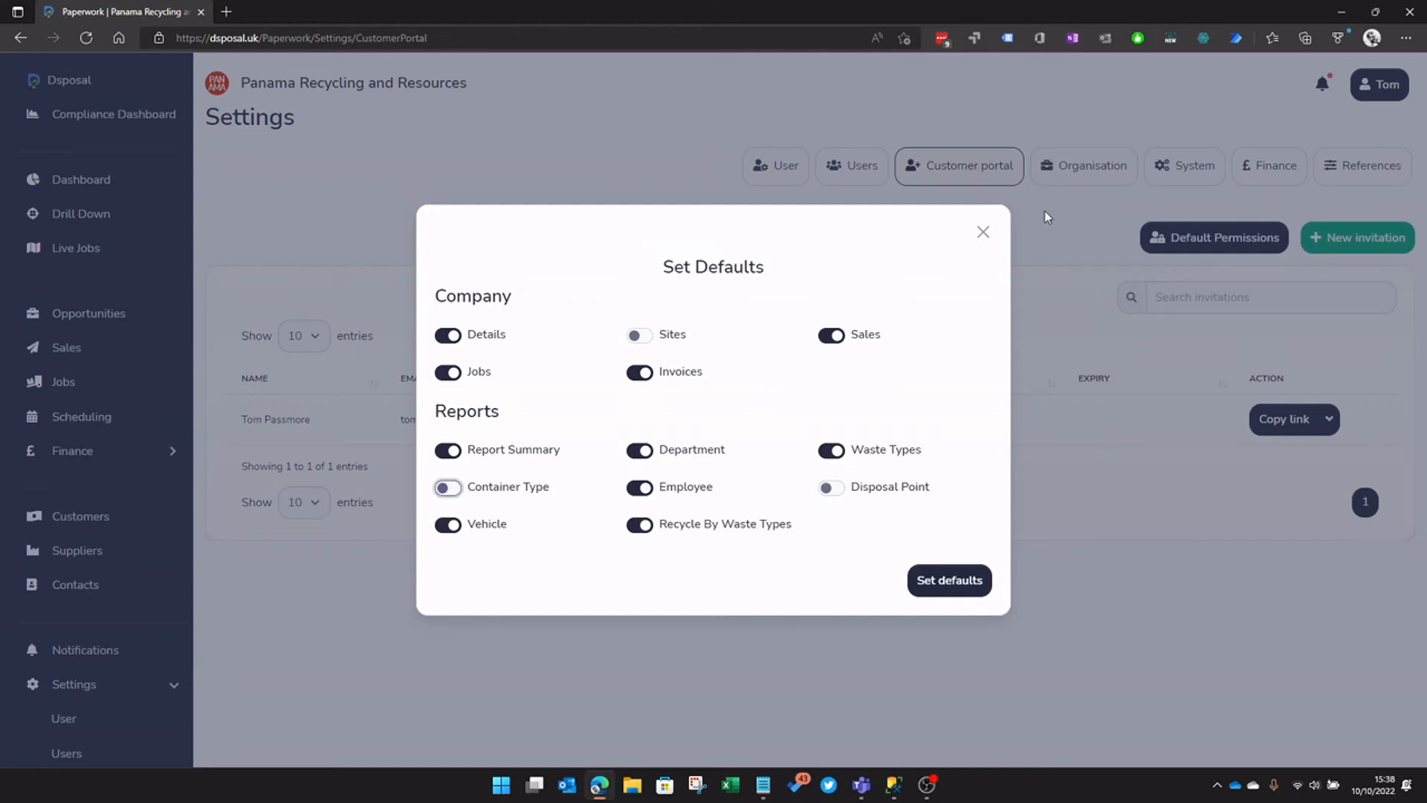
pyautogui.click(983, 234)
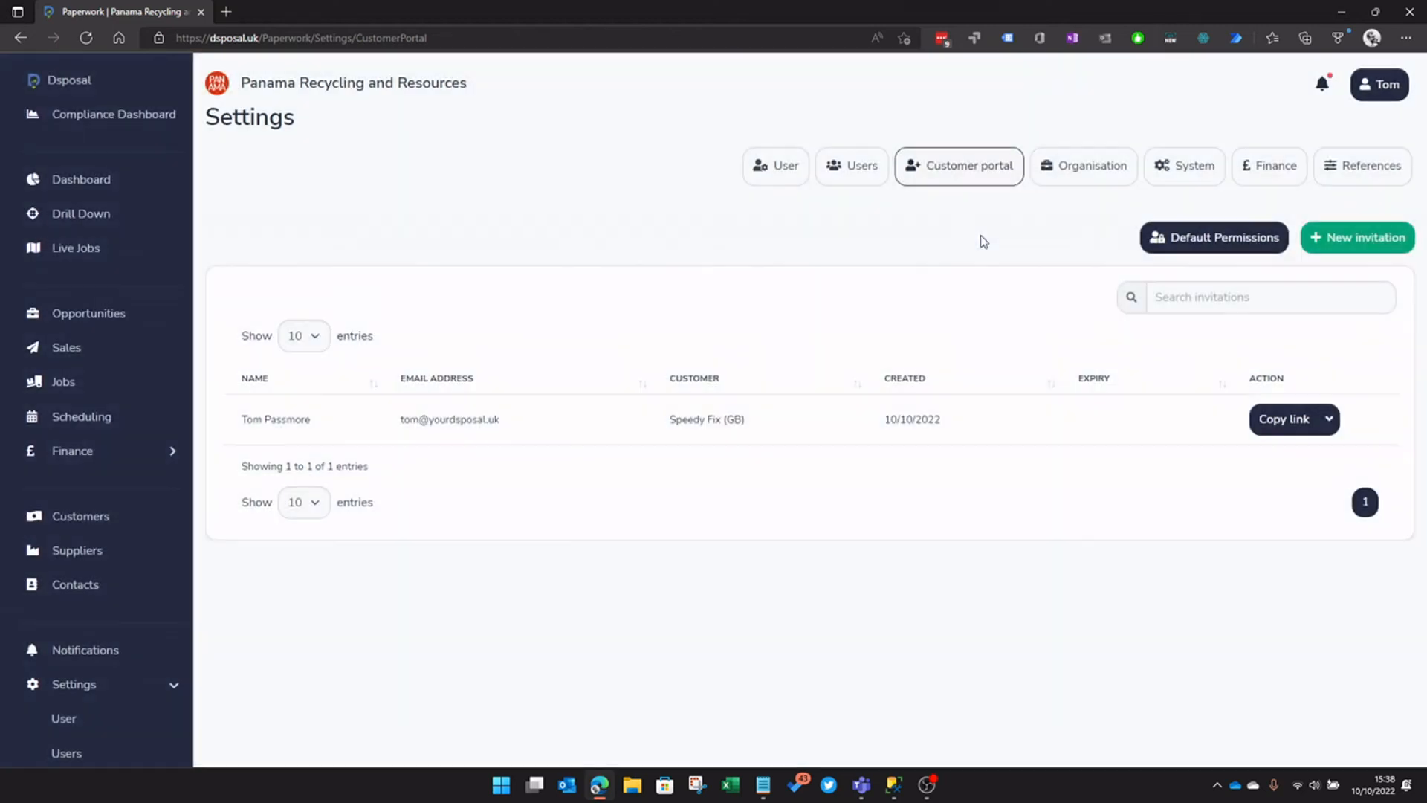
# Preview a new invitation form with default-permission override enabled, then close it
pyautogui.click(1346, 246)
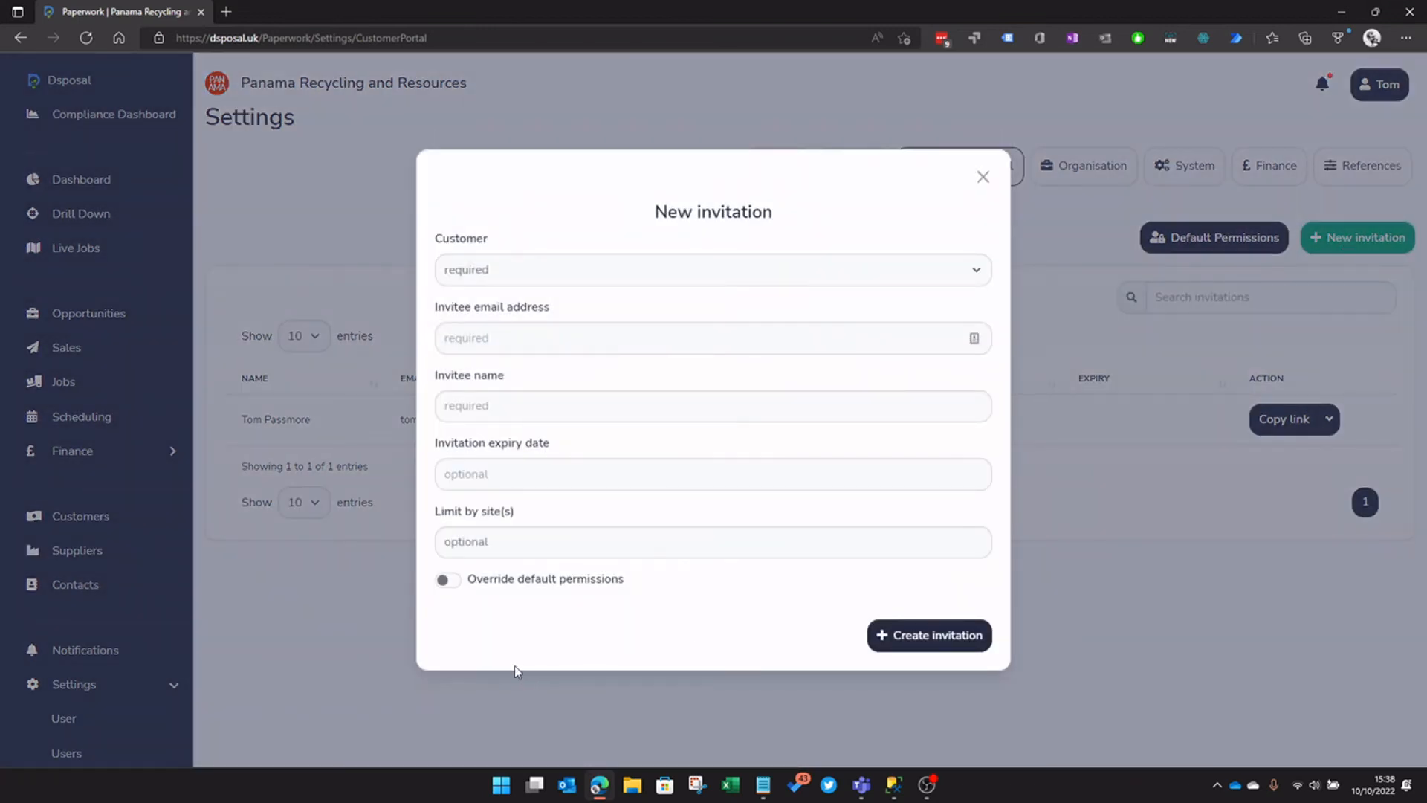
pyautogui.click(444, 581)
pyautogui.scroll(-3, 583, 602)
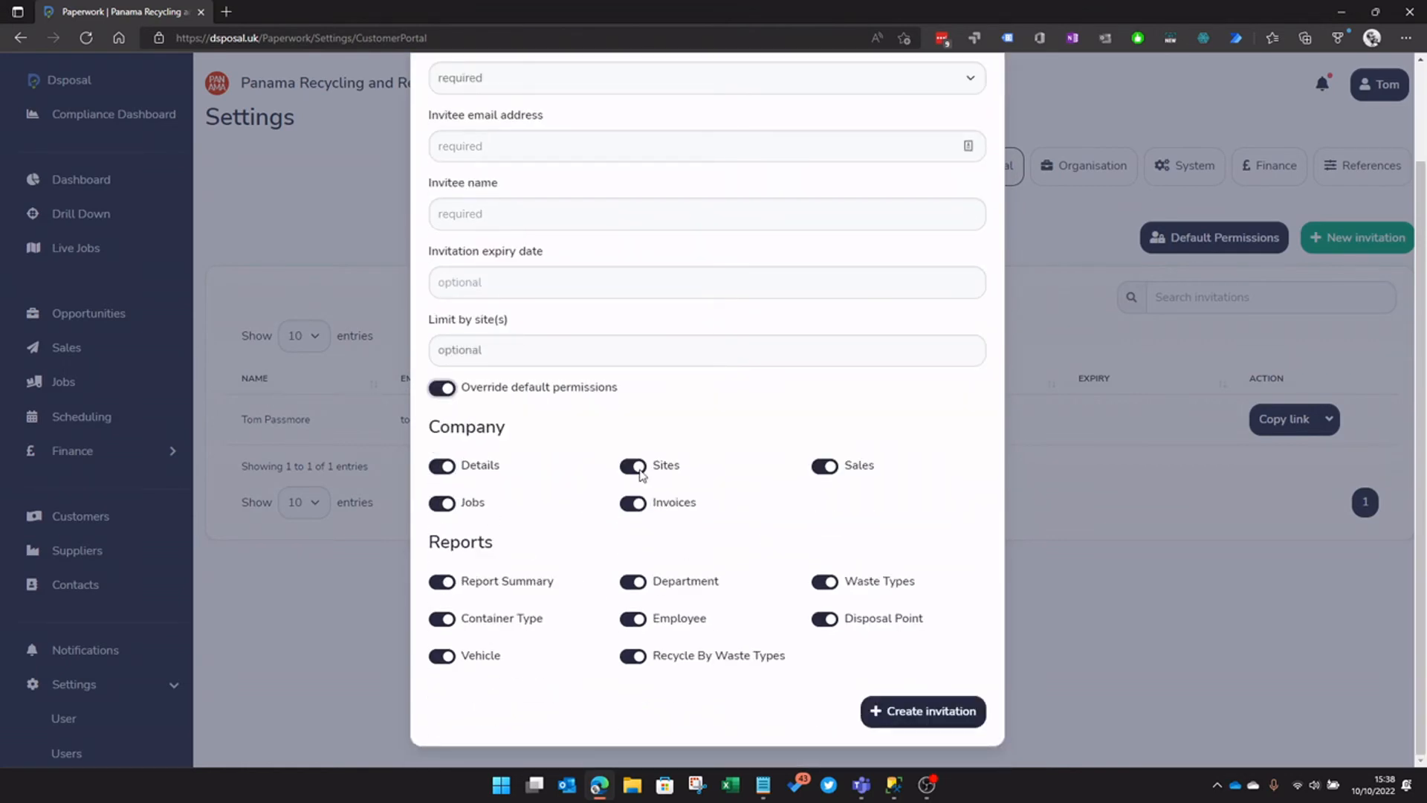
pyautogui.scroll(3, 988, 131)
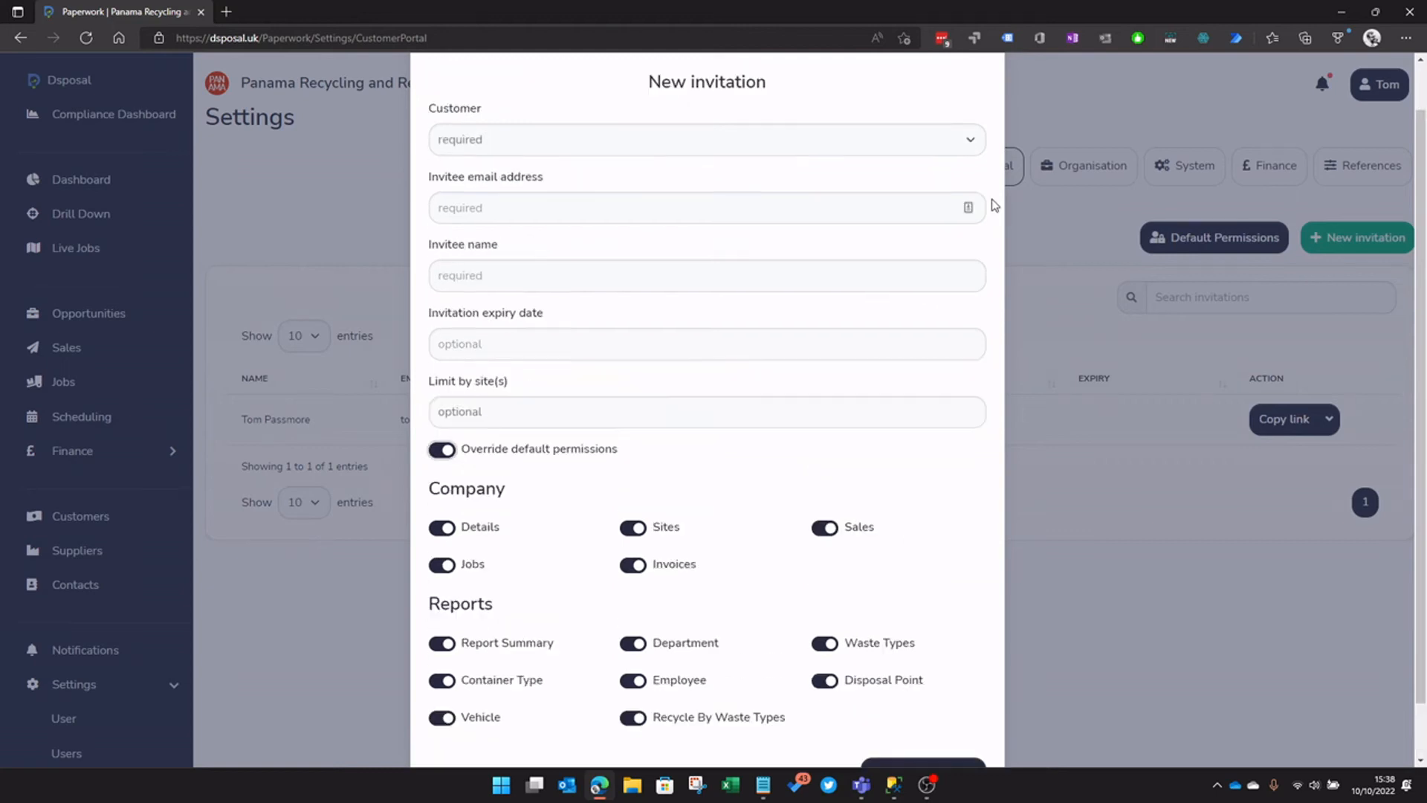
pyautogui.click(976, 101)
# Save the default permissions with Report Summary, Waste Types and Department switched off
pyautogui.click(1234, 241)
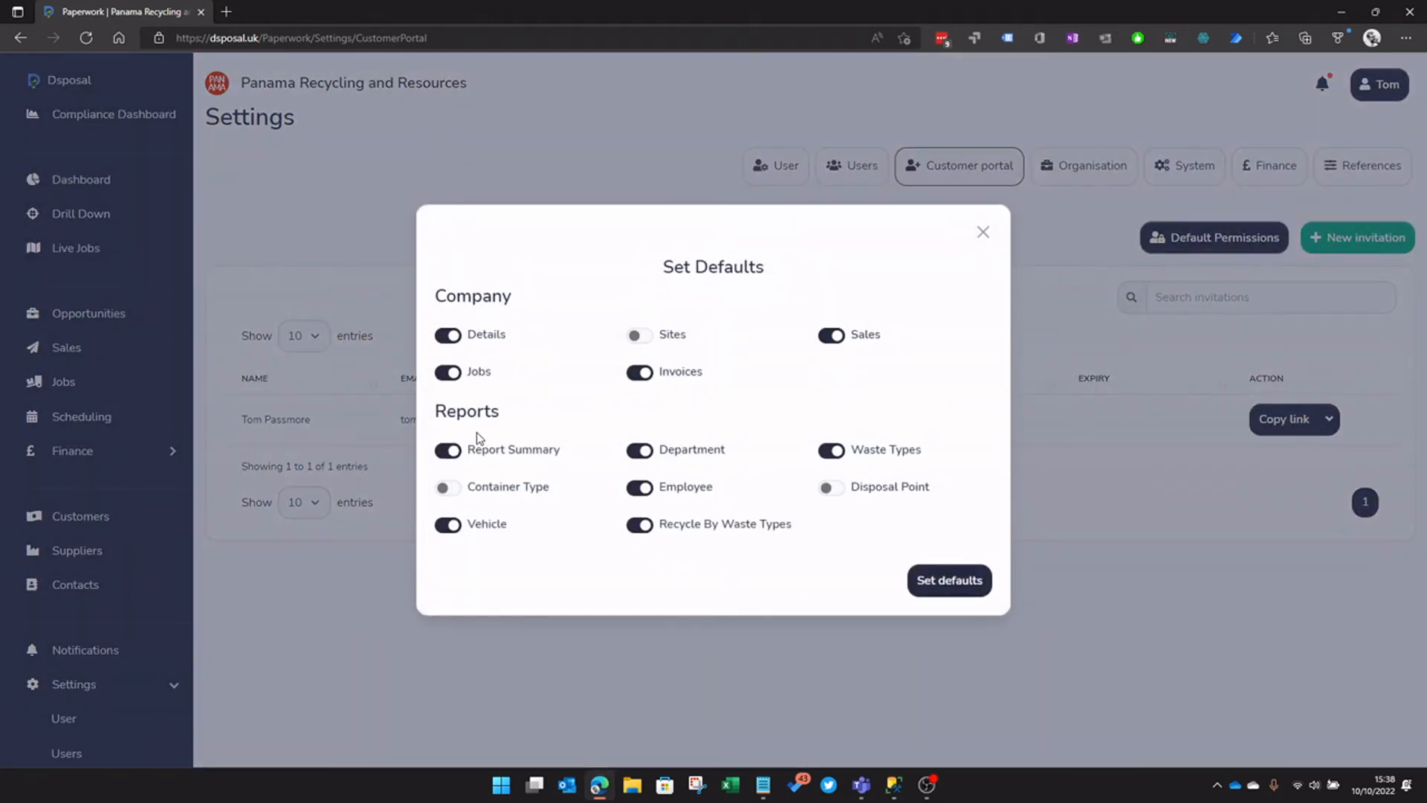
pyautogui.click(448, 451)
pyautogui.tripleClick(851, 451)
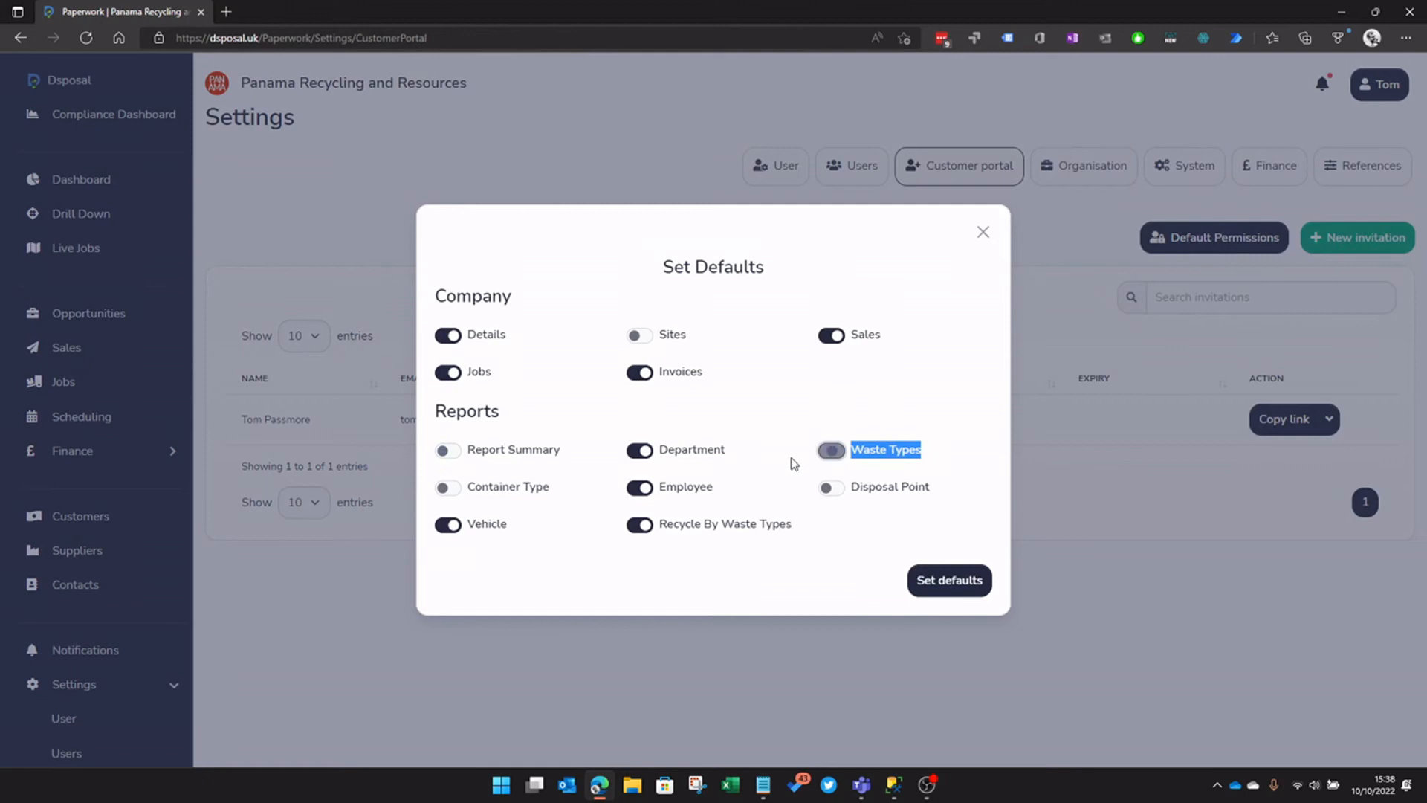
pyautogui.click(641, 450)
pyautogui.click(930, 583)
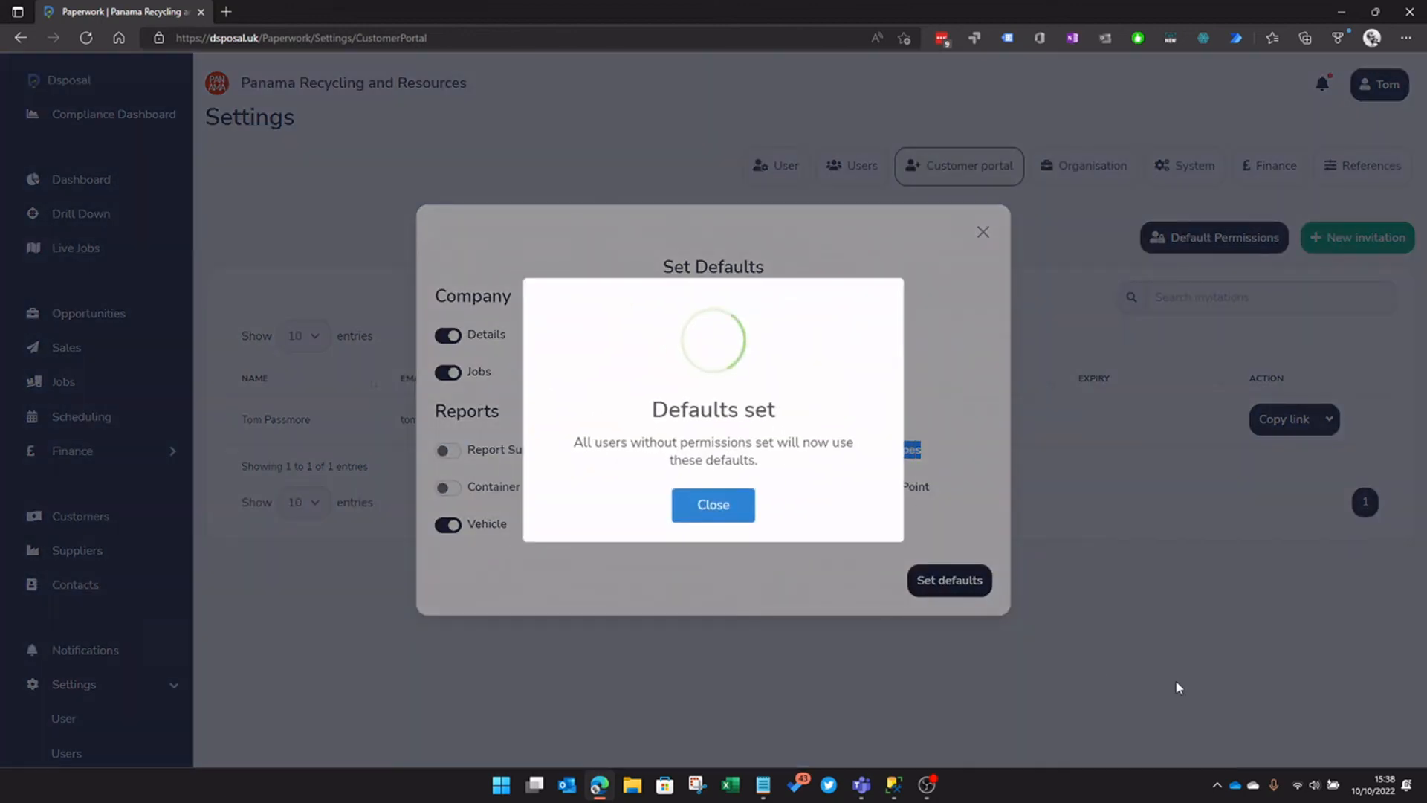
pyautogui.click(713, 506)
# Start a new invitation and toggle the default-permission override off and back on
pyautogui.click(1357, 237)
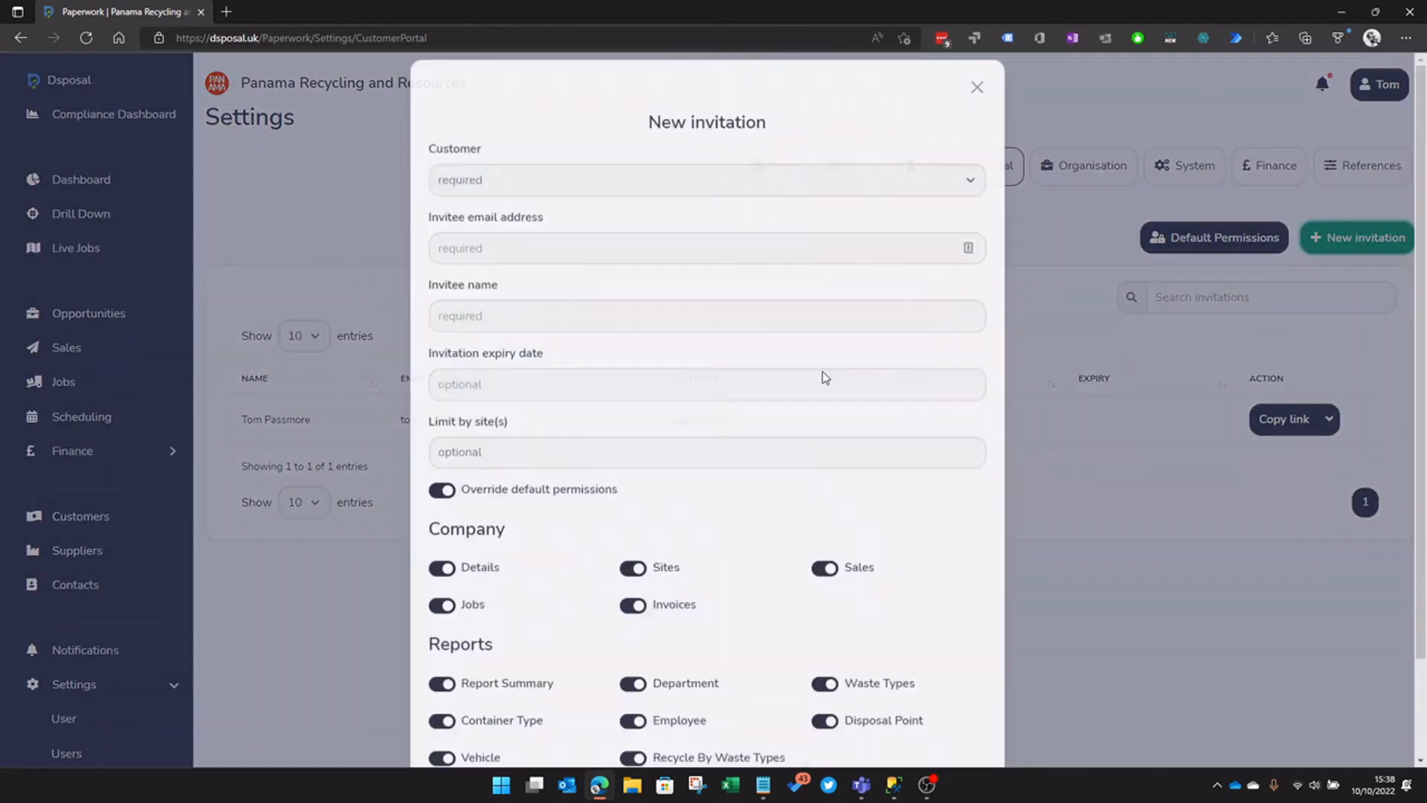
pyautogui.scroll(-2, 744, 422)
pyautogui.scroll(2, 930, 595)
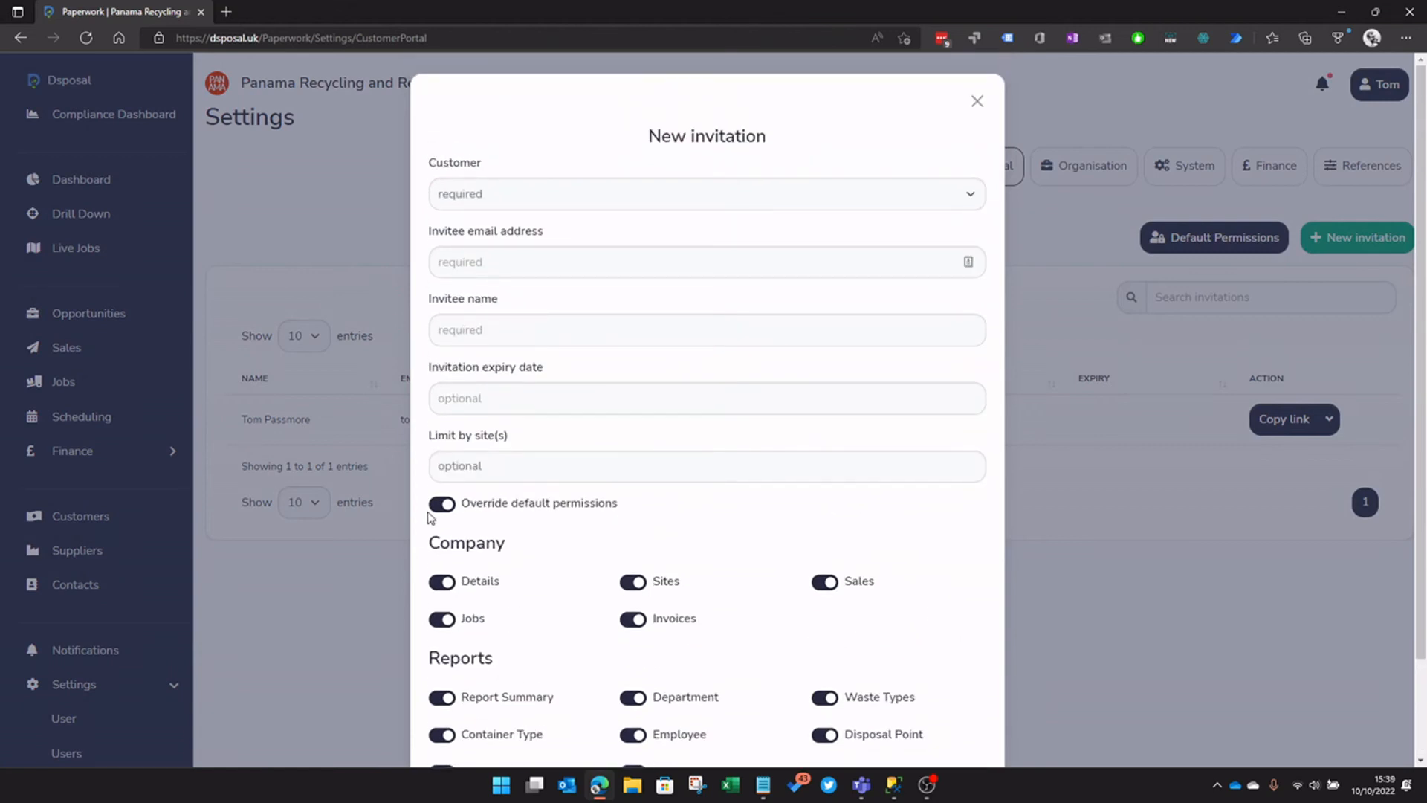
pyautogui.click(434, 511)
pyautogui.click(445, 581)
pyautogui.scroll(-3, 758, 534)
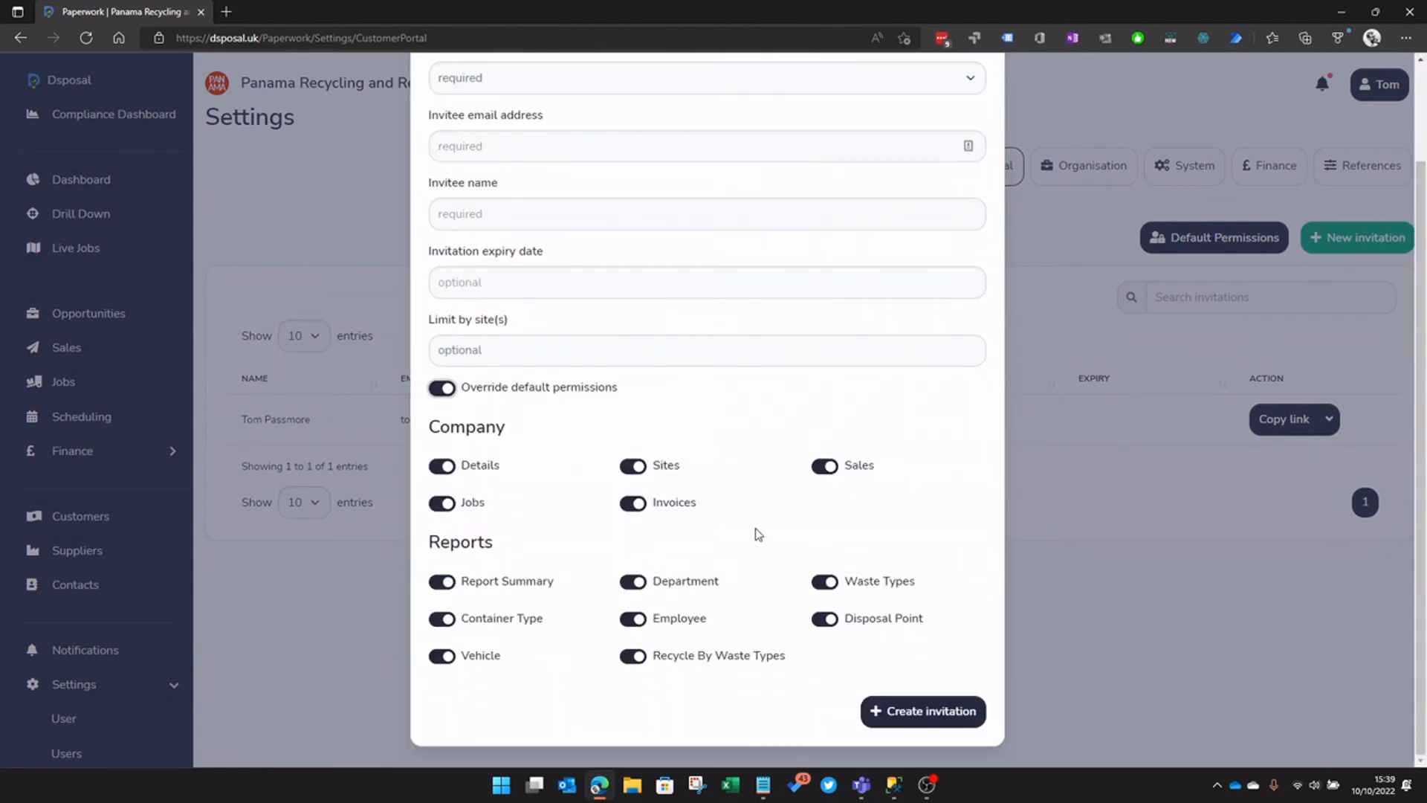
# Try the Details and Jobs toggles, switch off Sites and Invoices, then close the form unsaved
pyautogui.click(445, 468)
pyautogui.click(442, 501)
pyautogui.click(442, 467)
pyautogui.click(442, 503)
pyautogui.click(632, 466)
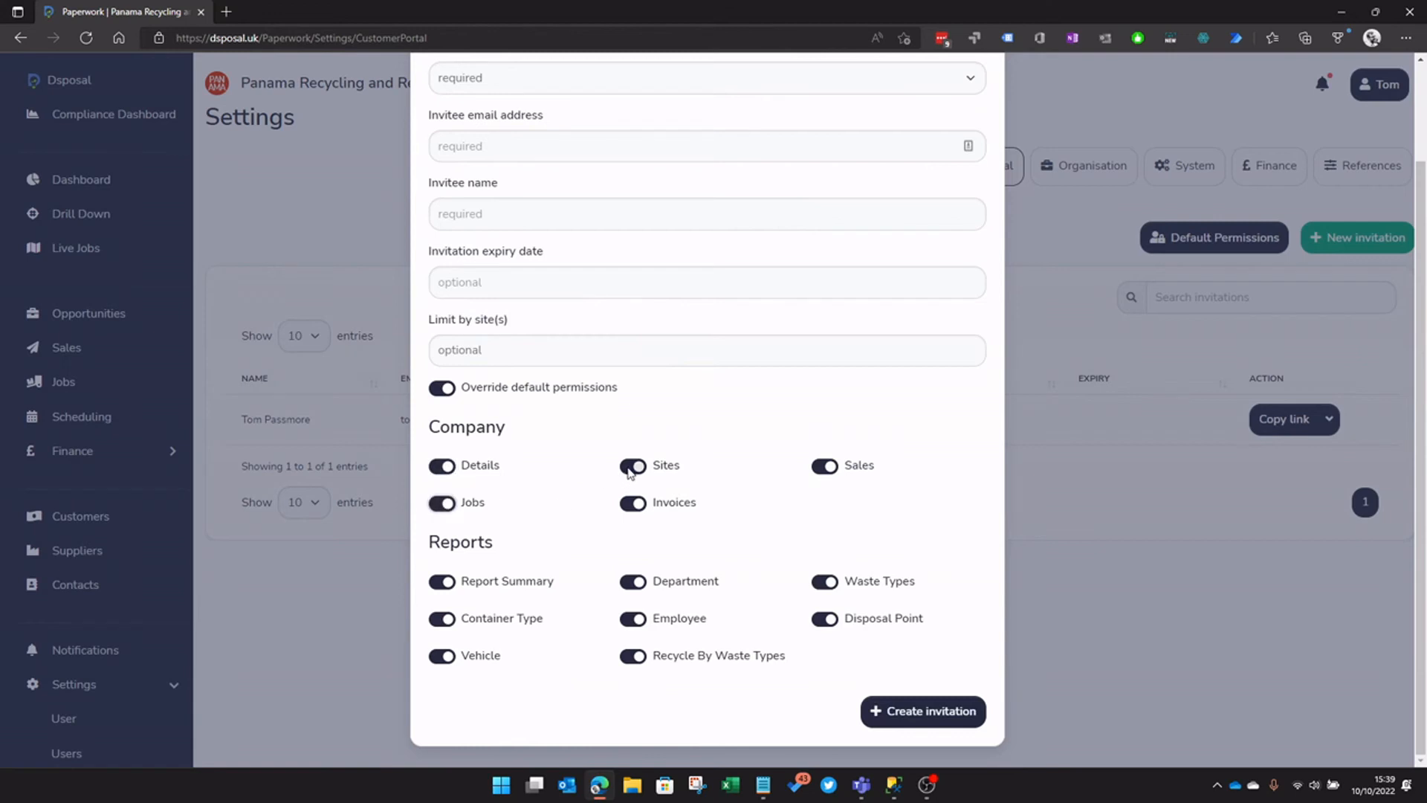
pyautogui.click(633, 503)
pyautogui.scroll(2, 527, 550)
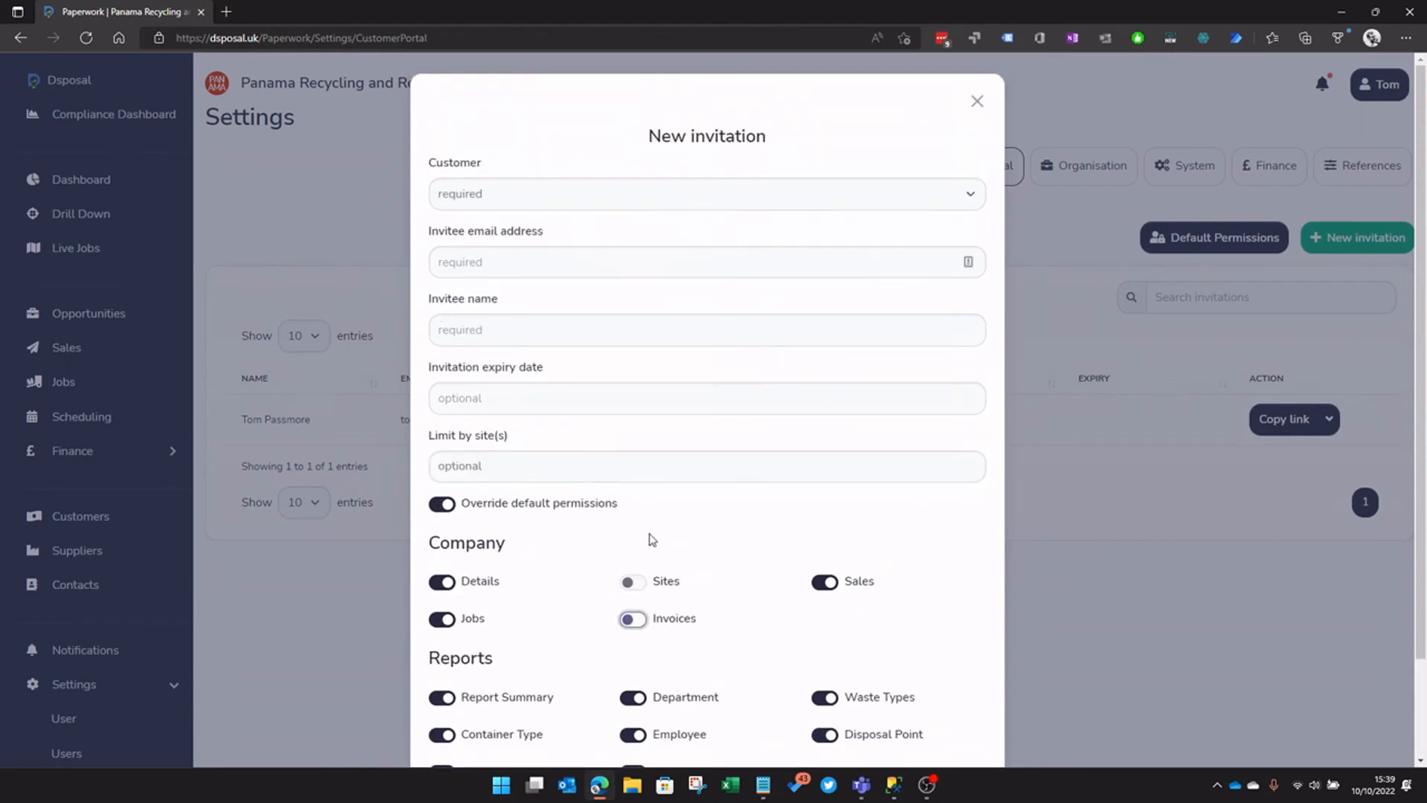
pyautogui.scroll(-2, 714, 602)
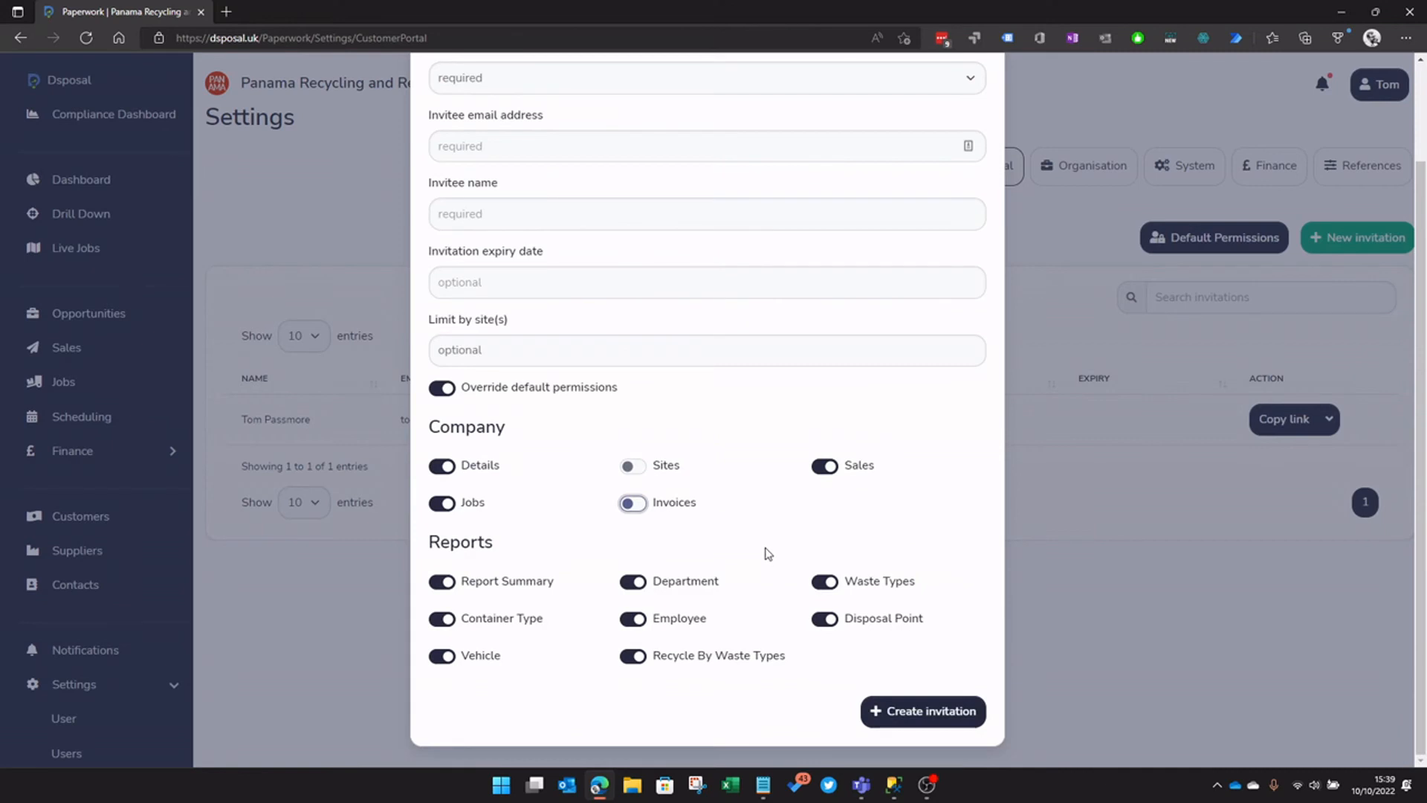
pyautogui.scroll(2, 857, 491)
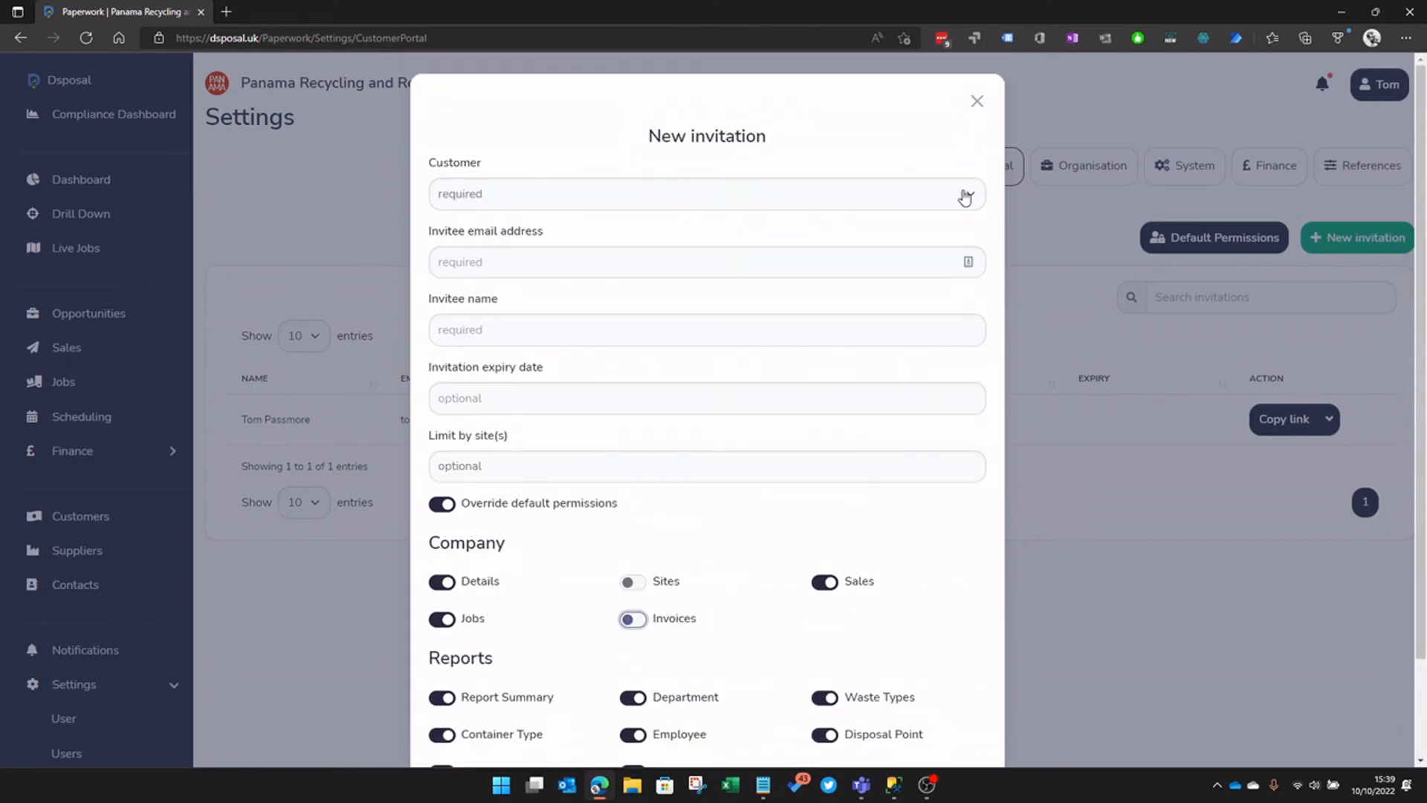
pyautogui.click(978, 101)
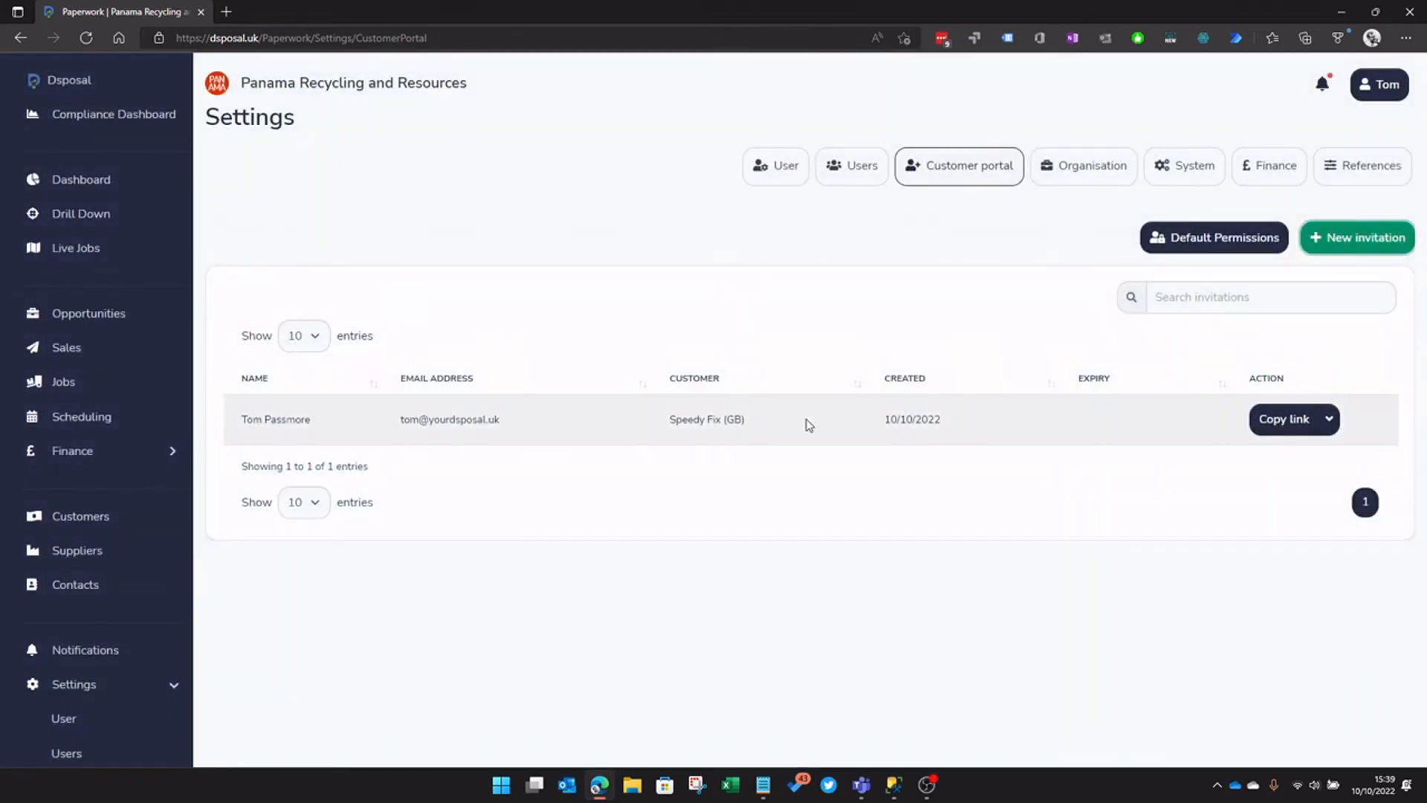
# For the existing invitee, switch on Report Summary, Container Type, Department, Sites, Waste Types and Disposal Point
pyautogui.click(1329, 419)
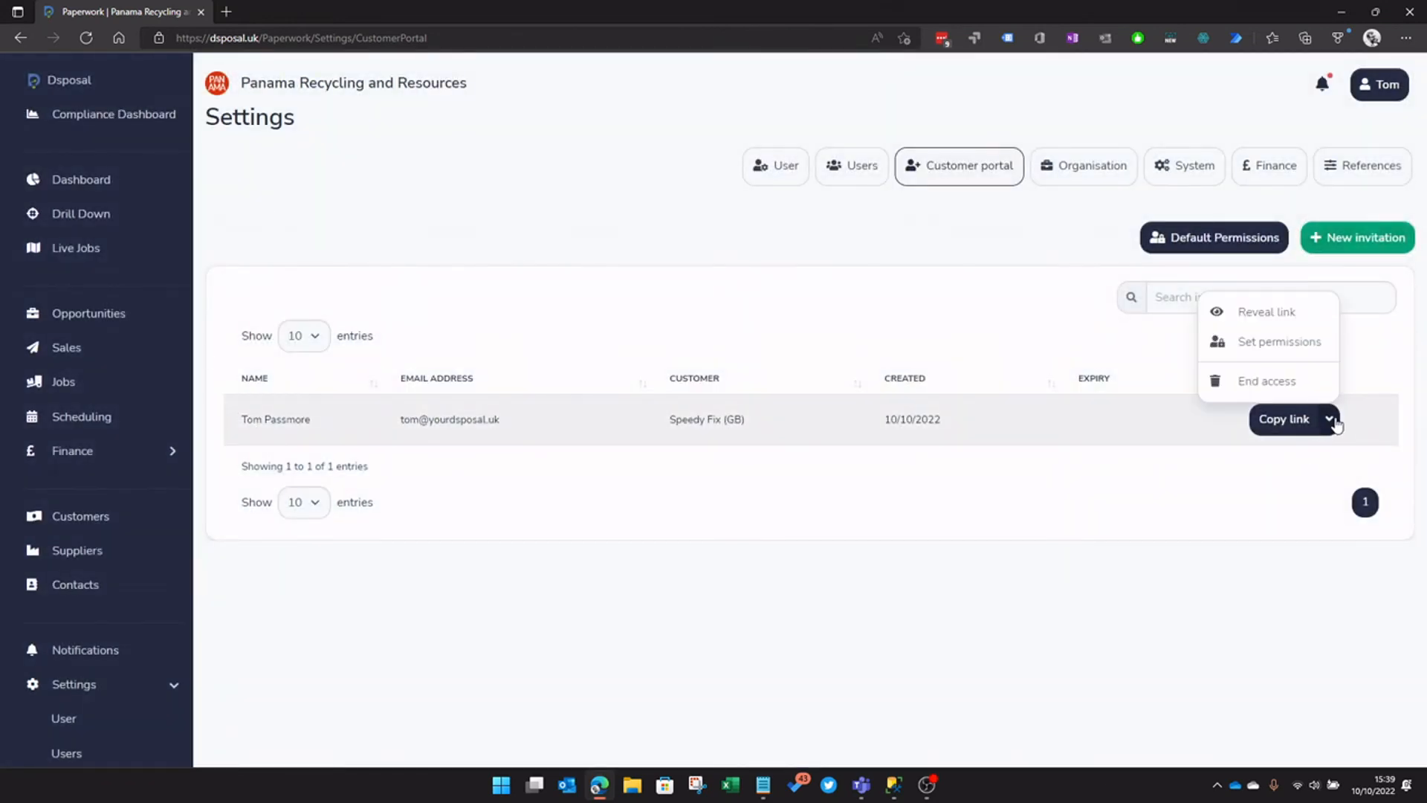
pyautogui.click(1314, 344)
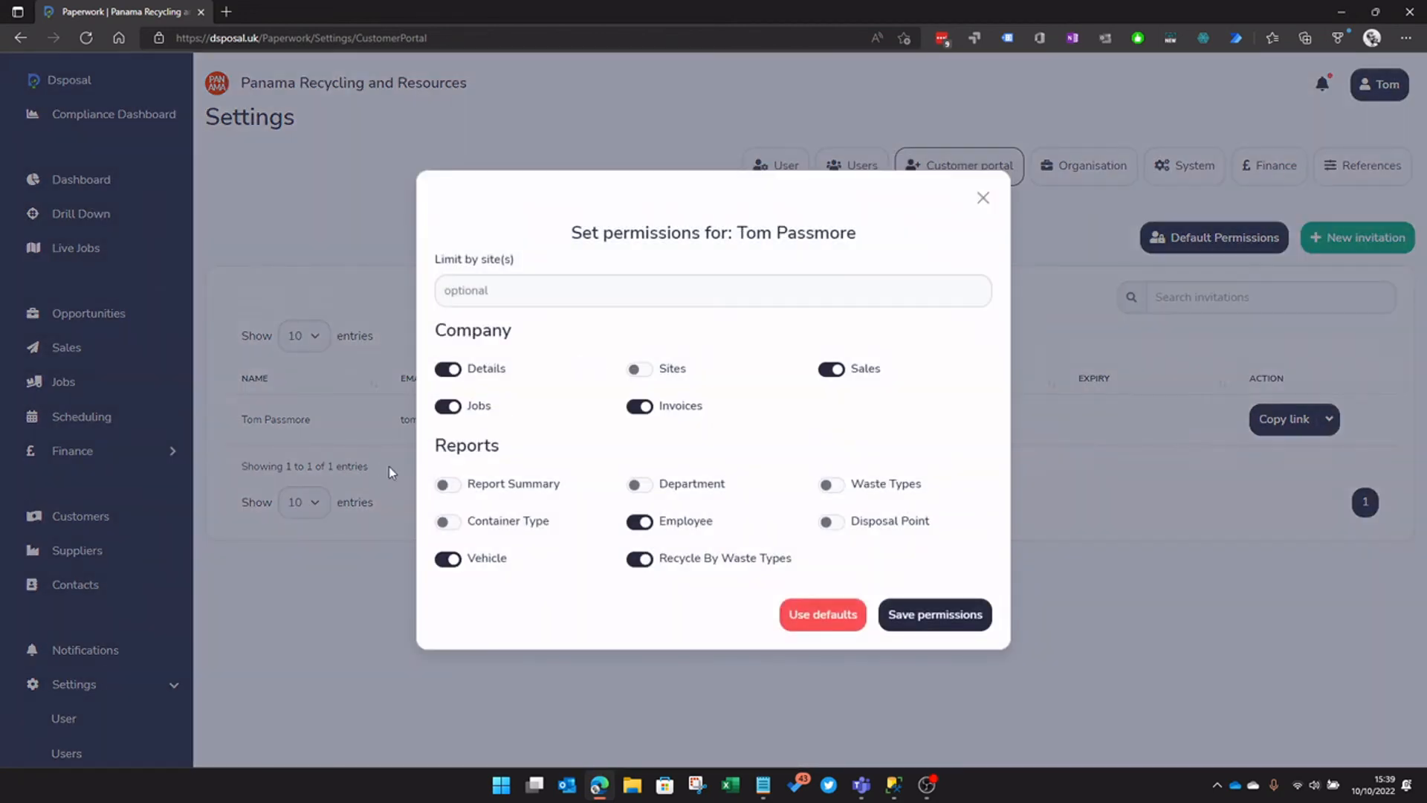
pyautogui.click(448, 485)
pyautogui.click(449, 522)
pyautogui.click(638, 485)
pyautogui.click(641, 369)
pyautogui.click(863, 487)
pyautogui.click(866, 522)
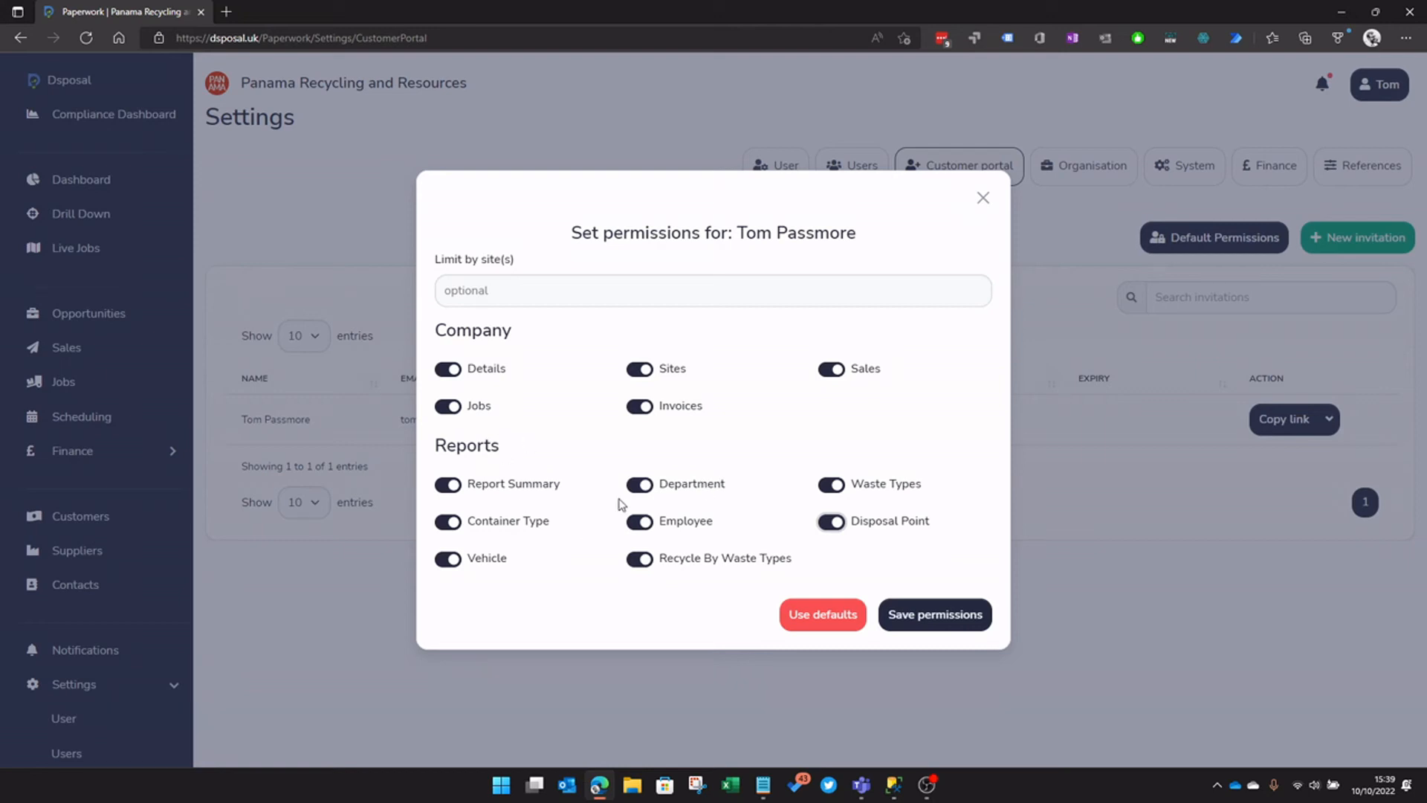
# Save the invitee's permissions and start a blank new invitation
pyautogui.click(936, 623)
pyautogui.click(692, 508)
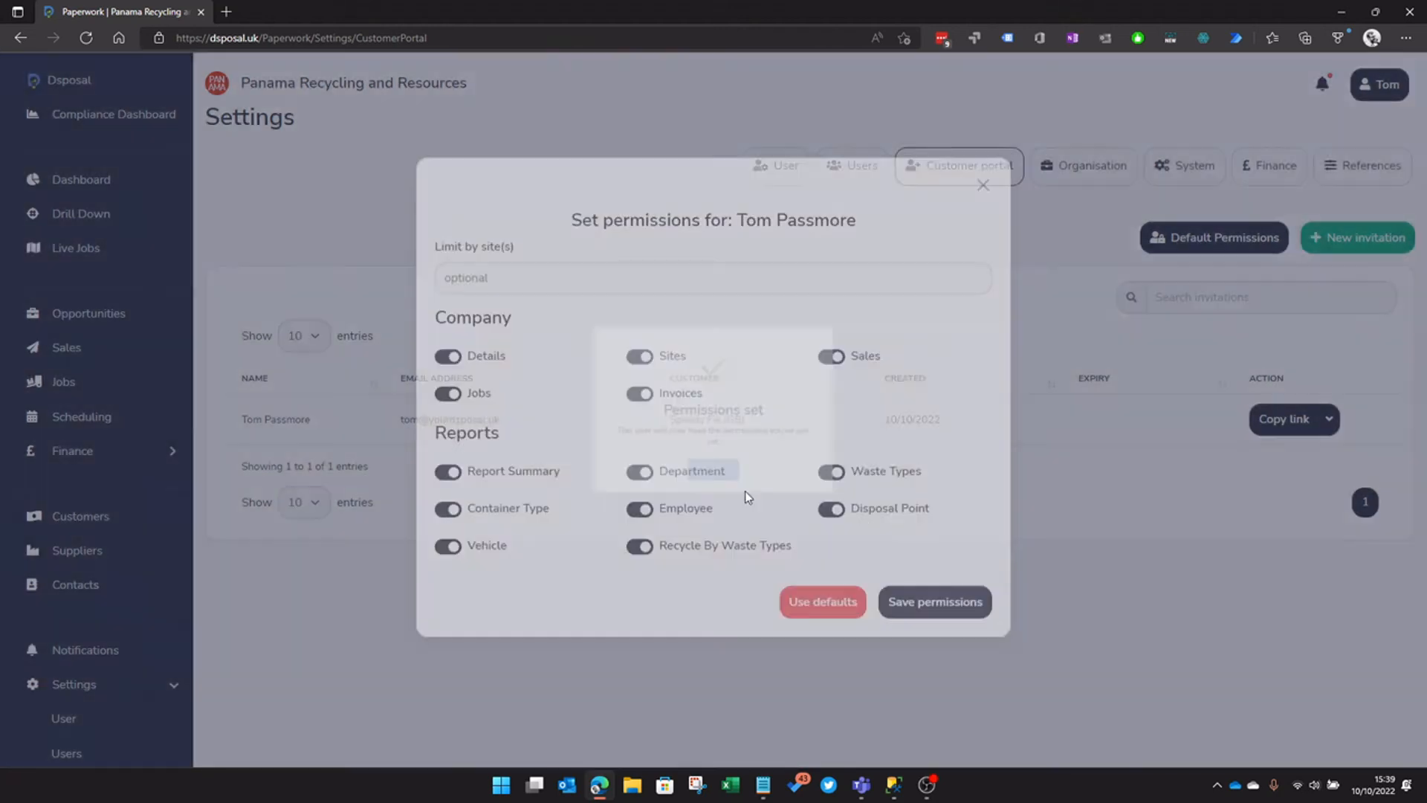
pyautogui.click(1347, 249)
# Set the invitation's customer to Speedy Fix (GB) and enter the invitee's e-mail address
pyautogui.click(599, 198)
pyautogui.write('alway')
pyautogui.press('BackSpace')
pyautogui.press('BackSpace')
pyautogui.press('BackSpace')
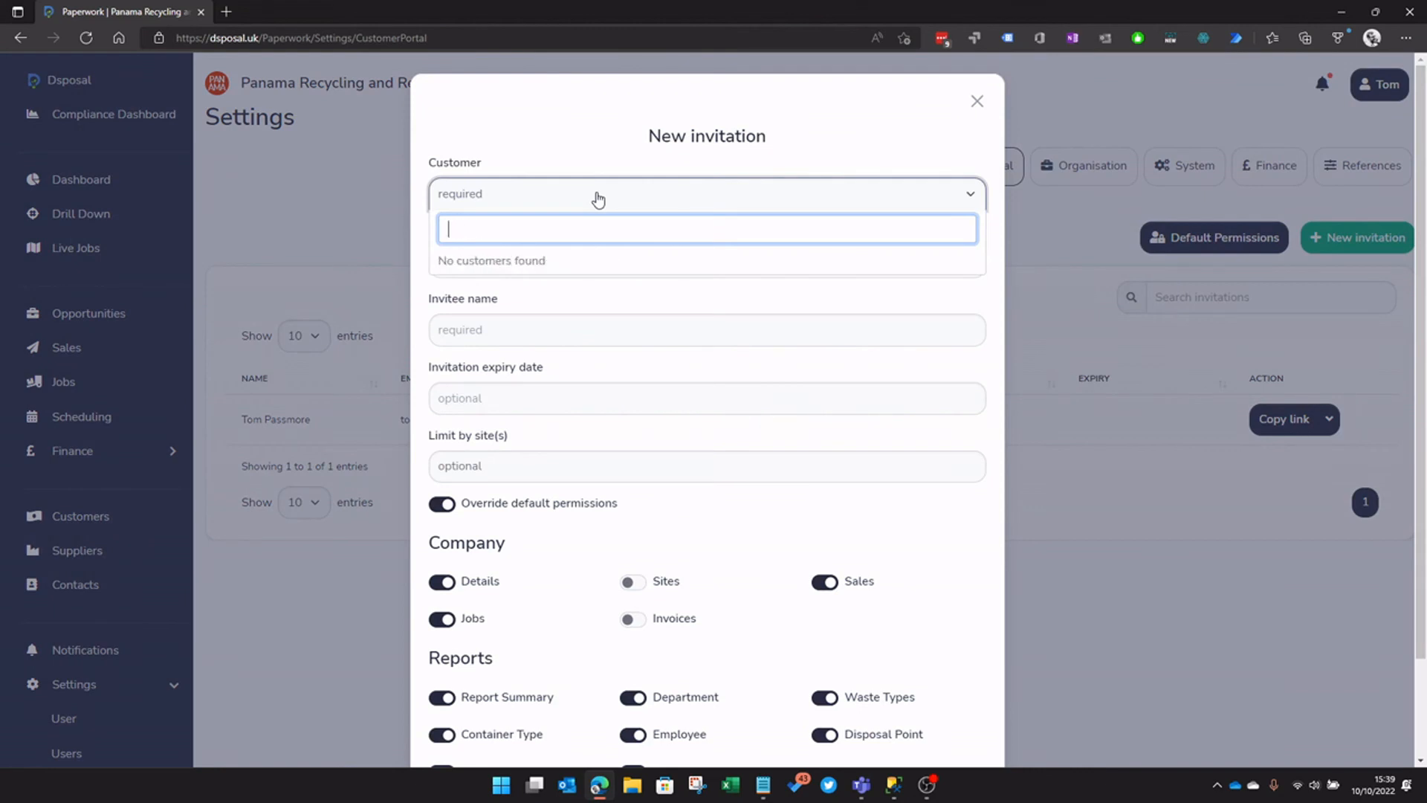
pyautogui.write('speed')
pyautogui.click(470, 261)
pyautogui.click(491, 264)
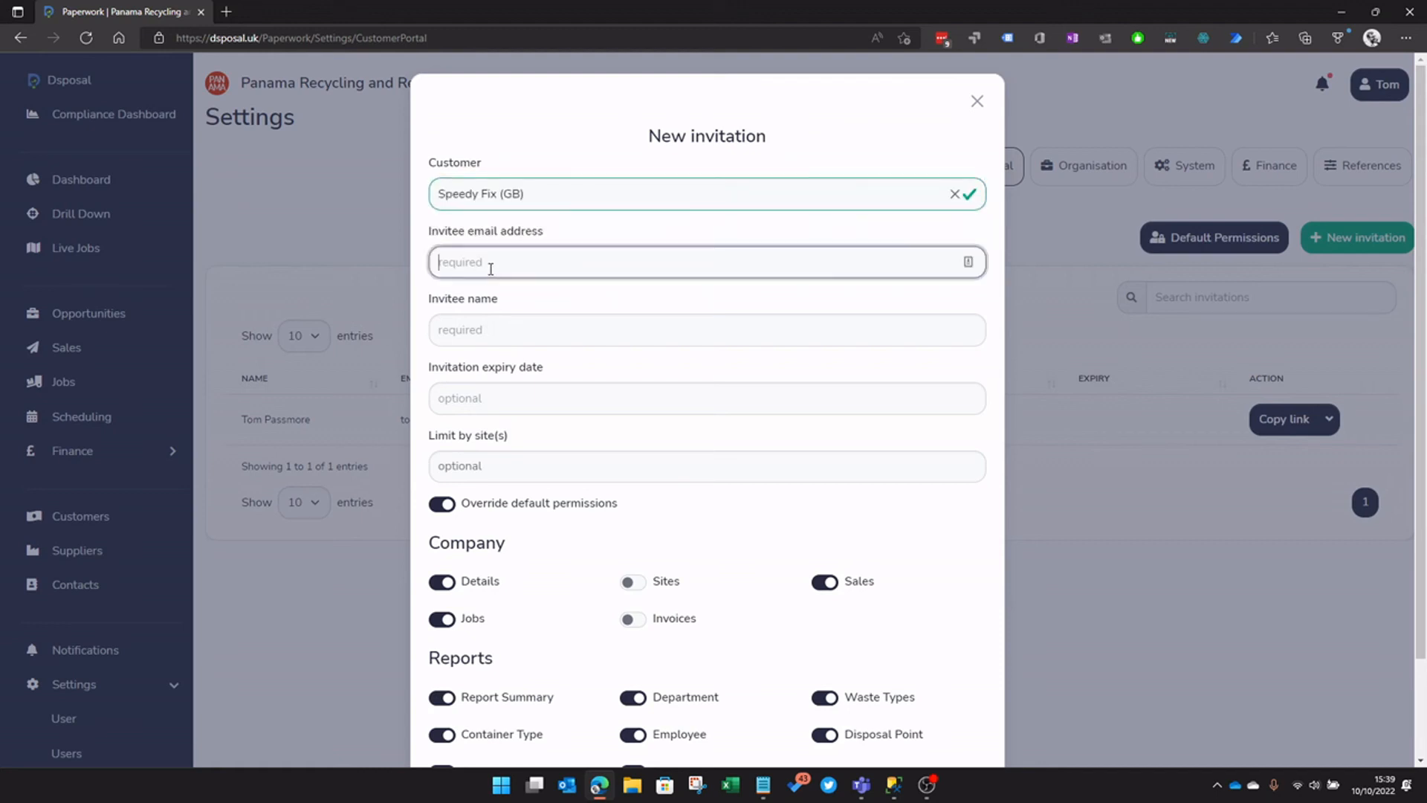
# Leave the Sites, Sales and Invoices permissions switched off
pyautogui.scroll(-2, 617, 427)
pyautogui.click(634, 466)
pyautogui.click(636, 505)
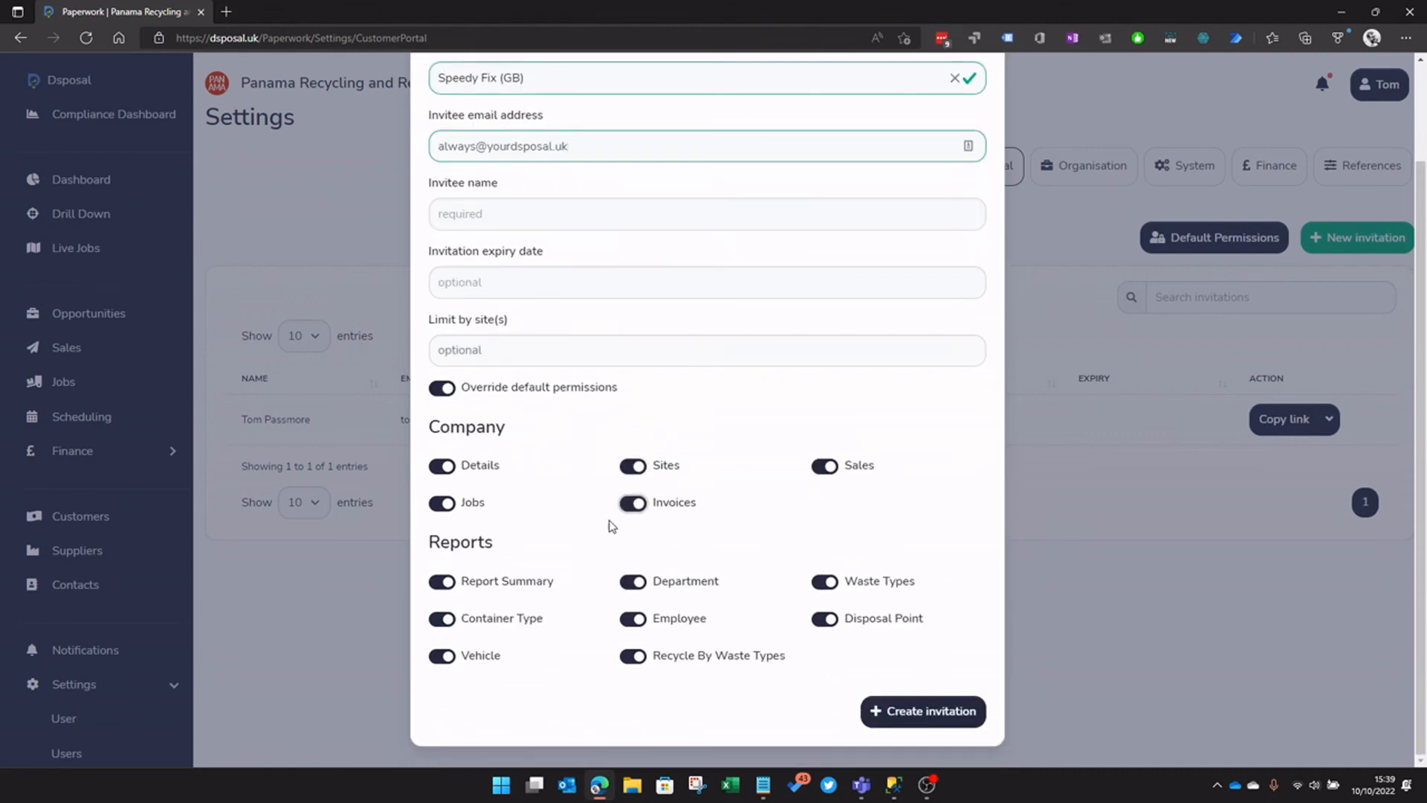
pyautogui.click(640, 468)
pyautogui.click(830, 469)
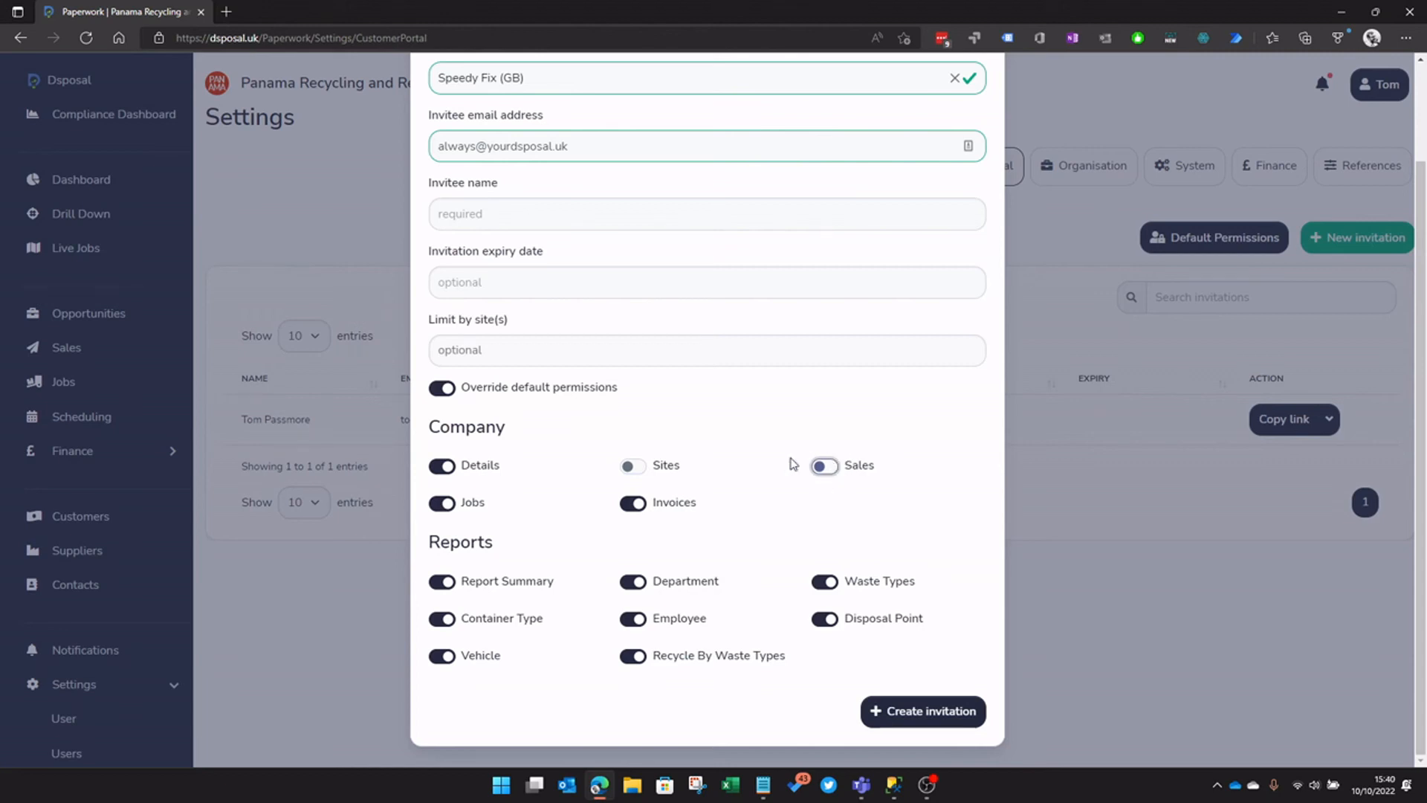
pyautogui.click(633, 506)
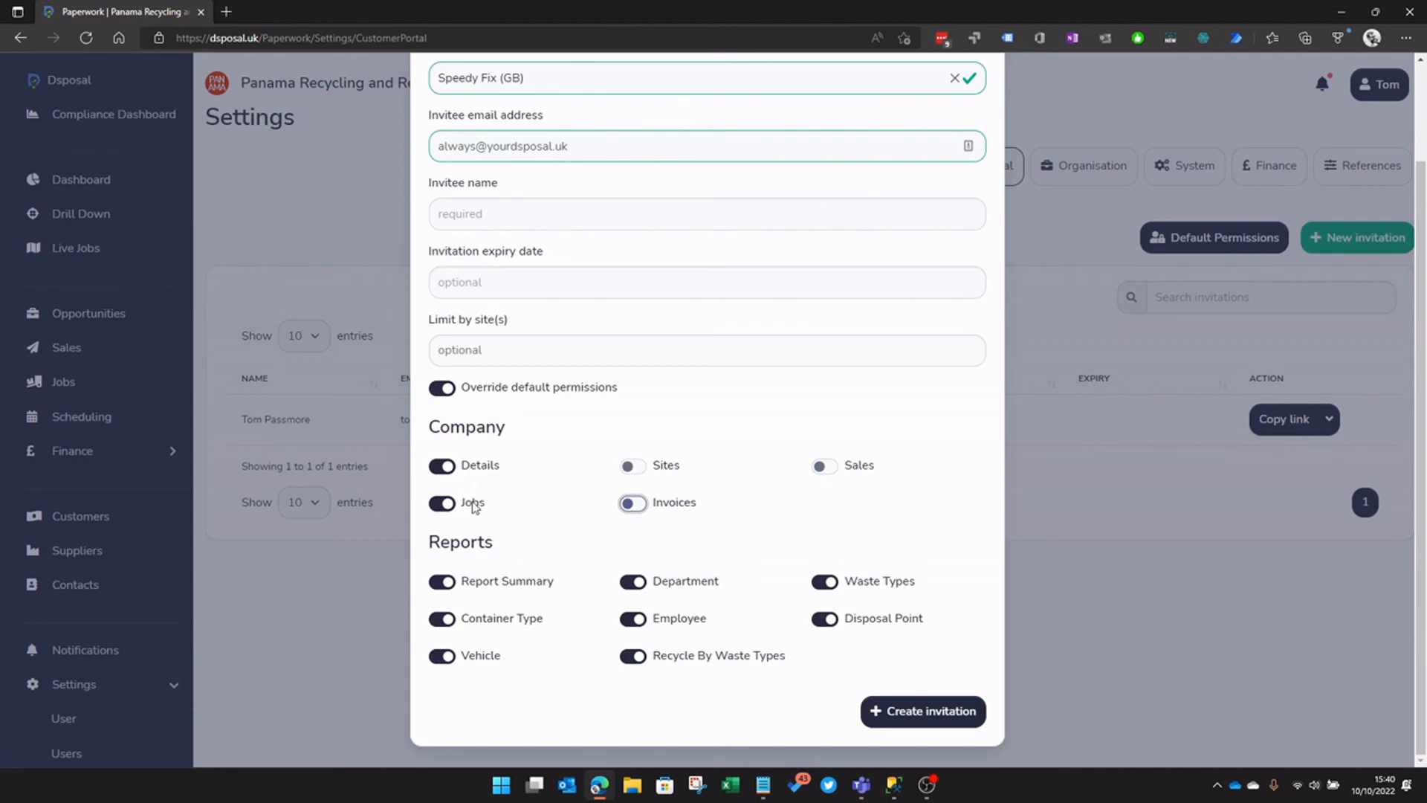
# Switch off every report except Report Summary and Disposal Point, including Department, Employee, Container Type, Waste Types, Vehicle and Recycle By Waste Types
pyautogui.click(443, 582)
pyautogui.click(633, 583)
pyautogui.click(633, 620)
pyautogui.click(442, 618)
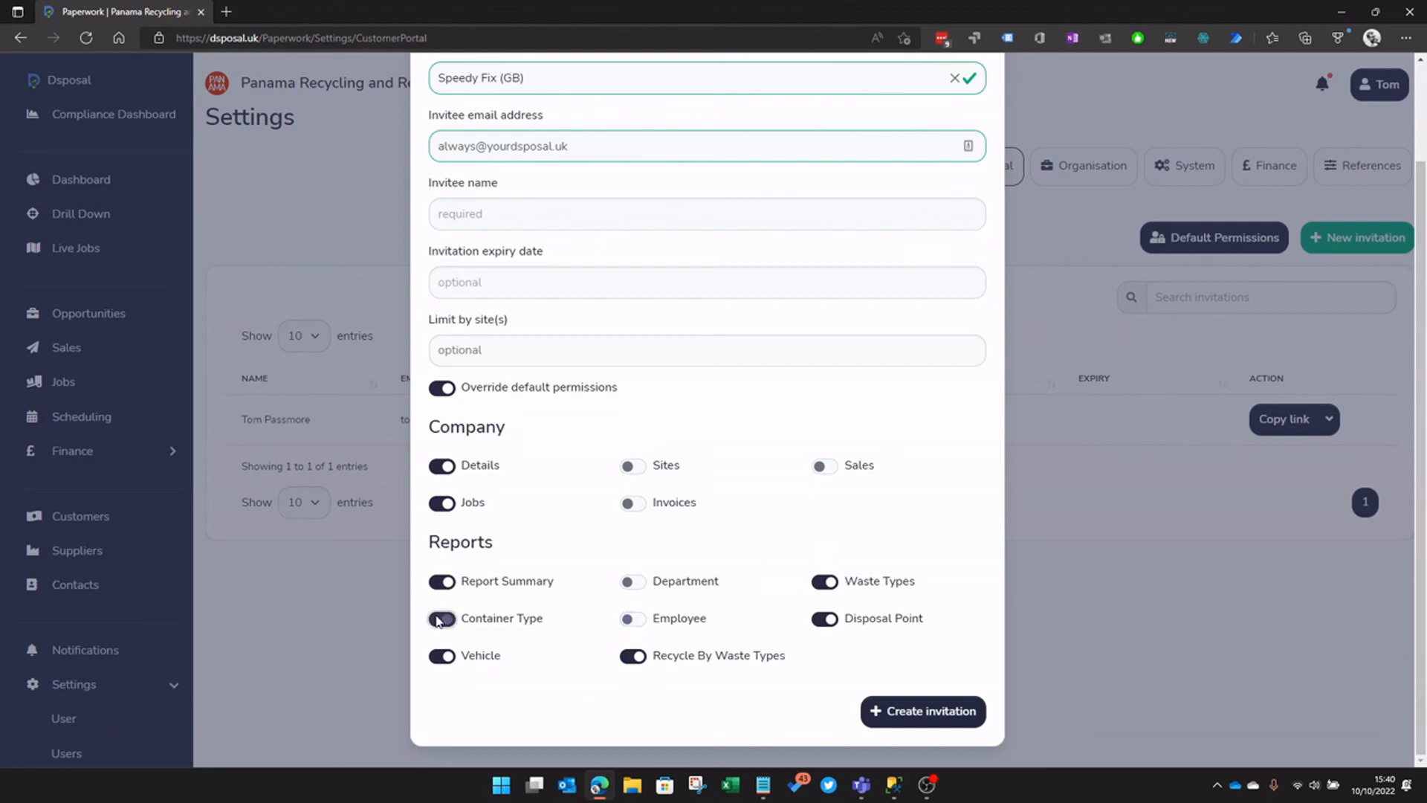
pyautogui.click(831, 583)
pyautogui.click(437, 657)
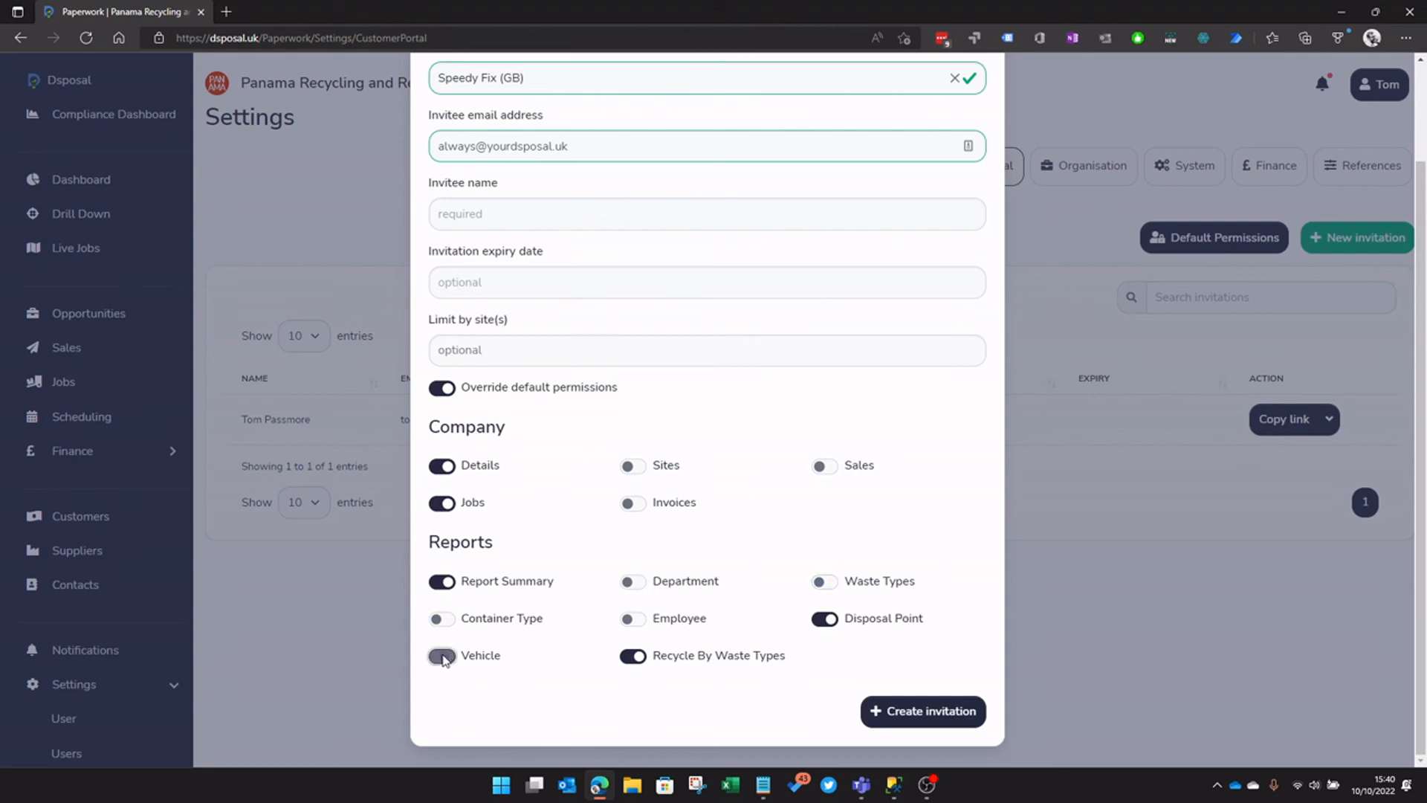
pyautogui.click(632, 657)
# Limit the invitation to the Speedy Fix - Southport site
pyautogui.scroll(2, 773, 666)
pyautogui.click(519, 453)
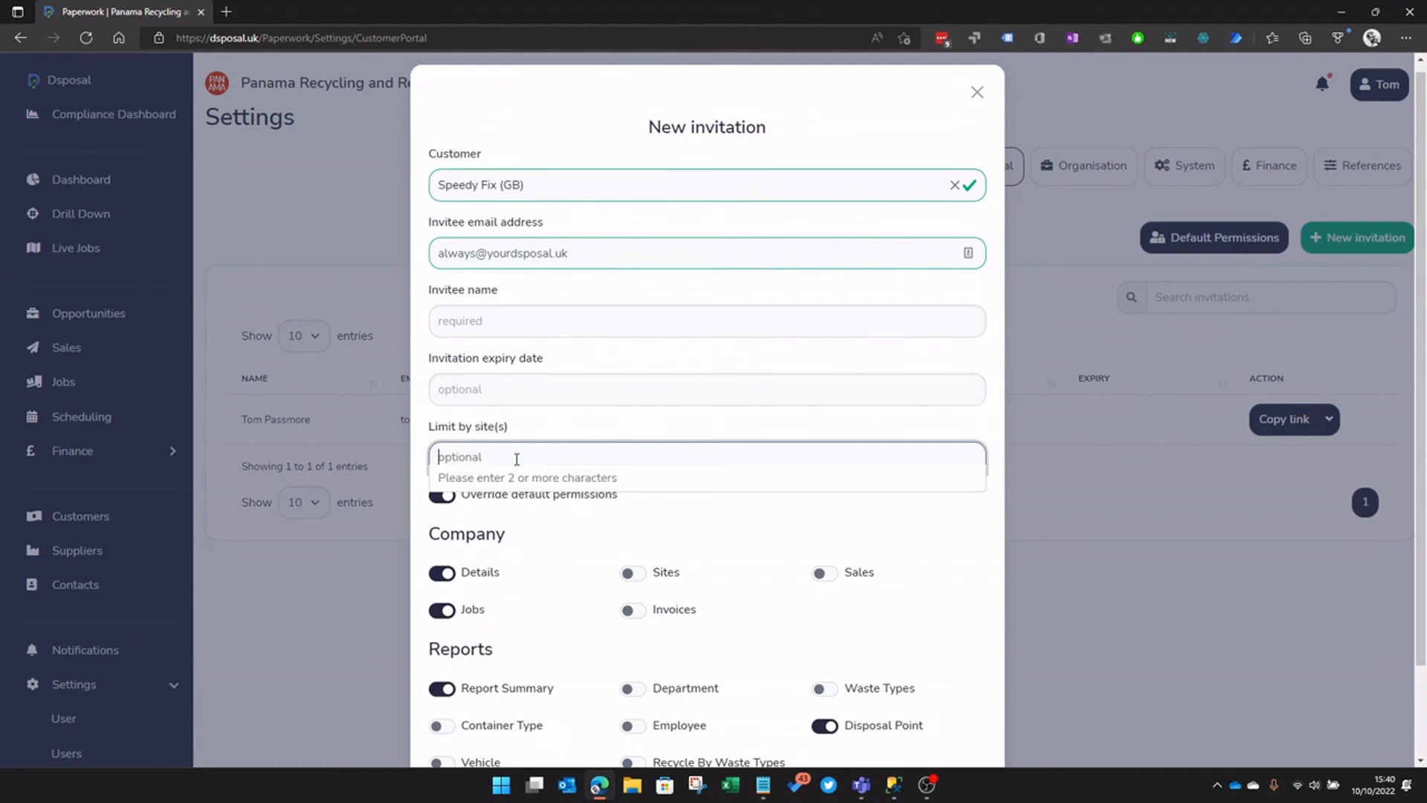
pyautogui.write('south')
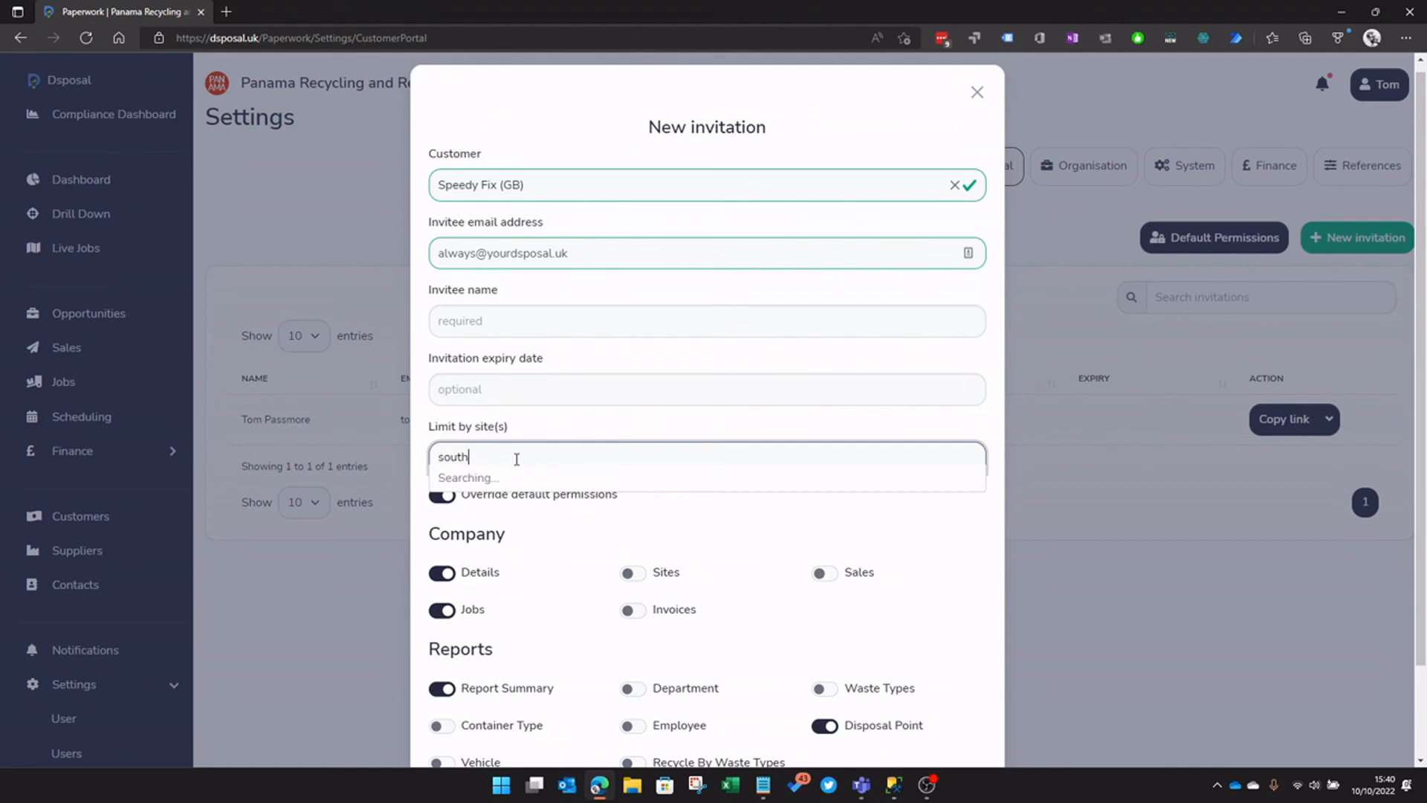
pyautogui.click(522, 480)
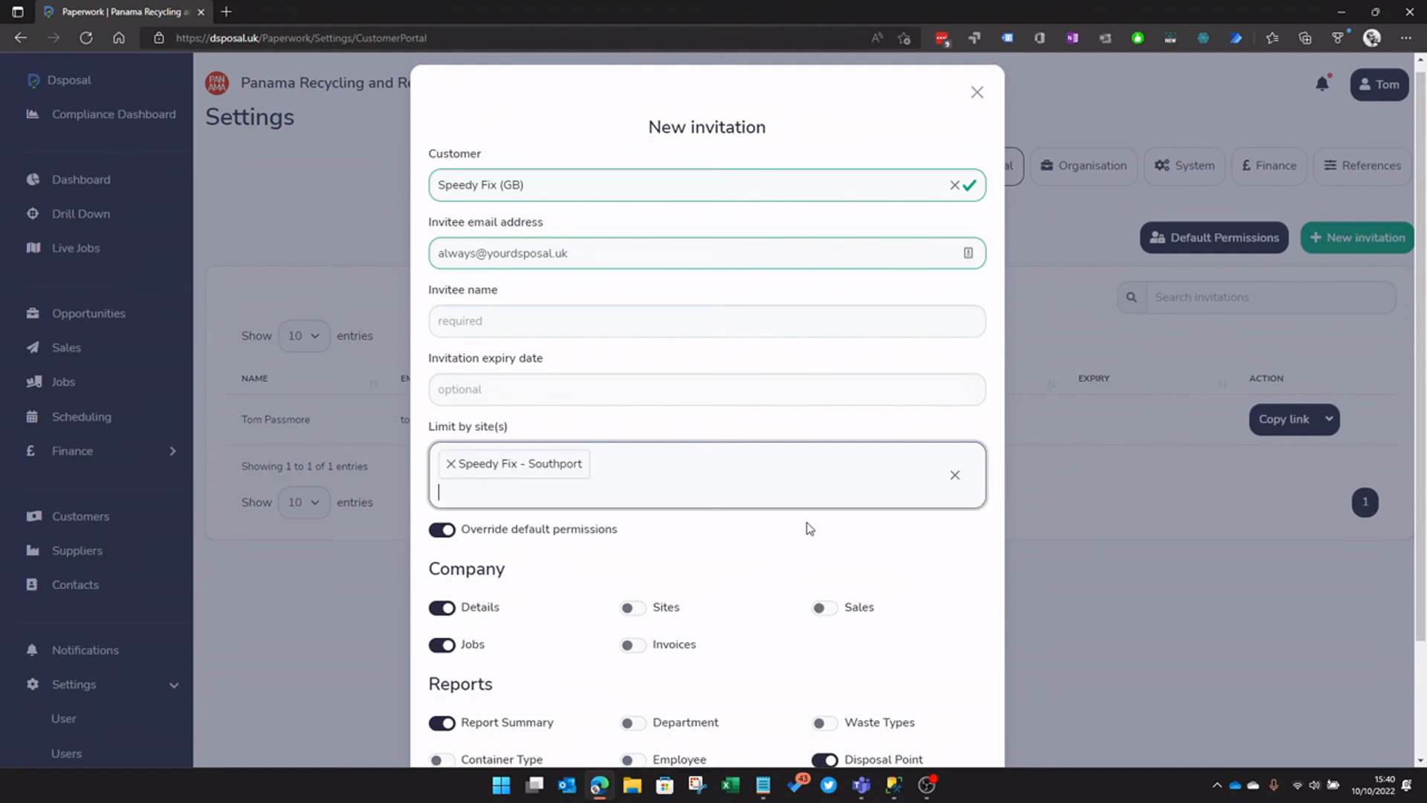
# Enter the invitee's name, create the invitation and dismiss the confirmation
pyautogui.click(518, 317)
pyautogui.write('Always')
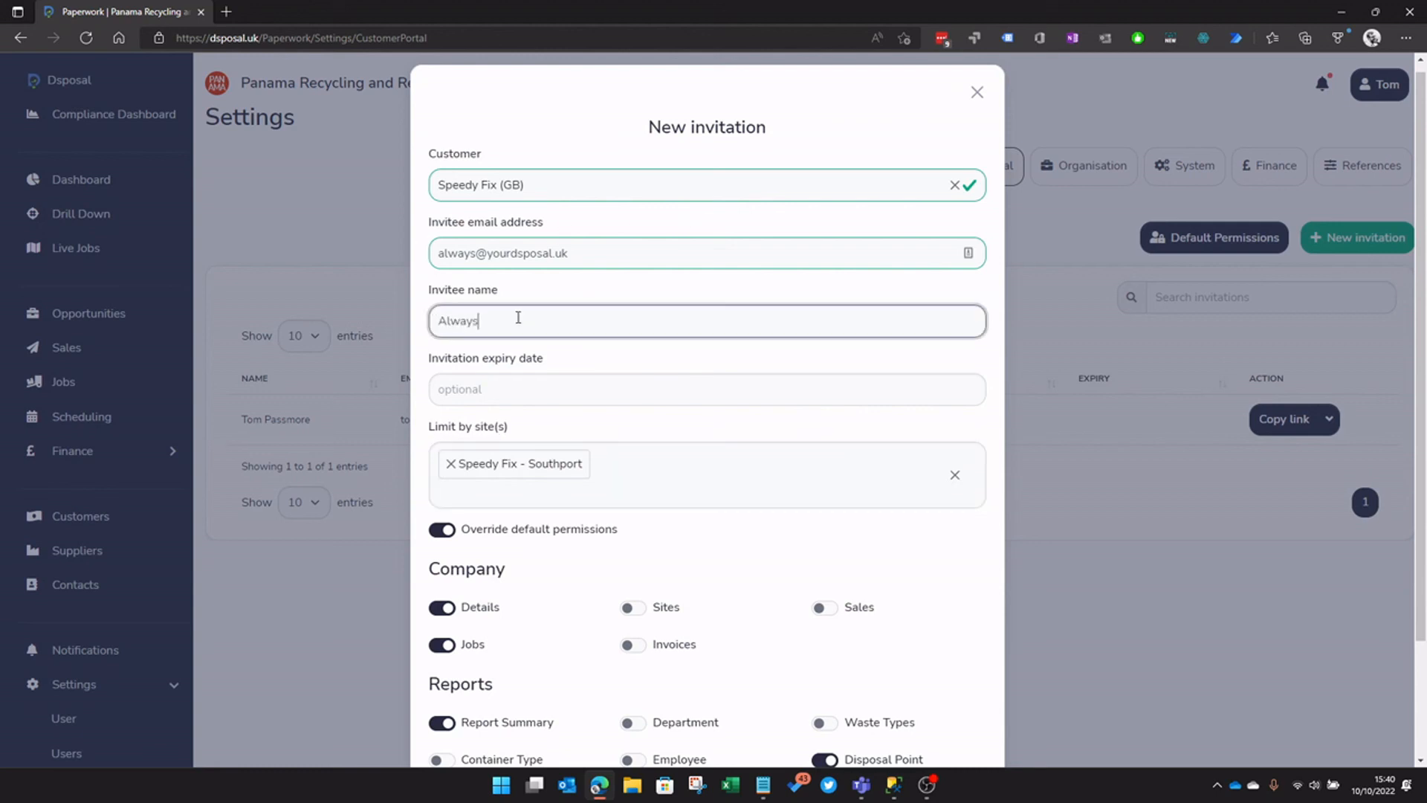
pyautogui.scroll(-2, 509, 380)
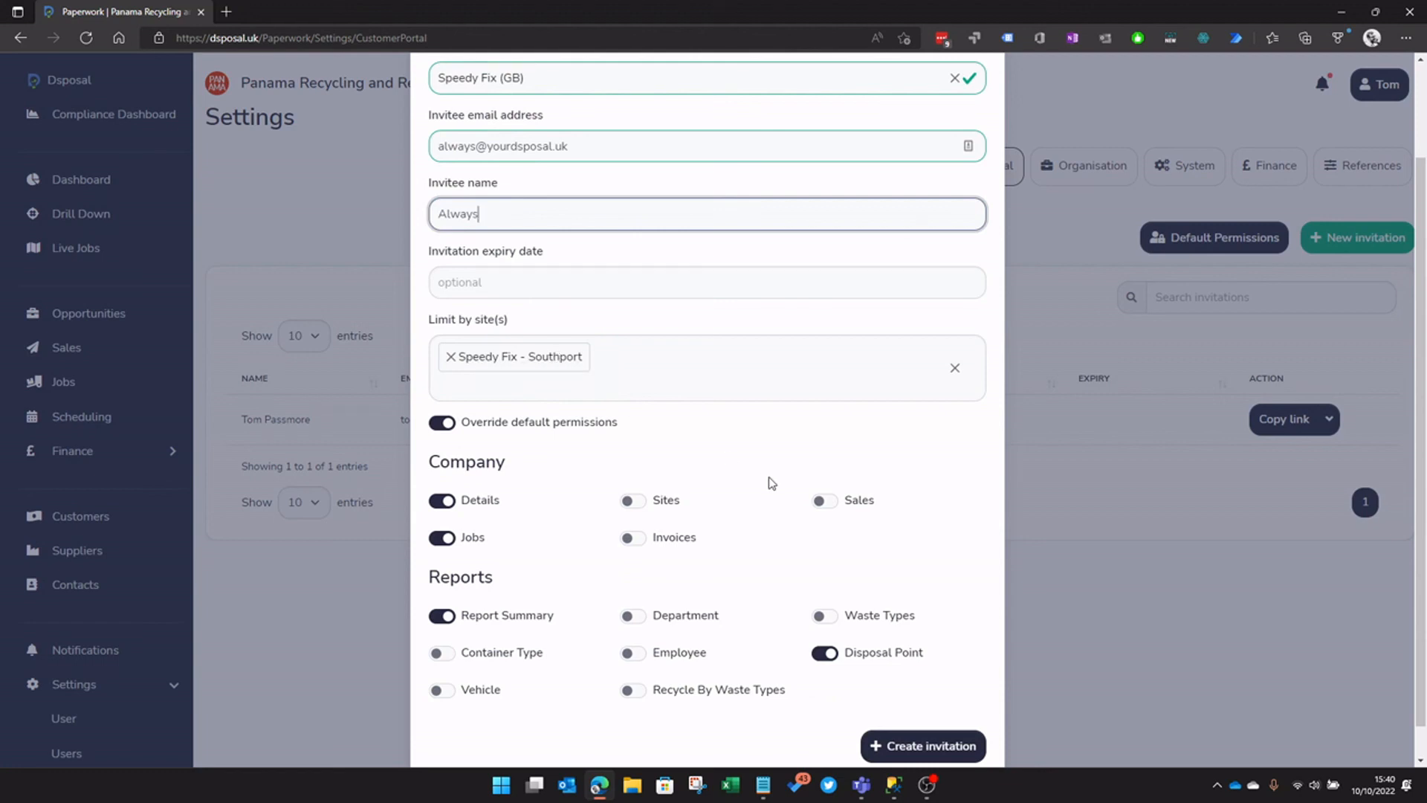
pyautogui.scroll(-1, 770, 482)
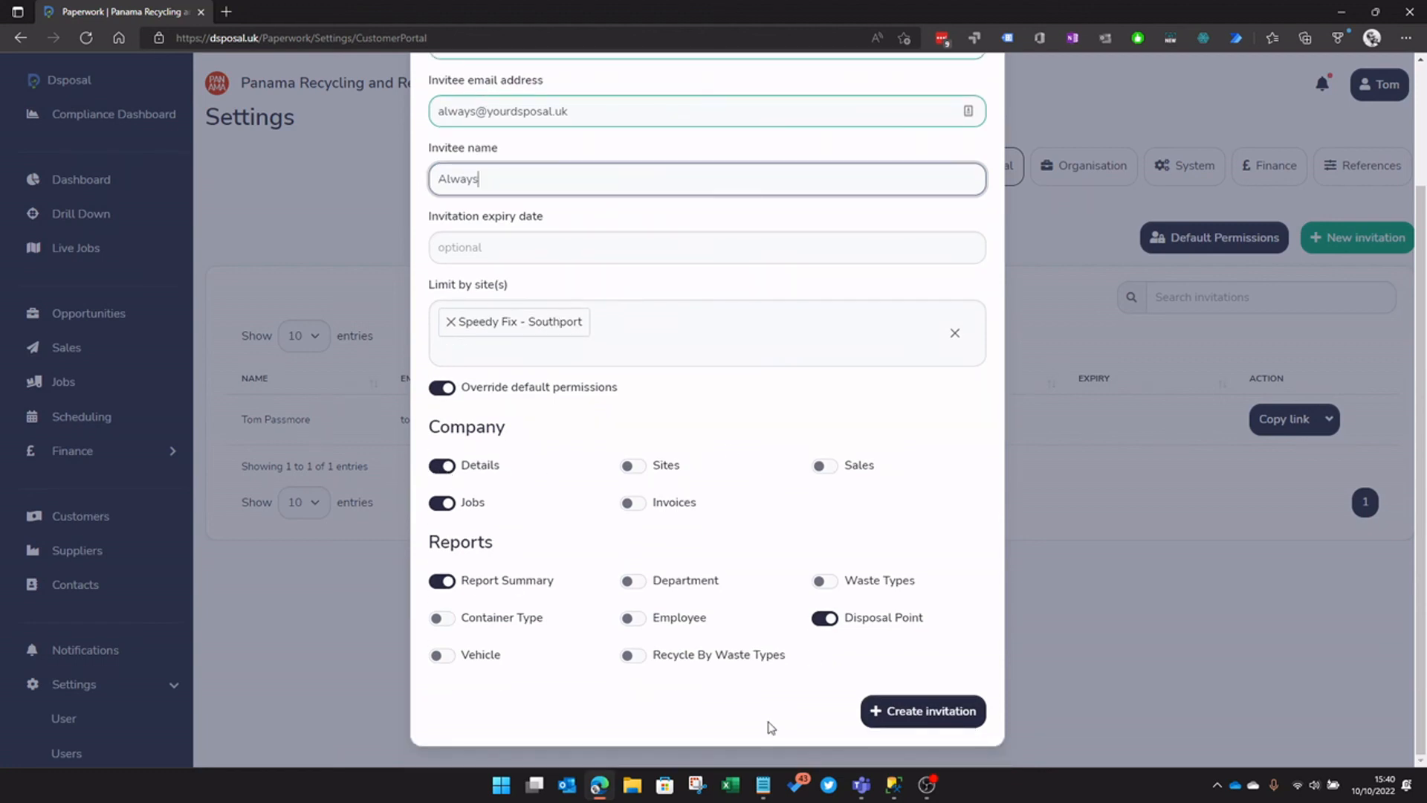
pyautogui.click(896, 710)
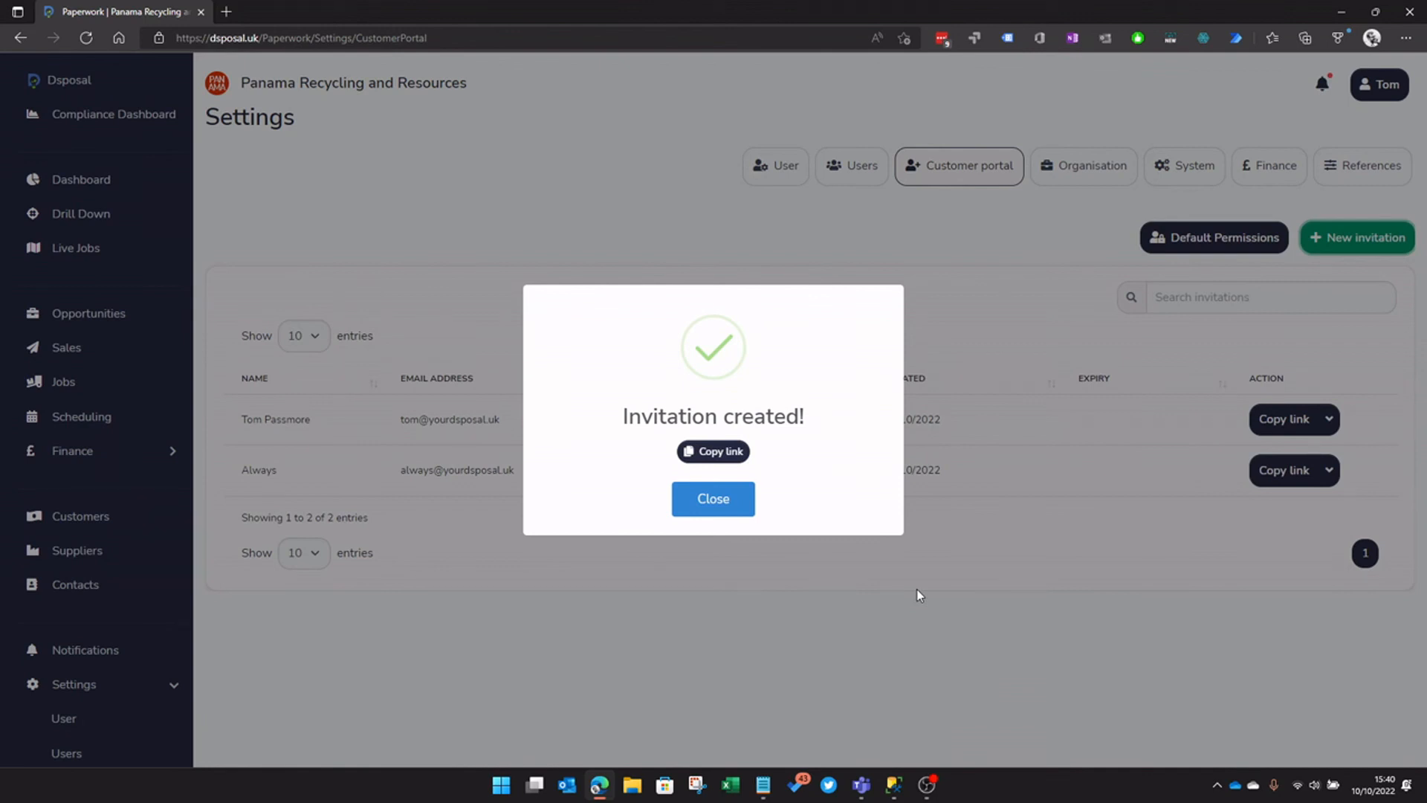
pyautogui.click(717, 502)
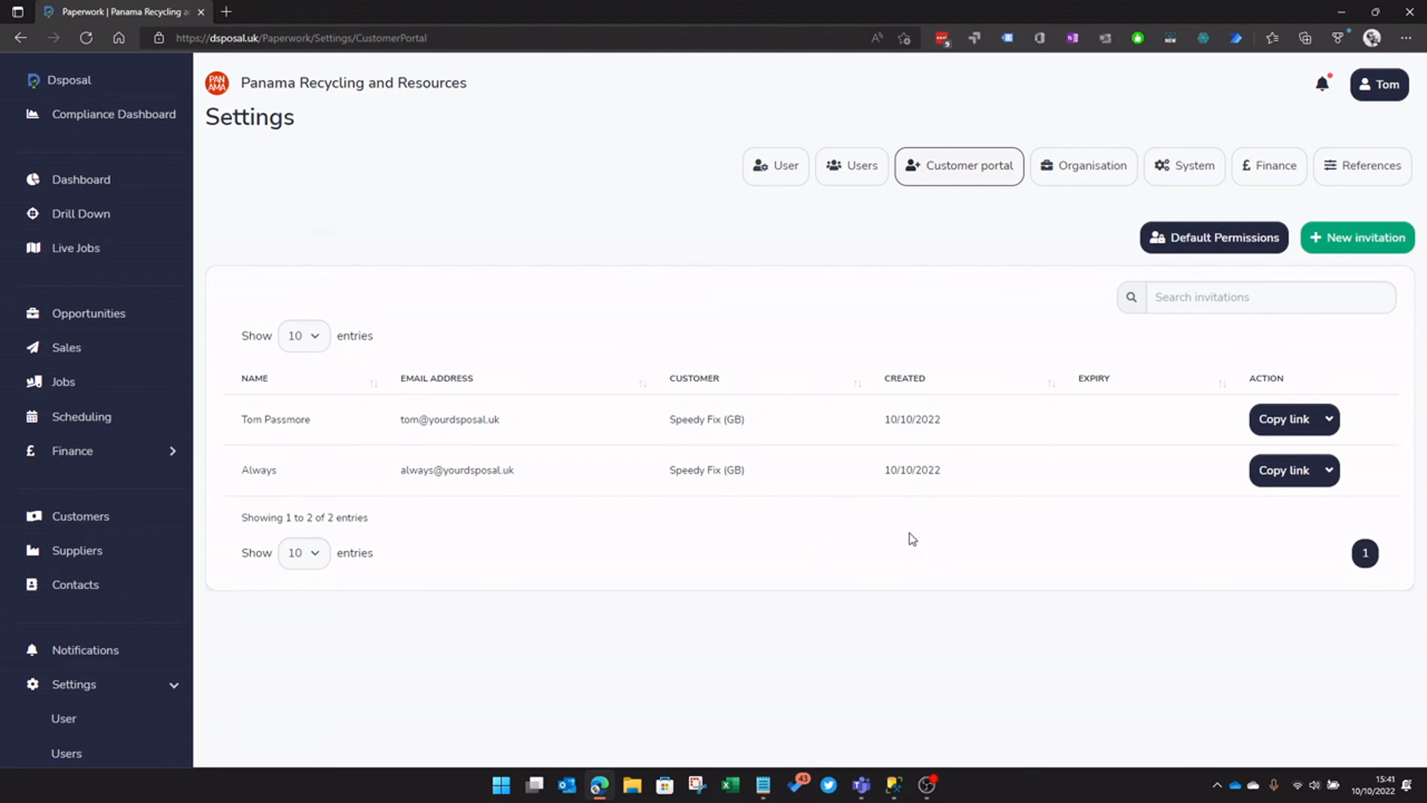
# Copy the first listed Speedy Fix (GB) invitation's link to the clipboard
pyautogui.click(1330, 419)
pyautogui.click(1291, 604)
pyautogui.click(1288, 421)
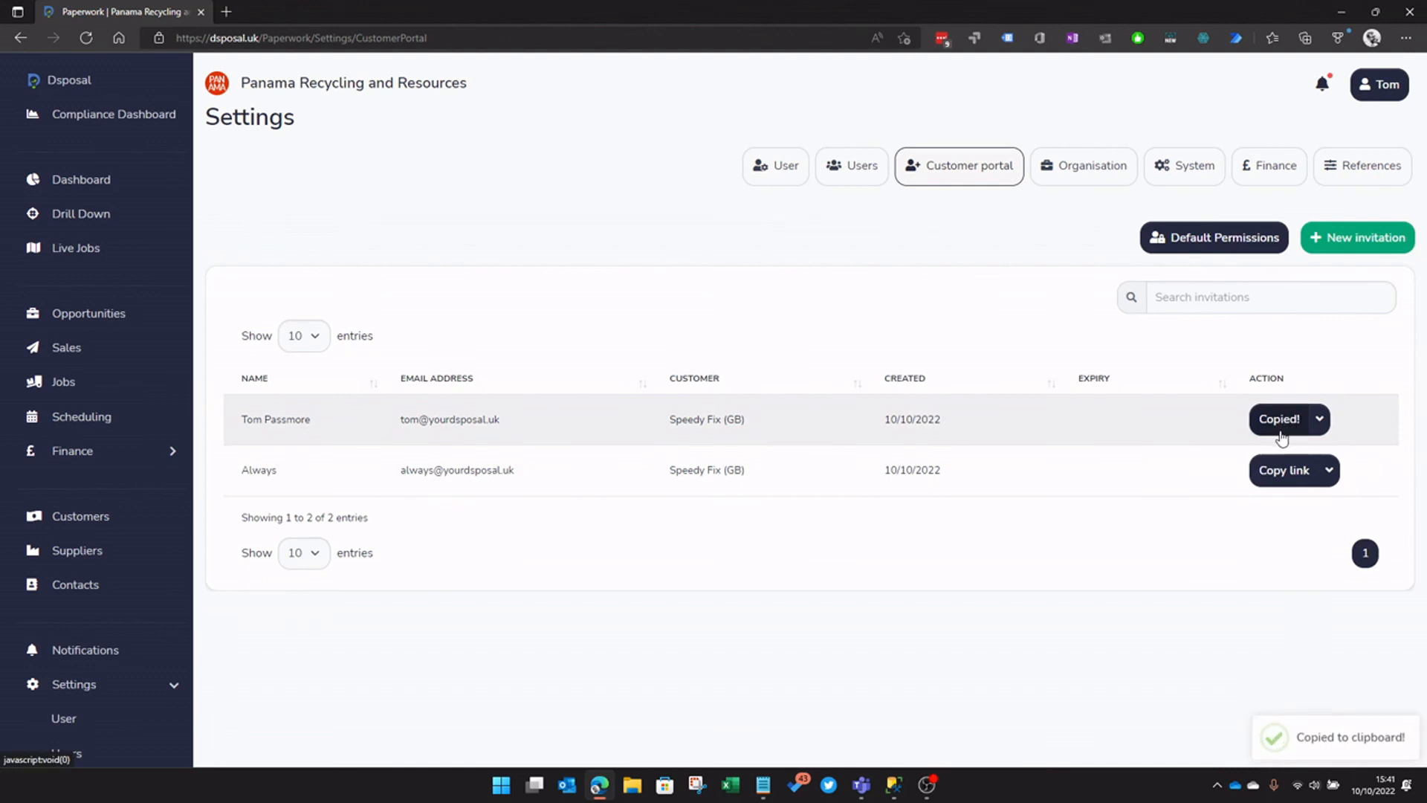